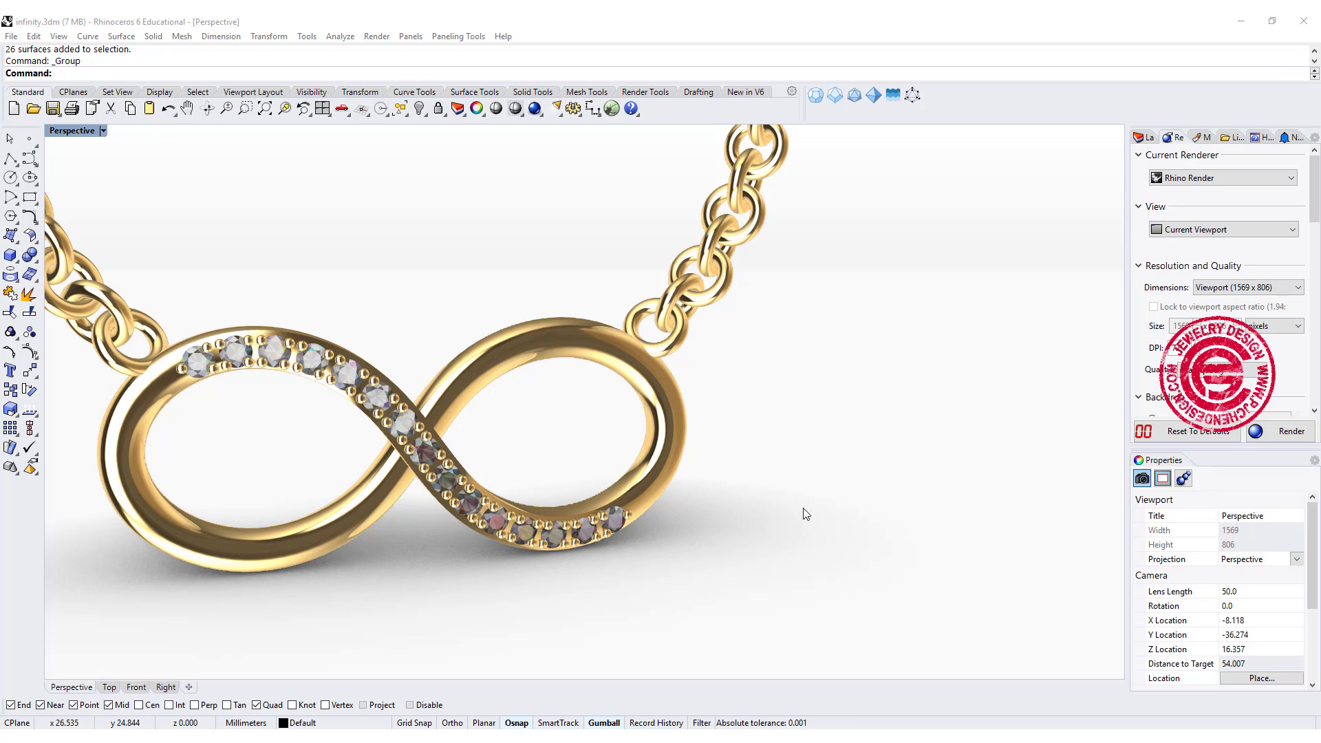
# Step: Orbit the Perspective view around the finished pendant
pyautogui.moveTo(804, 513)
pyautogui.mouseDown(button='right')
pyautogui.moveTo(847, 496)
pyautogui.moveTo(755, 504)
pyautogui.moveTo(825, 499)
pyautogui.mouseUp(button='right')
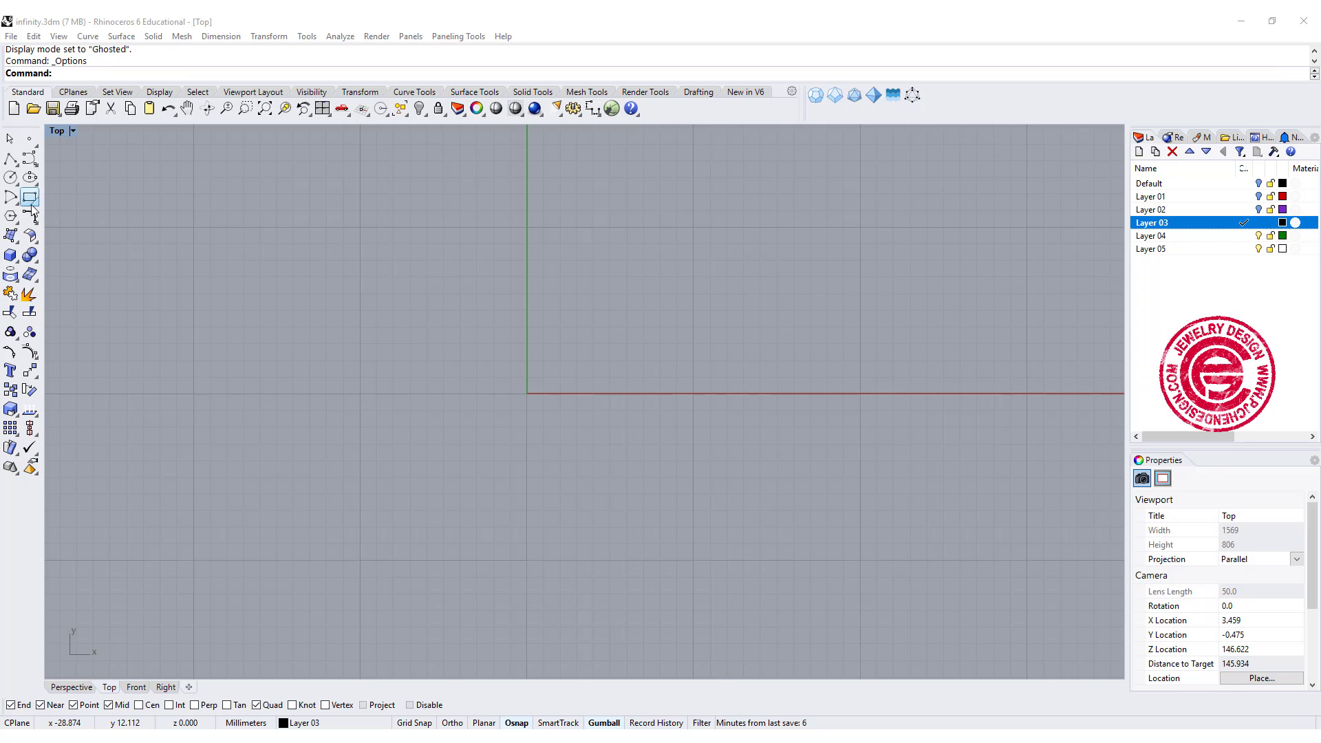
pyautogui.click(30, 158)
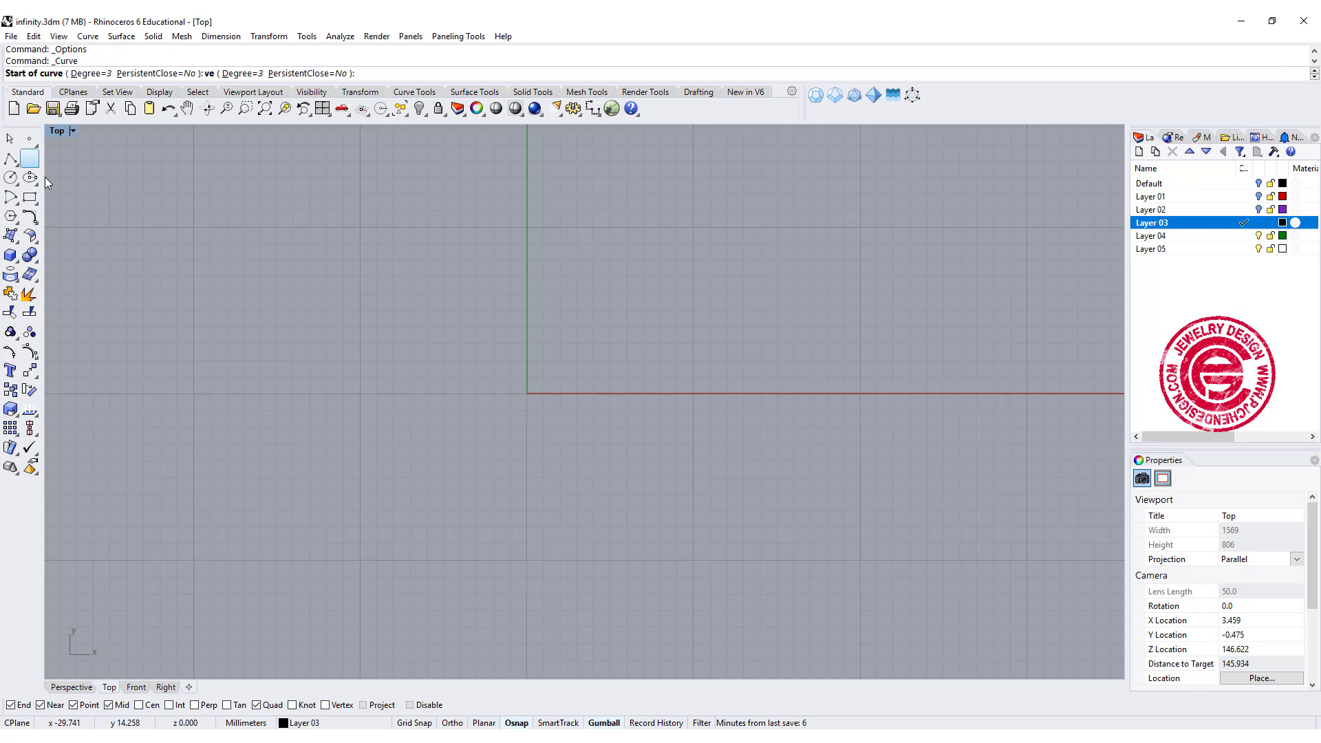
pyautogui.click(522, 418)
pyautogui.click(322, 458)
pyautogui.click(270, 338)
pyautogui.click(362, 325)
pyautogui.click(484, 412)
pyautogui.click(615, 455)
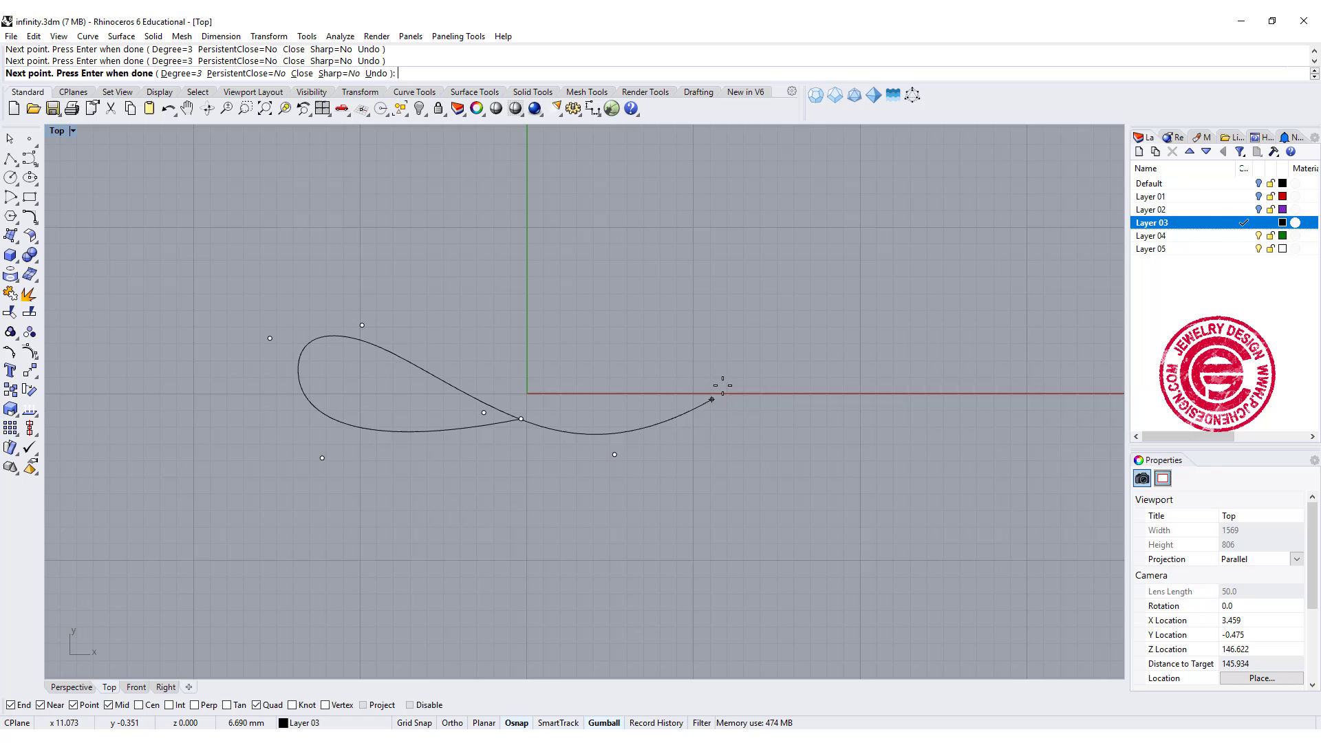
pyautogui.click(723, 387)
pyautogui.click(716, 339)
pyautogui.click(566, 350)
pyautogui.click(522, 418)
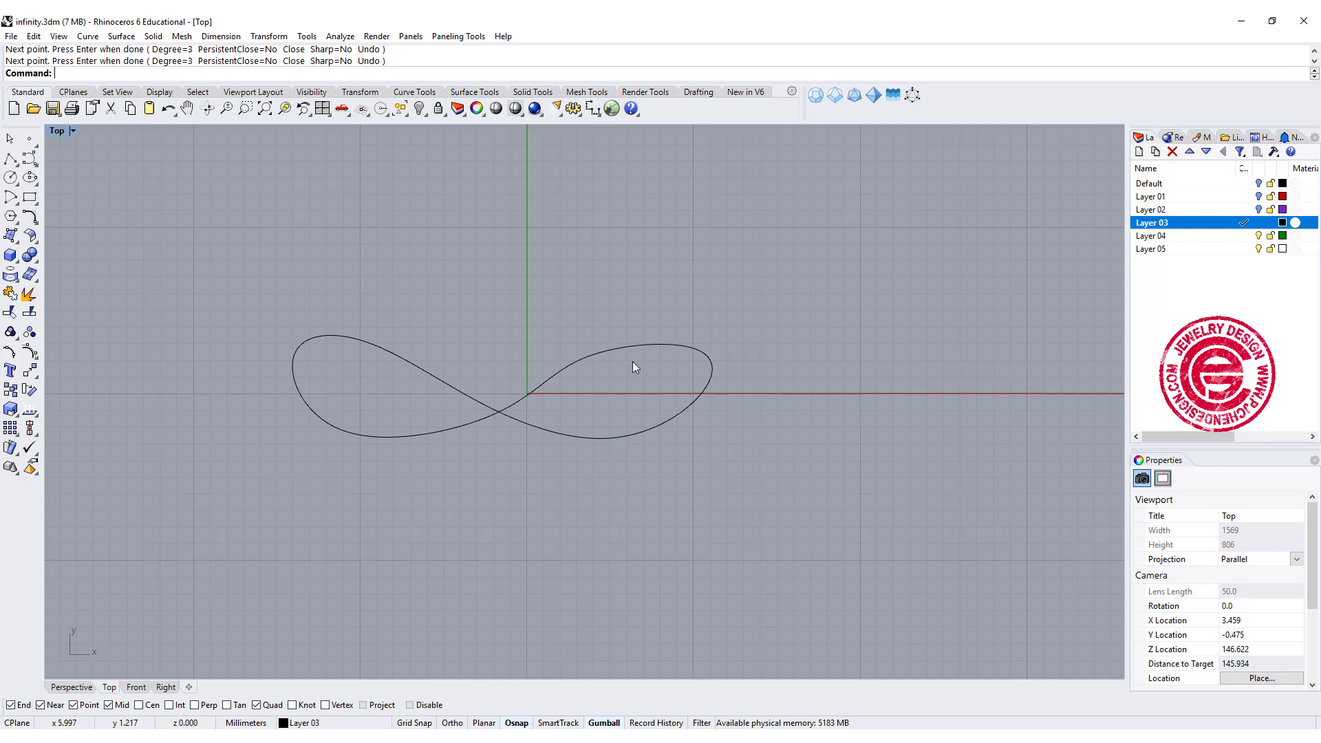
pyautogui.click(634, 349)
pyautogui.click(565, 348)
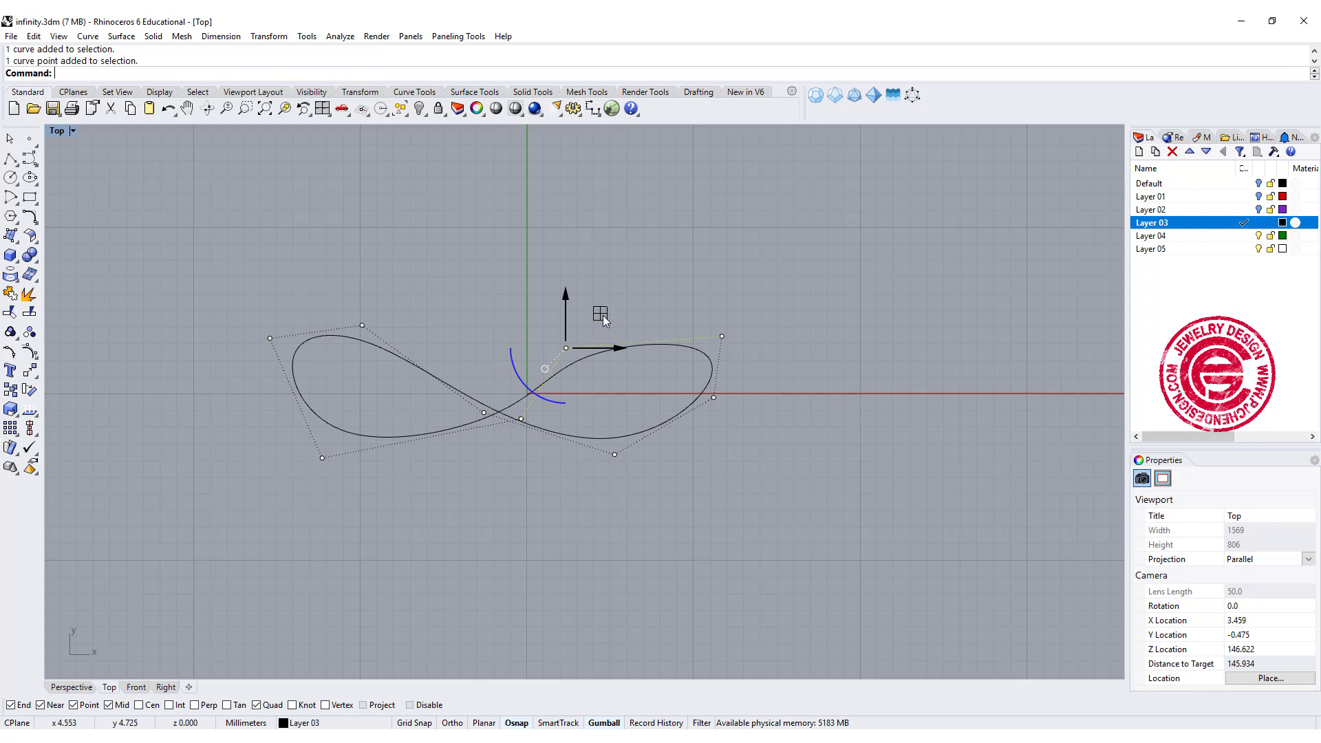
pyautogui.moveTo(565, 348); pyautogui.dragTo(571, 327)
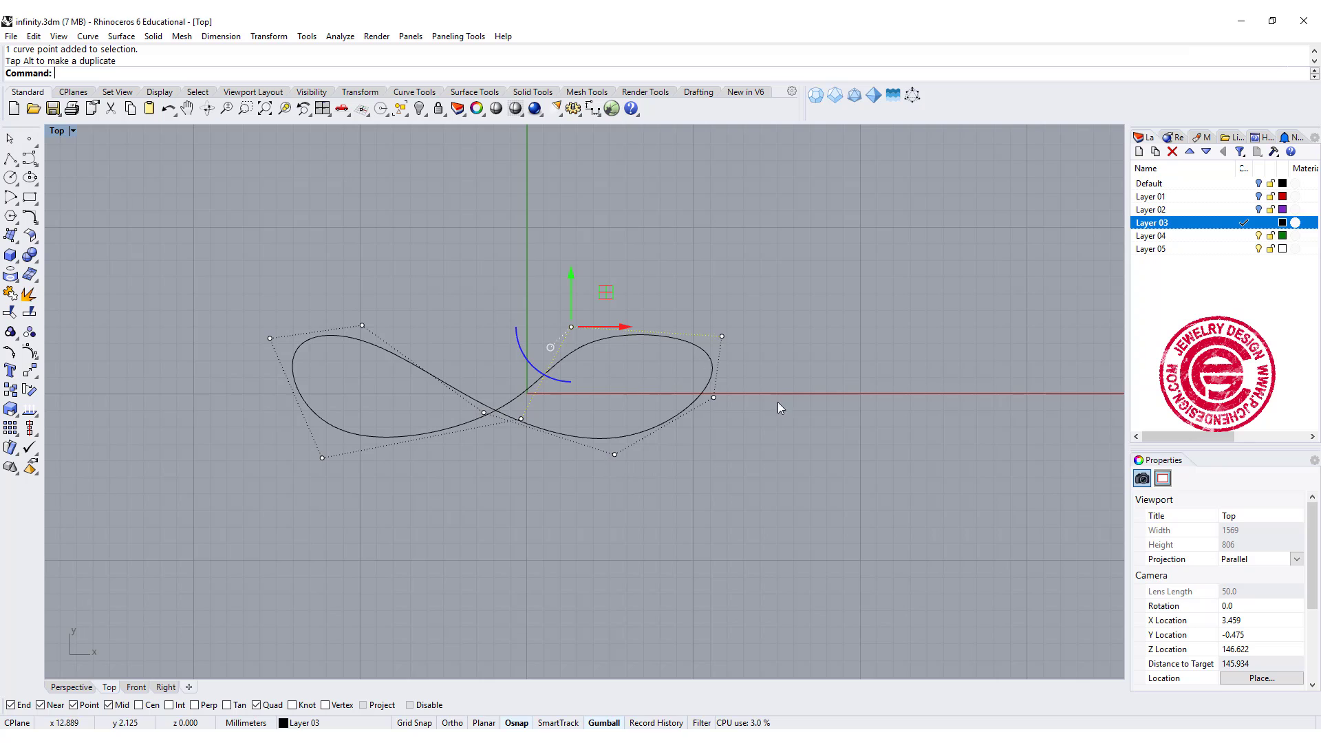
pyautogui.press('Escape')
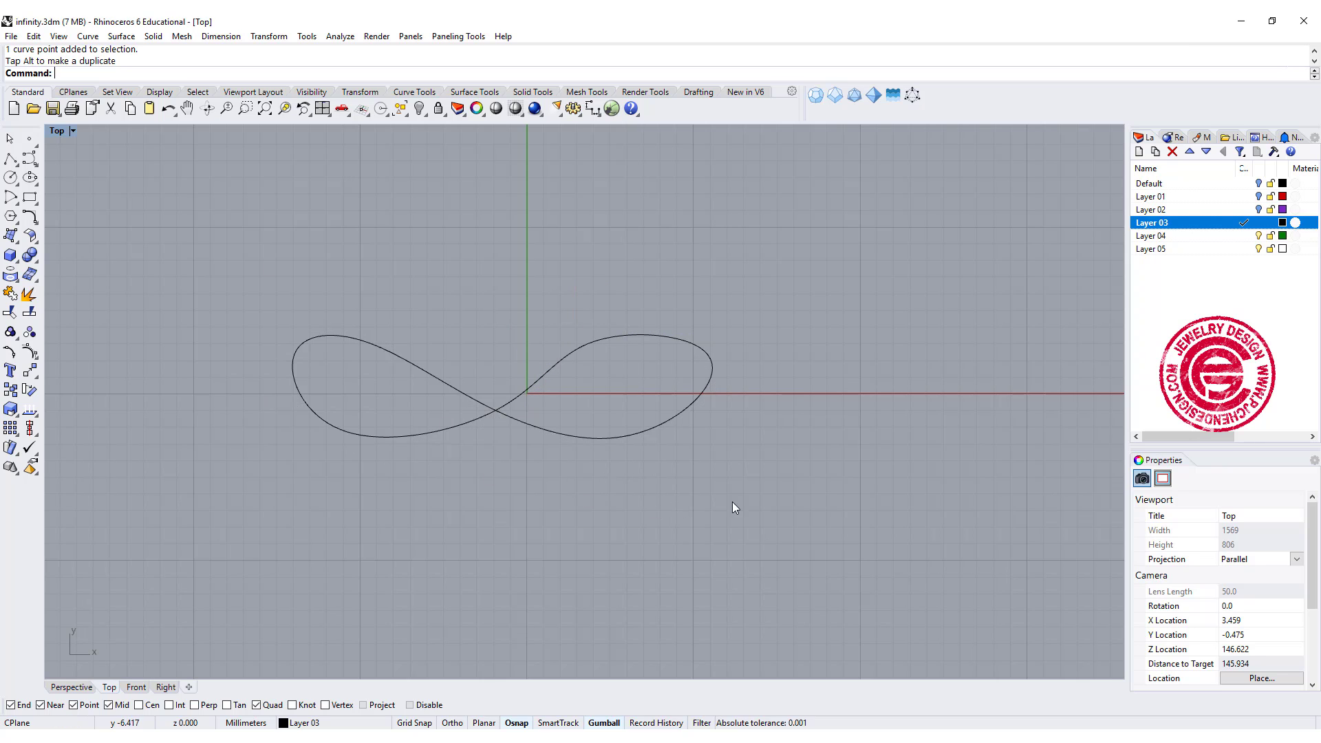
pyautogui.hotkey('ctrl', 'a')
pyautogui.press('Delete')
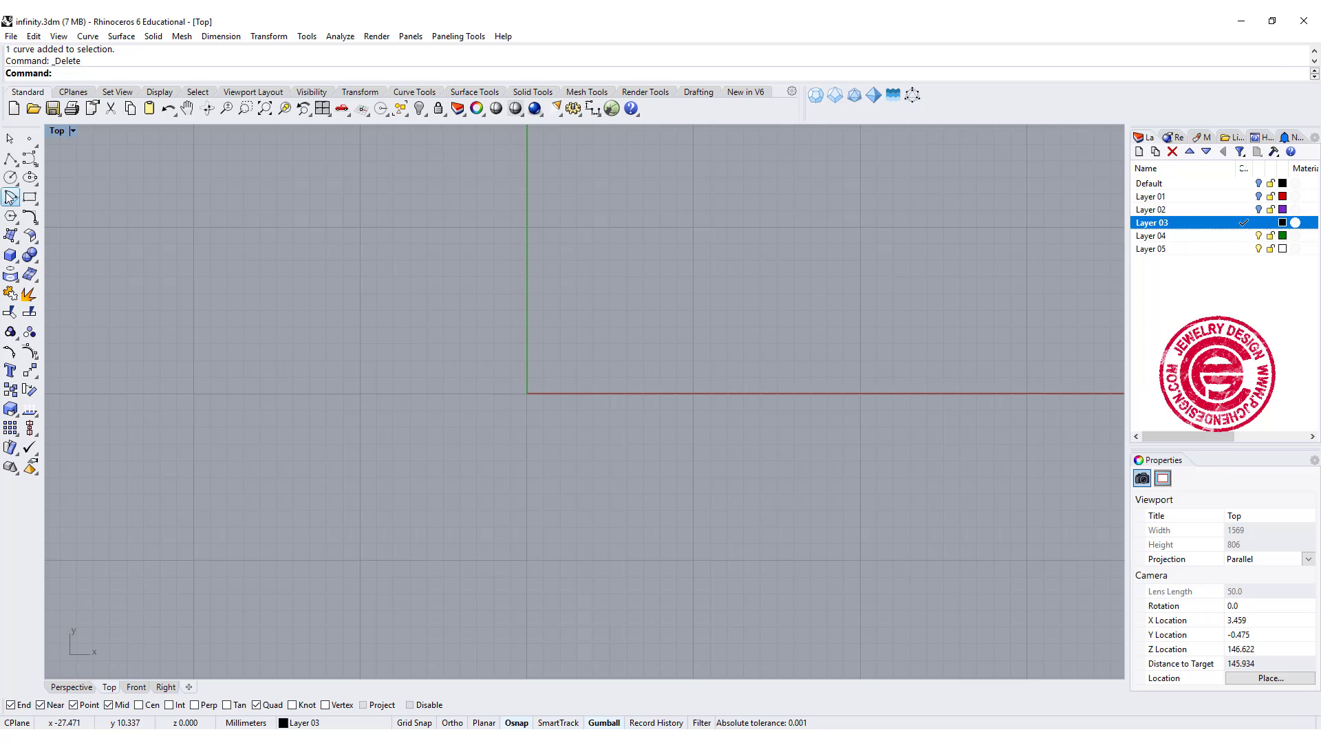
# Step: Draw an ellipse centred left of the origin
pyautogui.click(29, 178)
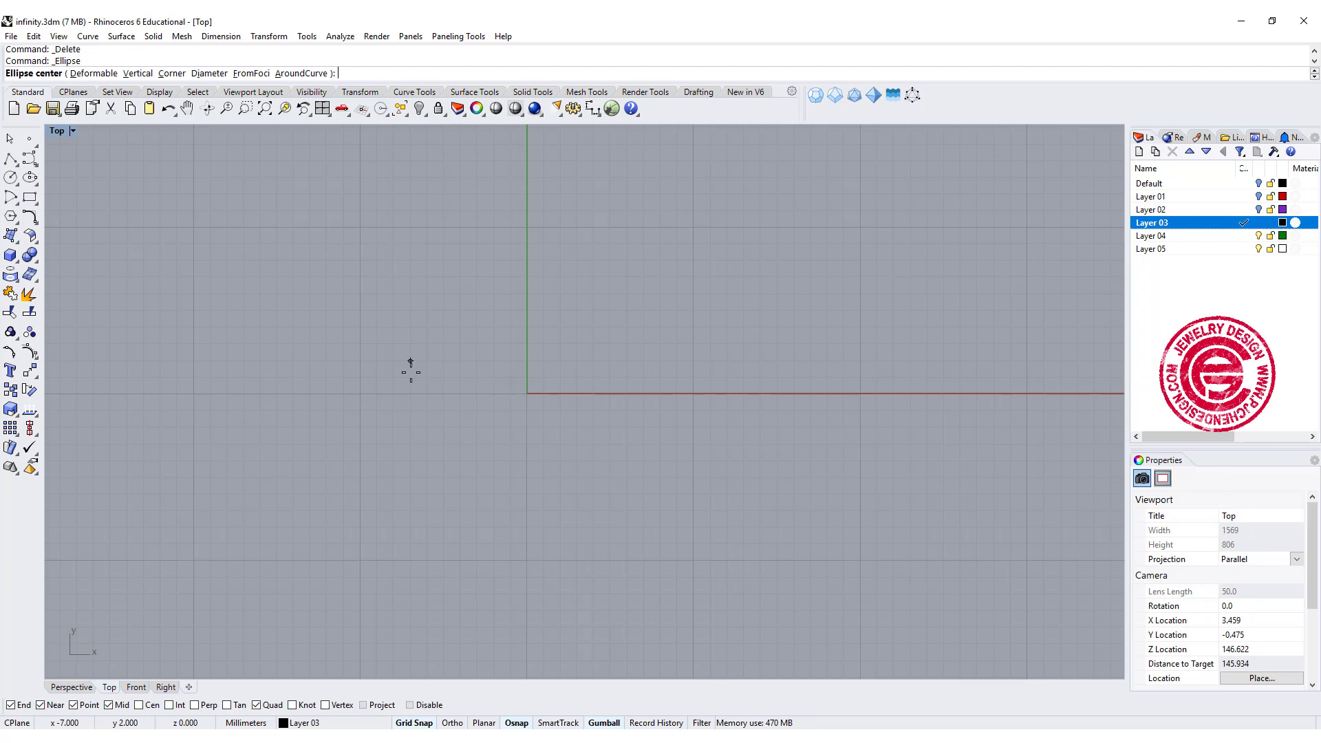
pyautogui.click(410, 393)
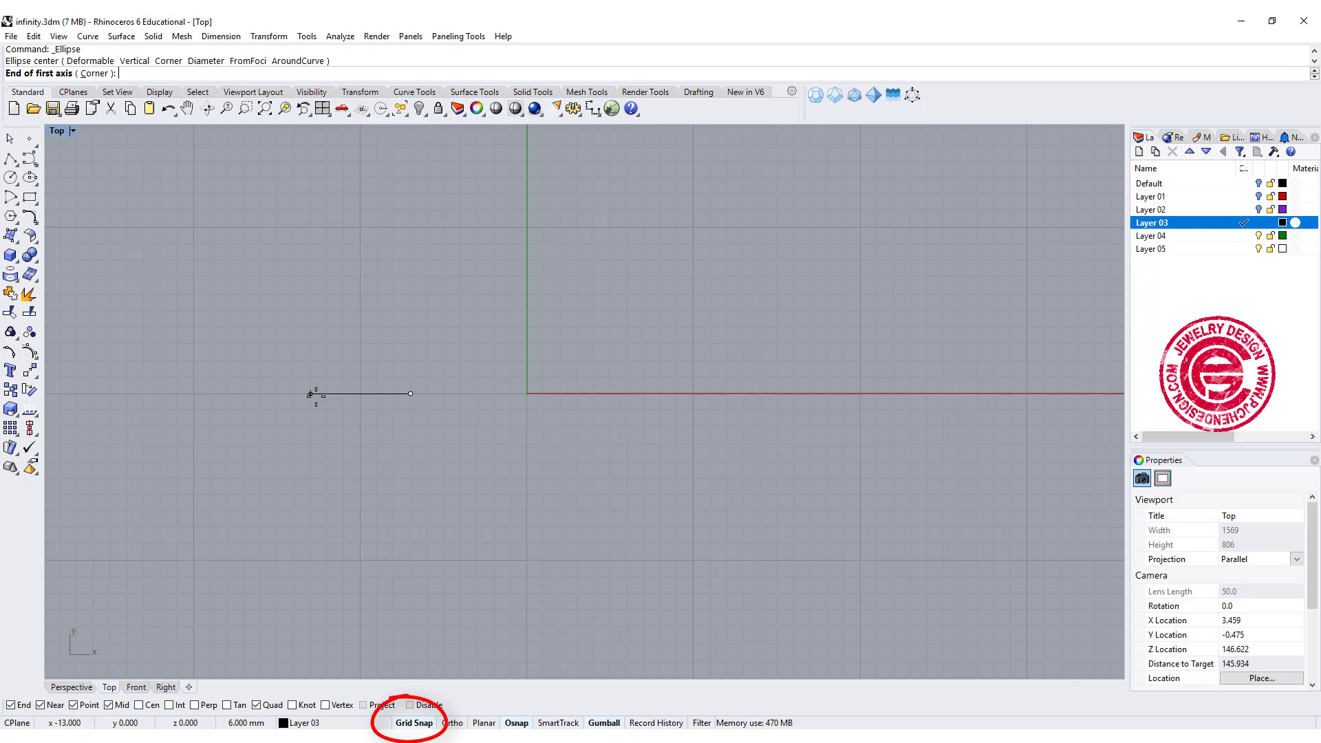
pyautogui.click(310, 394)
pyautogui.click(326, 328)
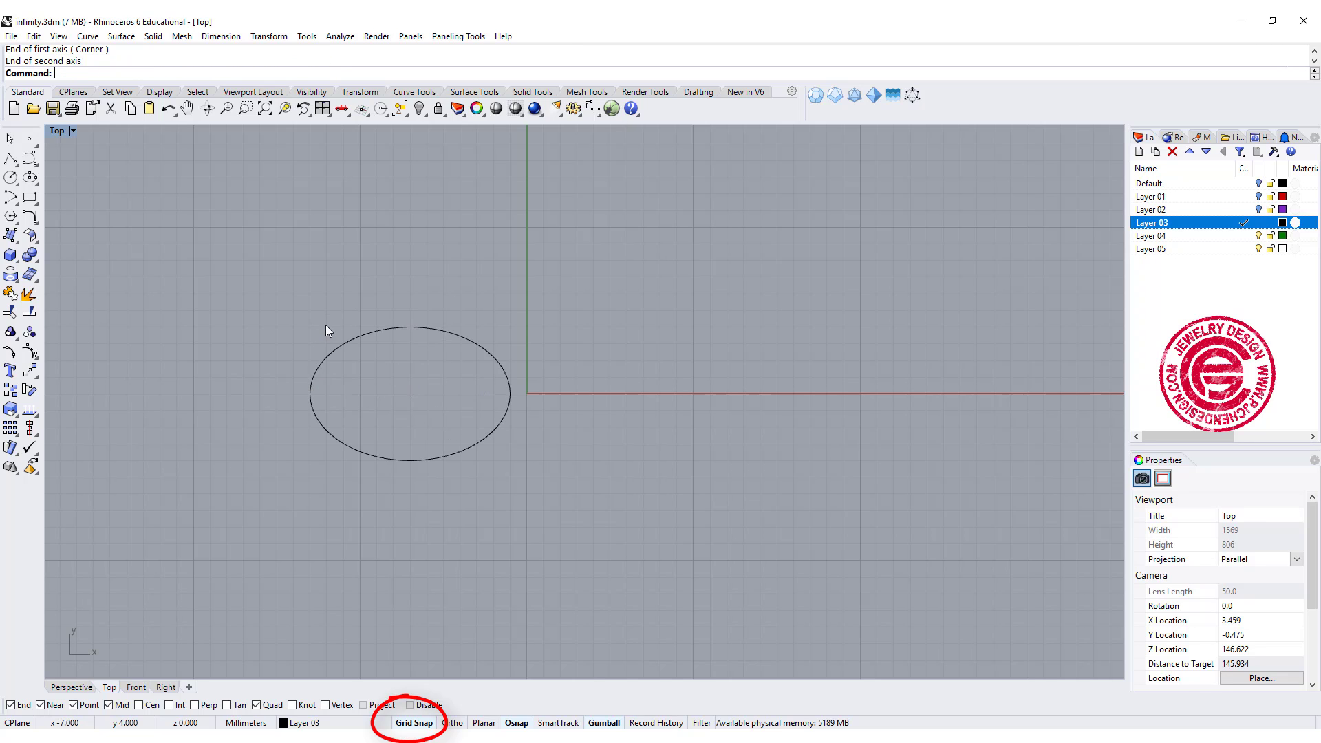
# Step: Mirror a copy of the ellipse to the right across the Y axis through origin 0
pyautogui.scroll(3, 487, 378)
pyautogui.moveTo(487, 378)
pyautogui.mouseDown(button='right')
pyautogui.moveTo(494, 421)
pyautogui.moveTo(482, 383)
pyautogui.mouseUp(button='right')
pyautogui.click(463, 410)
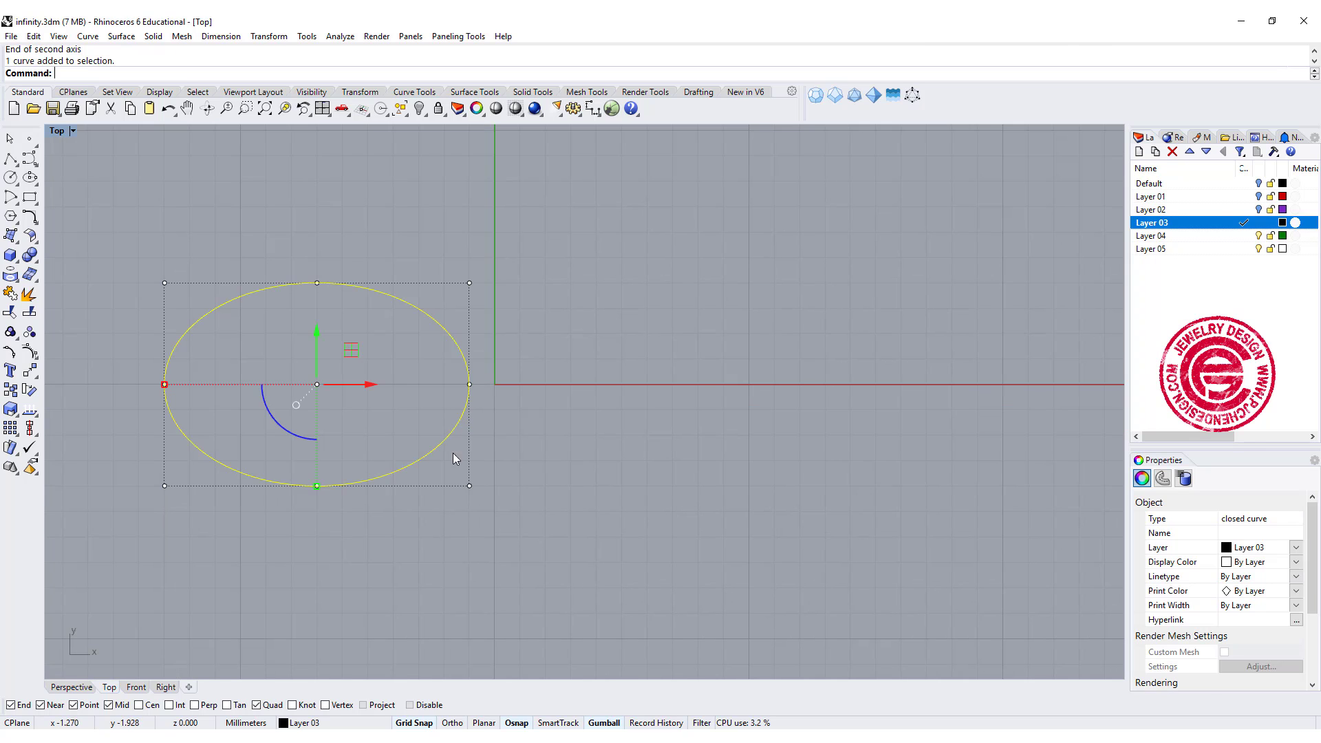
pyautogui.click(35, 375)
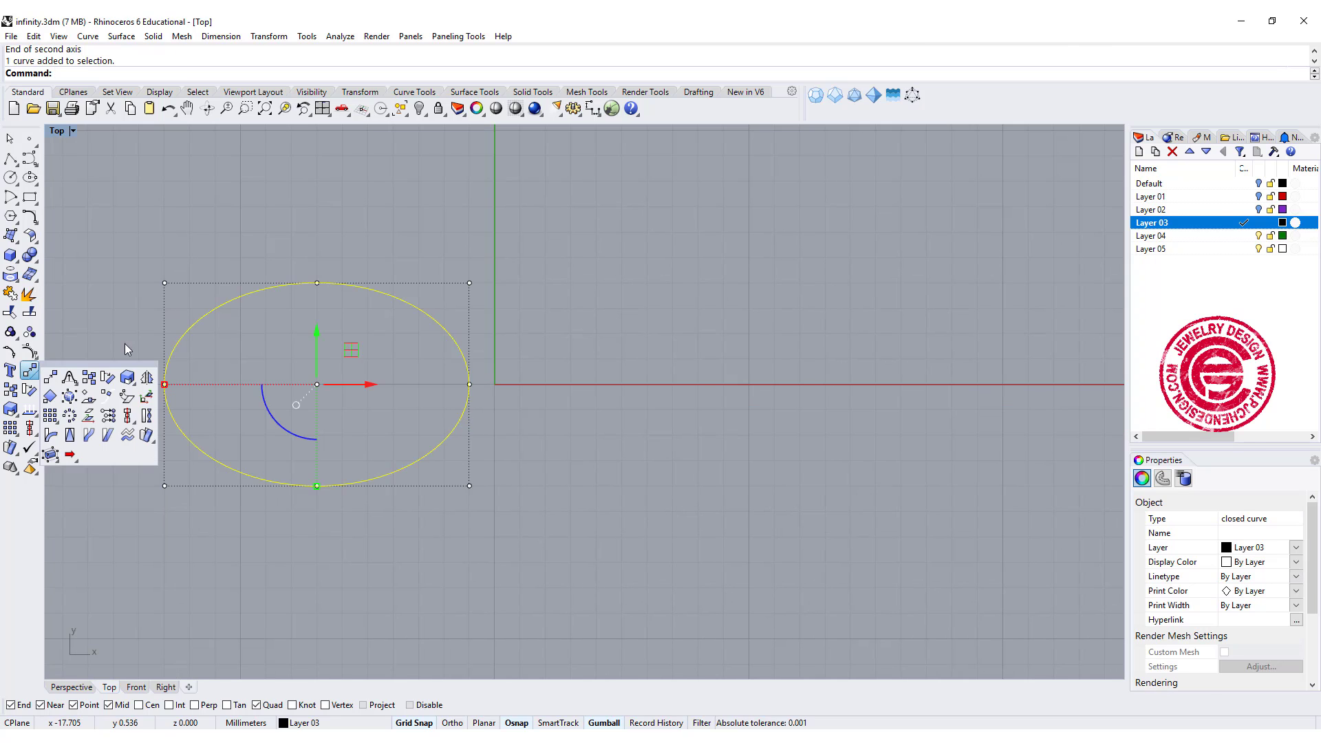
pyautogui.click(146, 378)
pyautogui.write('0')
pyautogui.press('Return')
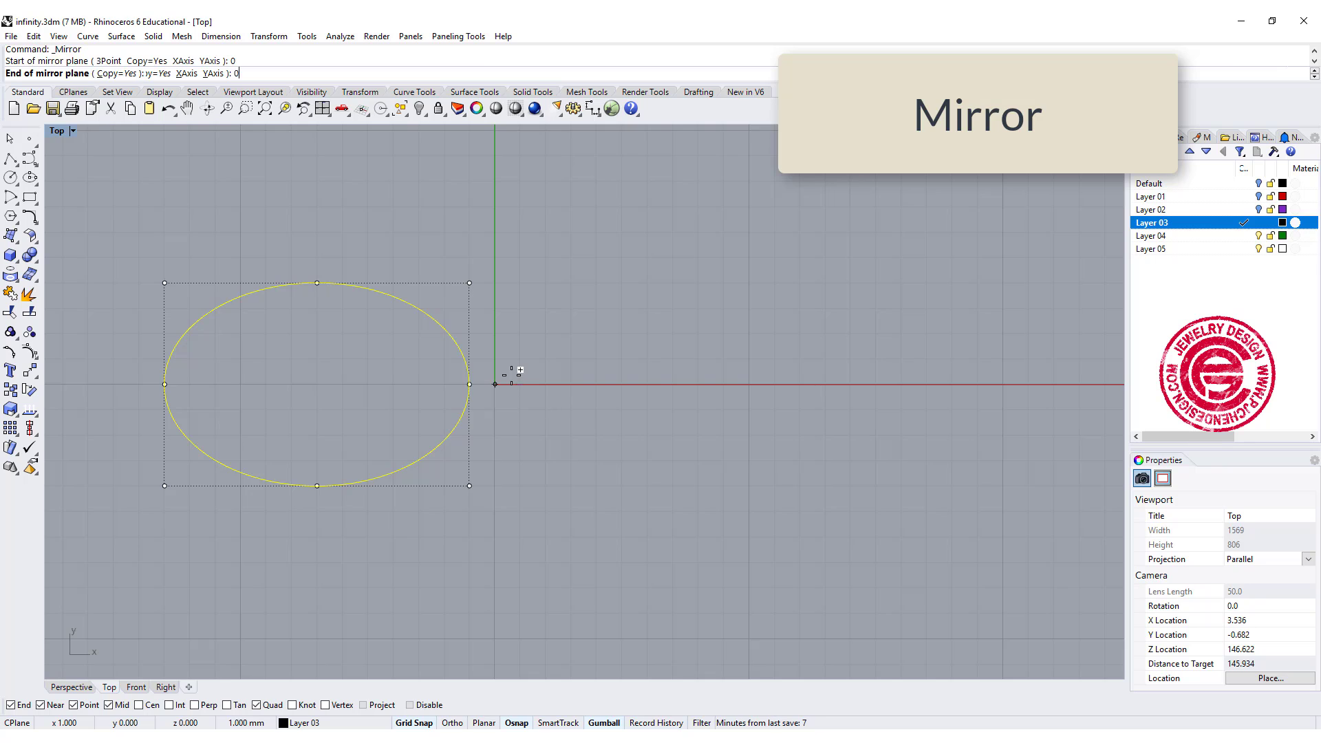
pyautogui.click(491, 255)
pyautogui.click(496, 444)
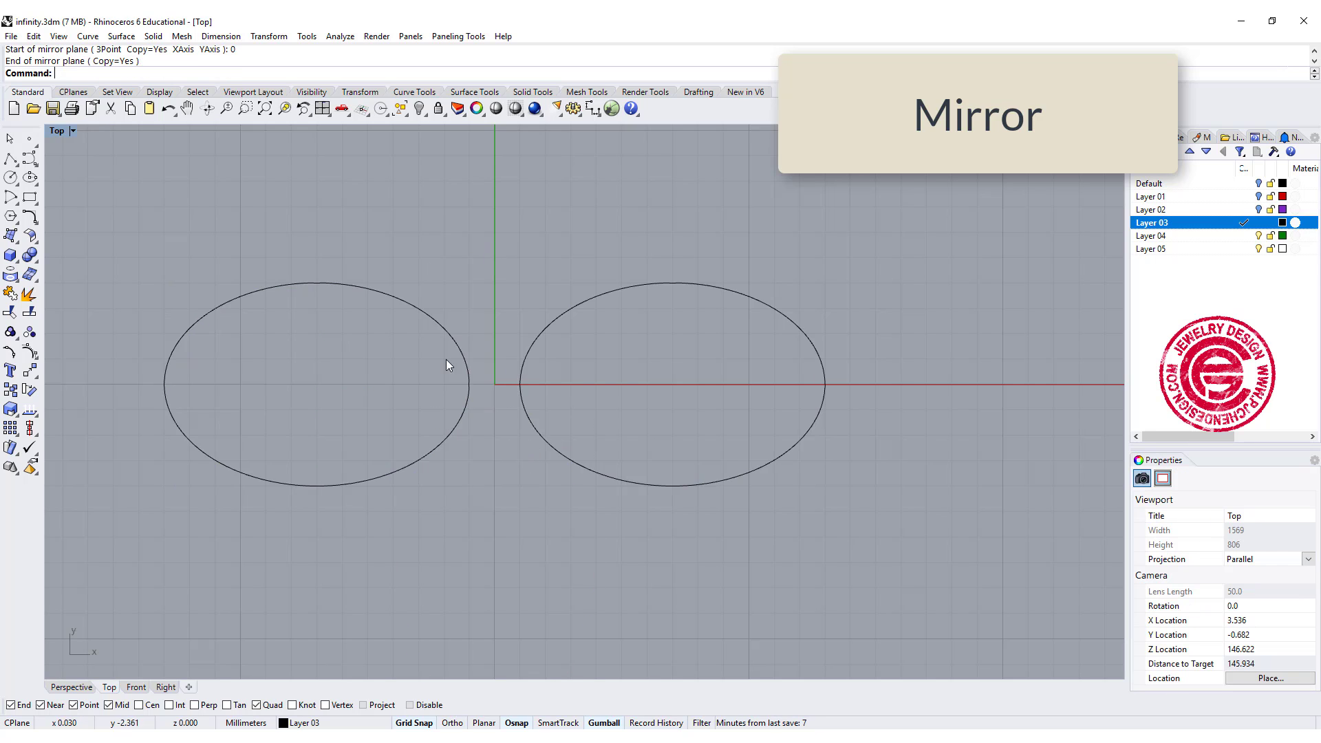
pyautogui.click(11, 177)
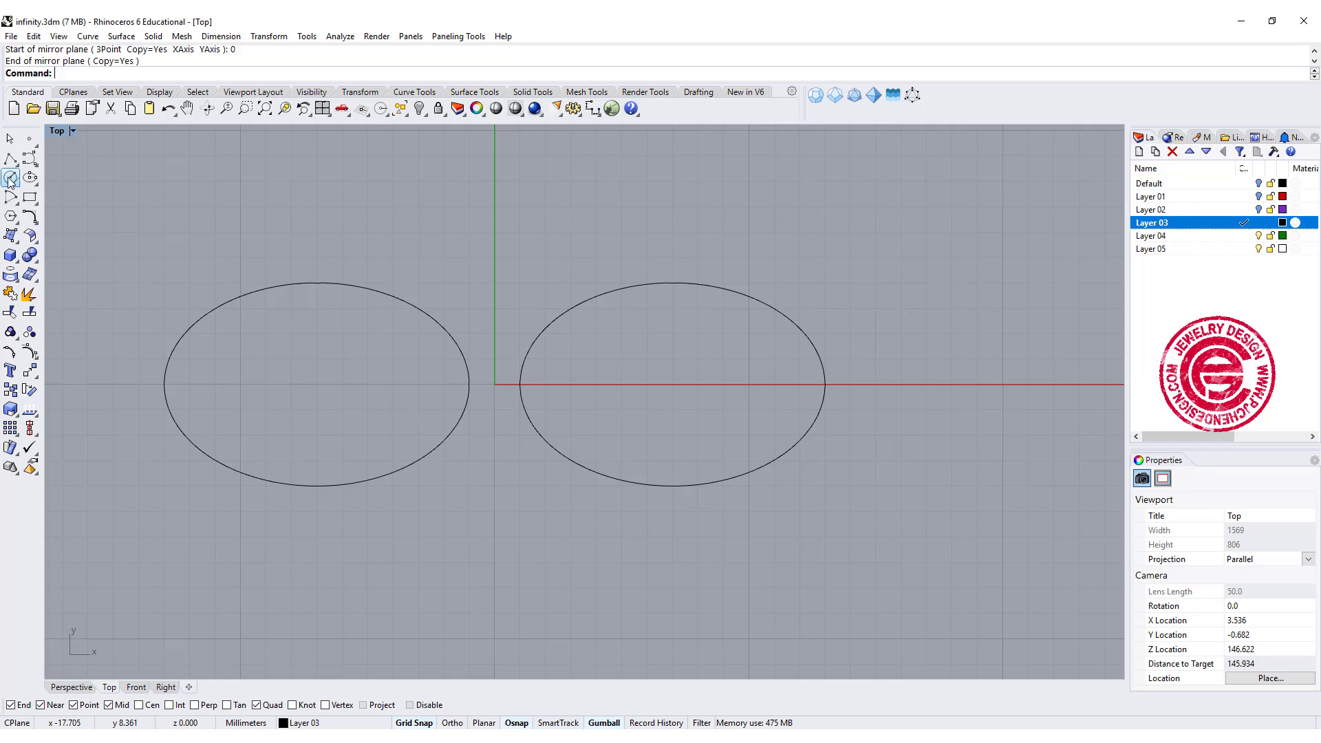
# Step: Draw a circle centred on the origin, its diameter kept horizontal with Ortho
pyautogui.click(494, 384)
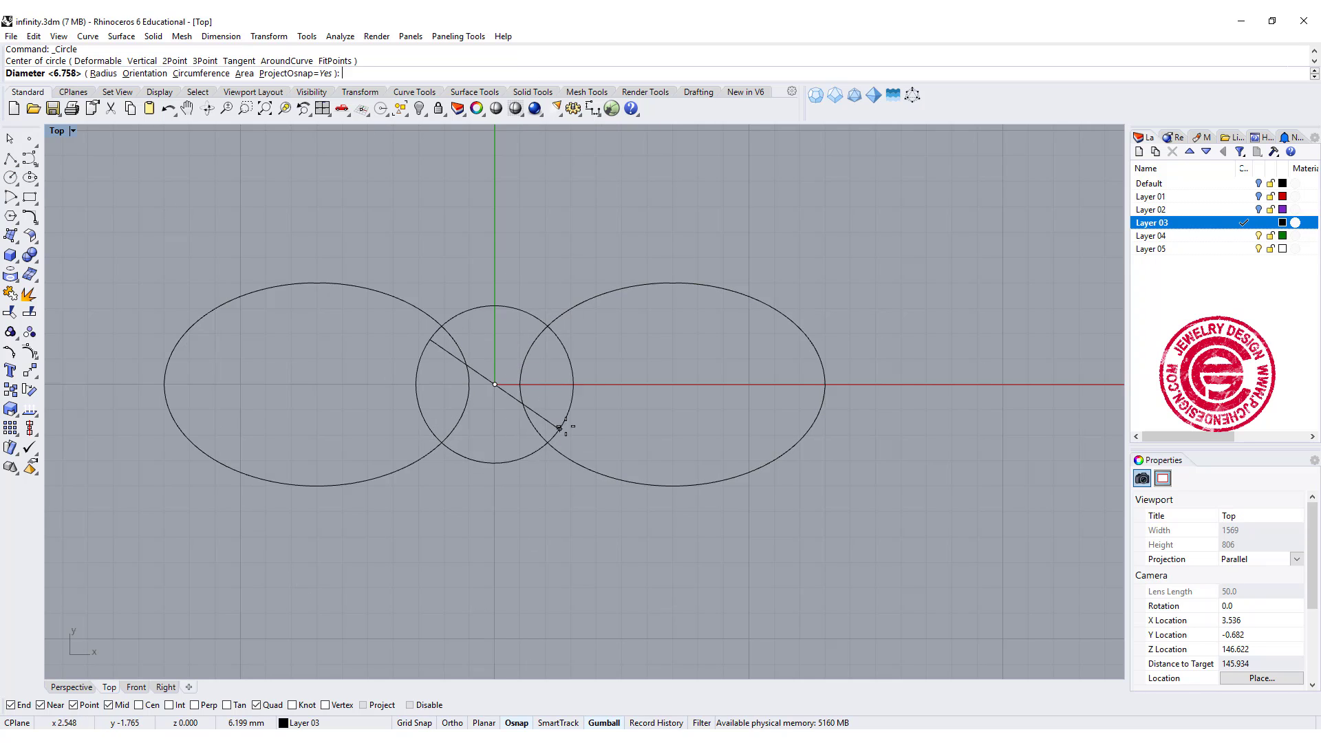
pyautogui.press('shift')
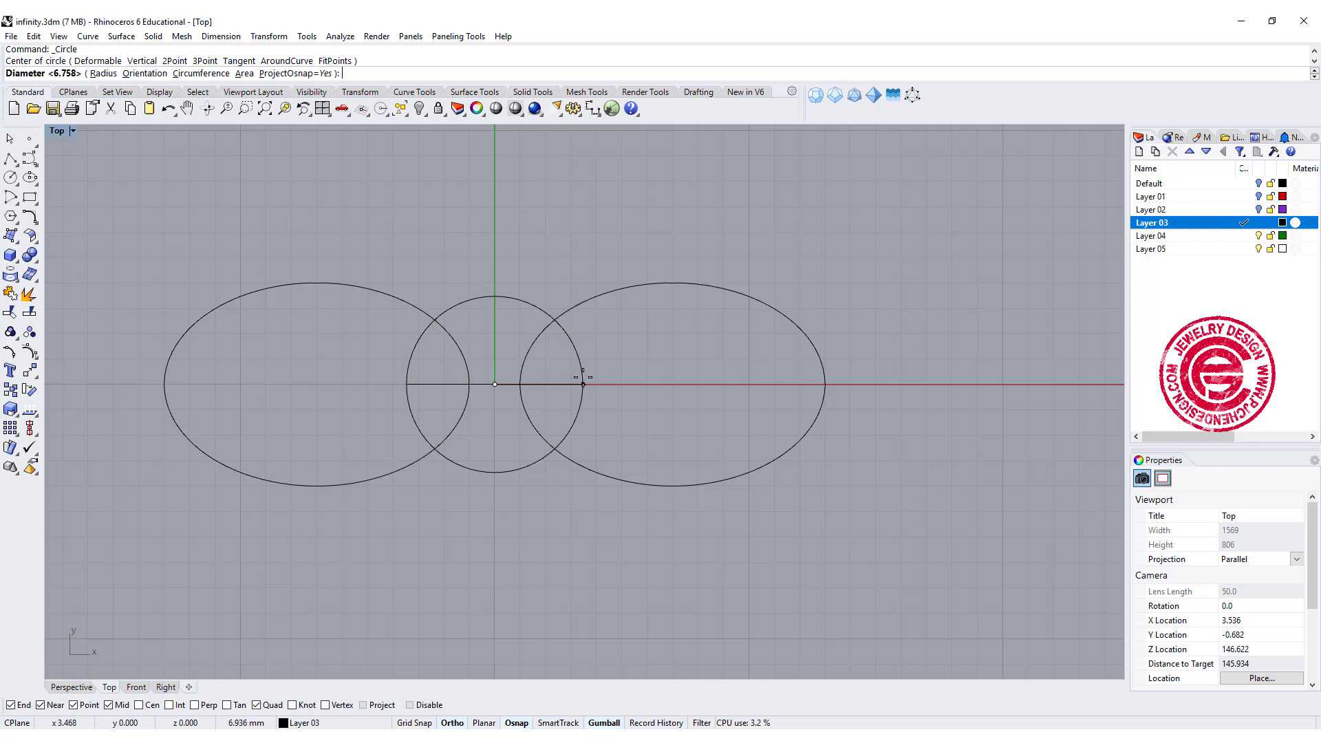
pyautogui.click(583, 375)
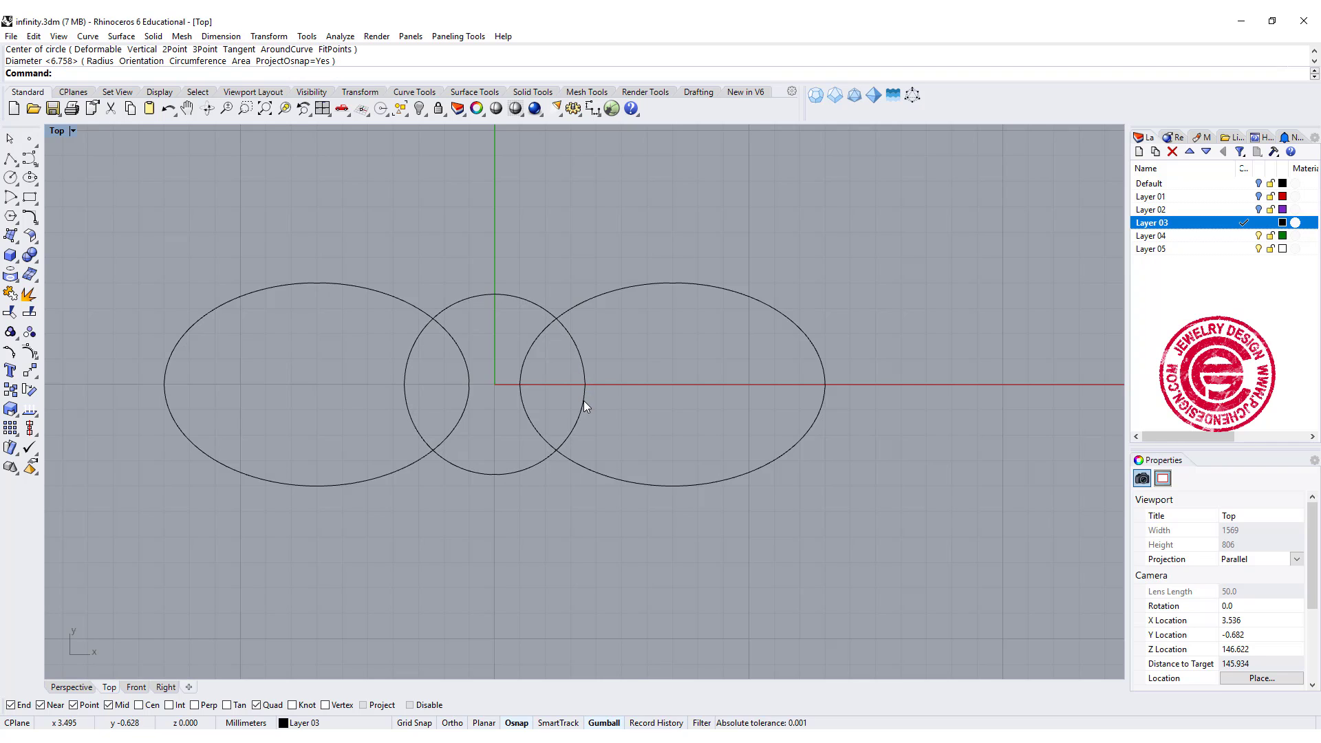
# Step: Trim both ellipses' inner arcs inside the circle, then delete the circle
pyautogui.click(585, 405)
pyautogui.click(11, 332)
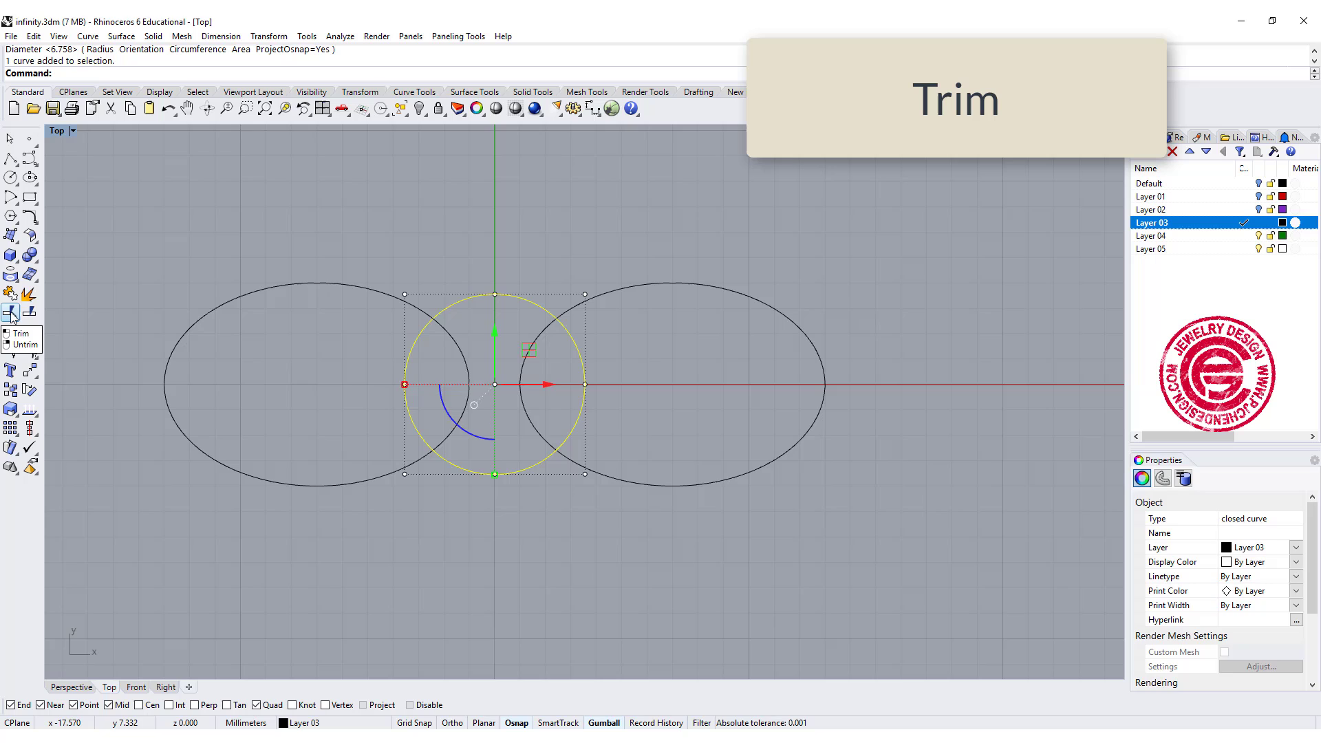
pyautogui.click(461, 366)
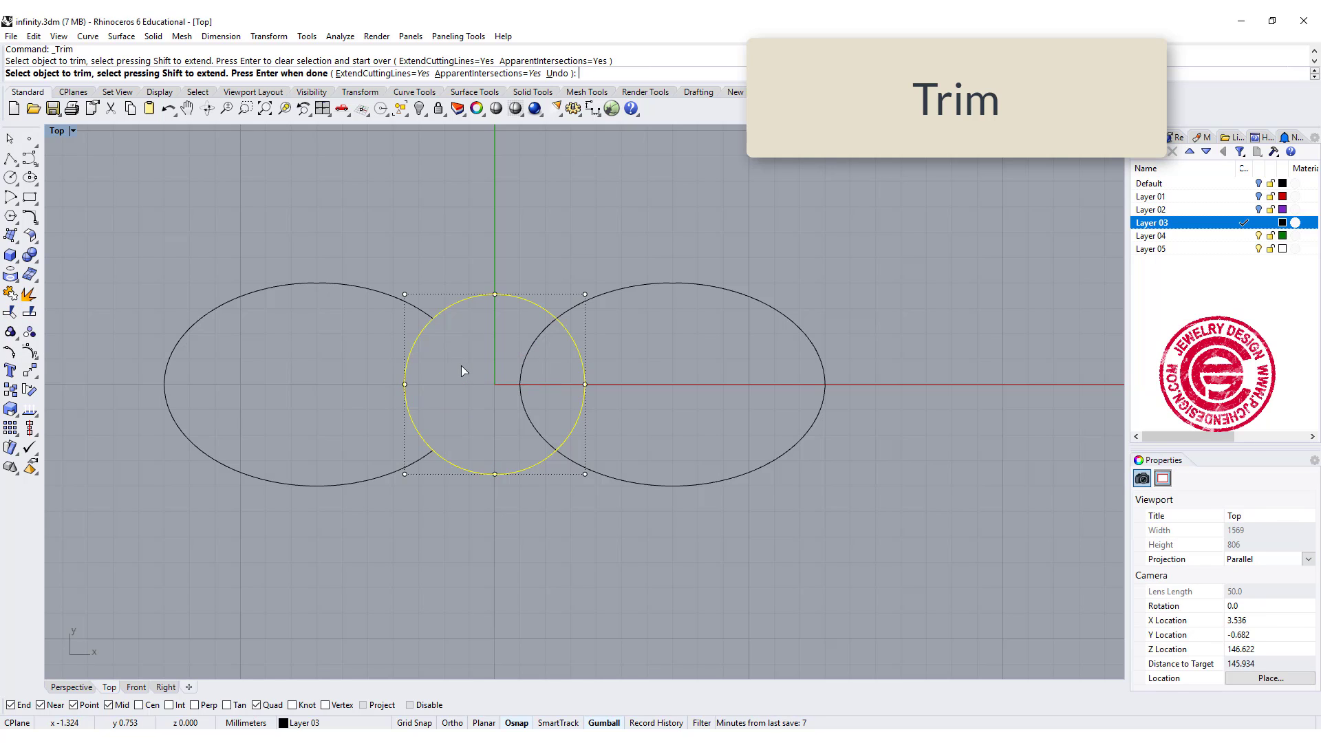
pyautogui.click(521, 391)
pyautogui.press('Return')
pyautogui.click(650, 382)
pyautogui.click(584, 388)
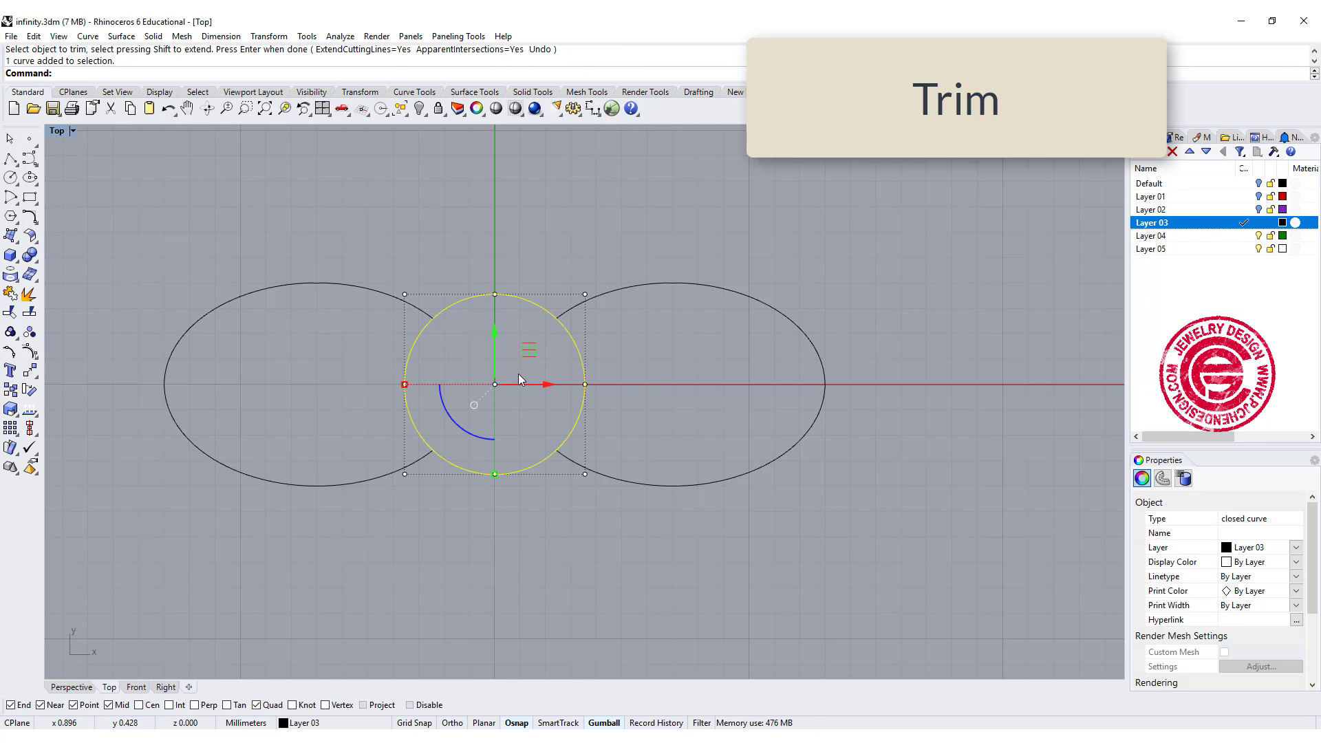
pyautogui.press('Delete')
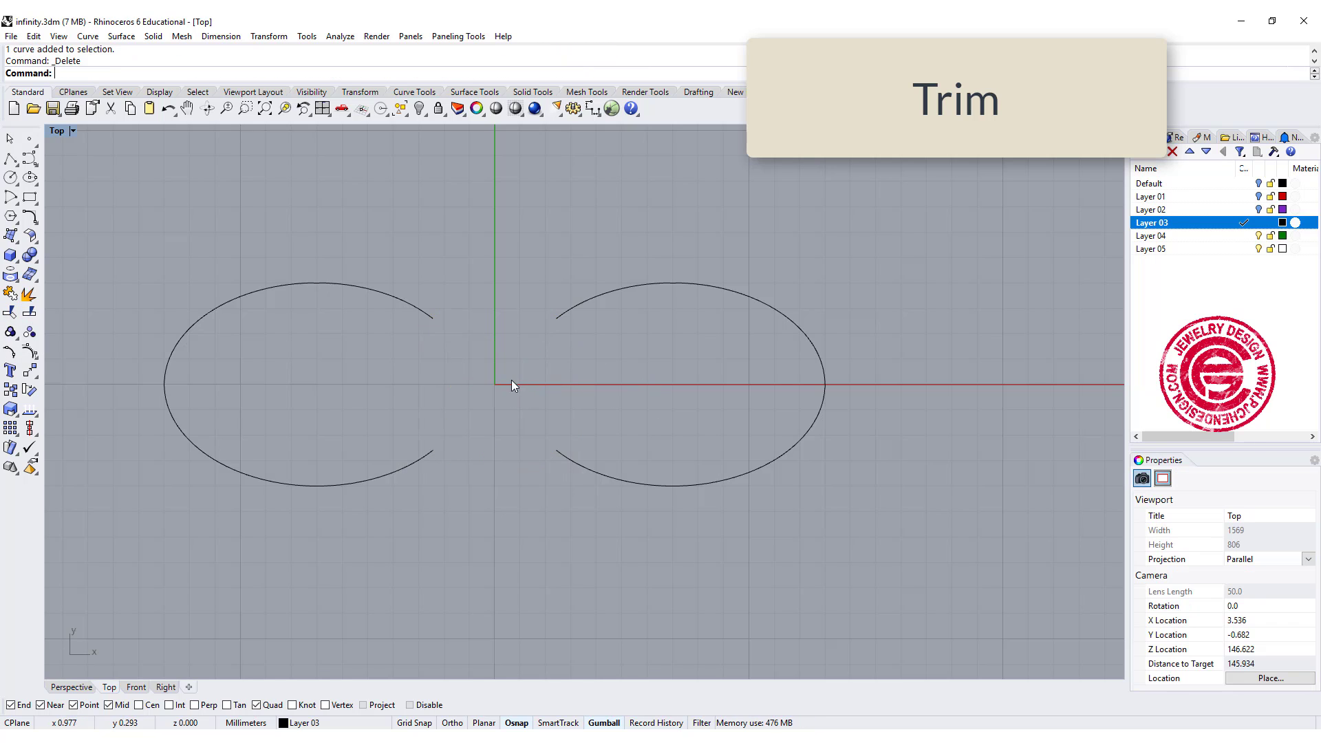
# Step: Bridge both gaps between the open ellipse ends with tangent blend curves crossing at the origin
pyautogui.click(33, 220)
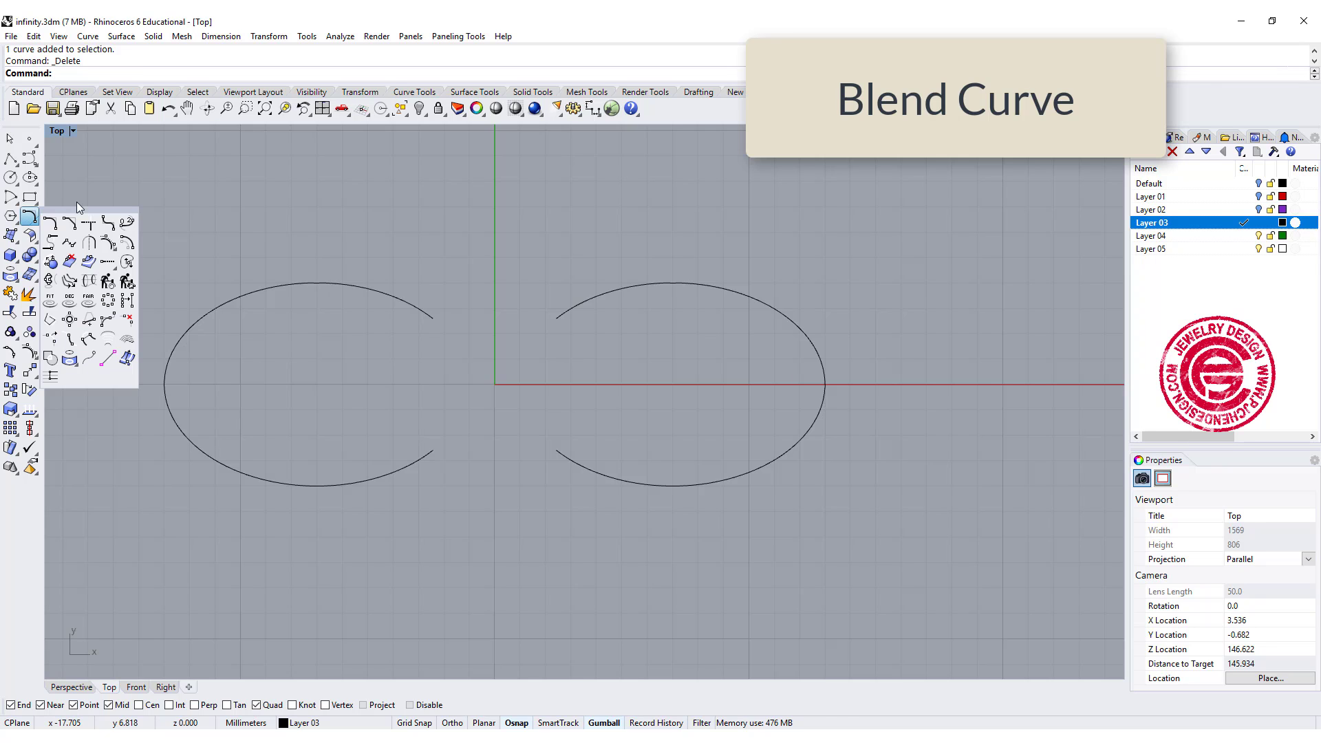
pyautogui.click(127, 224)
pyautogui.click(428, 452)
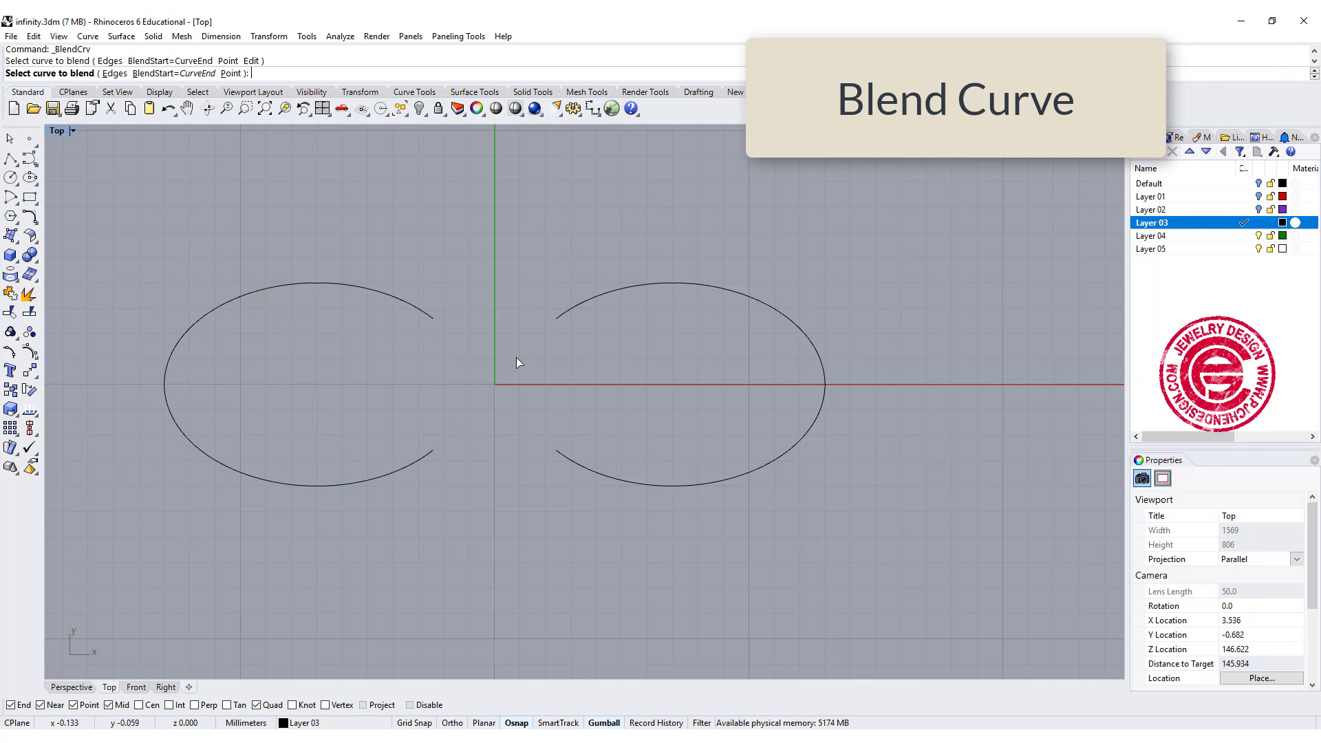
pyautogui.click(557, 320)
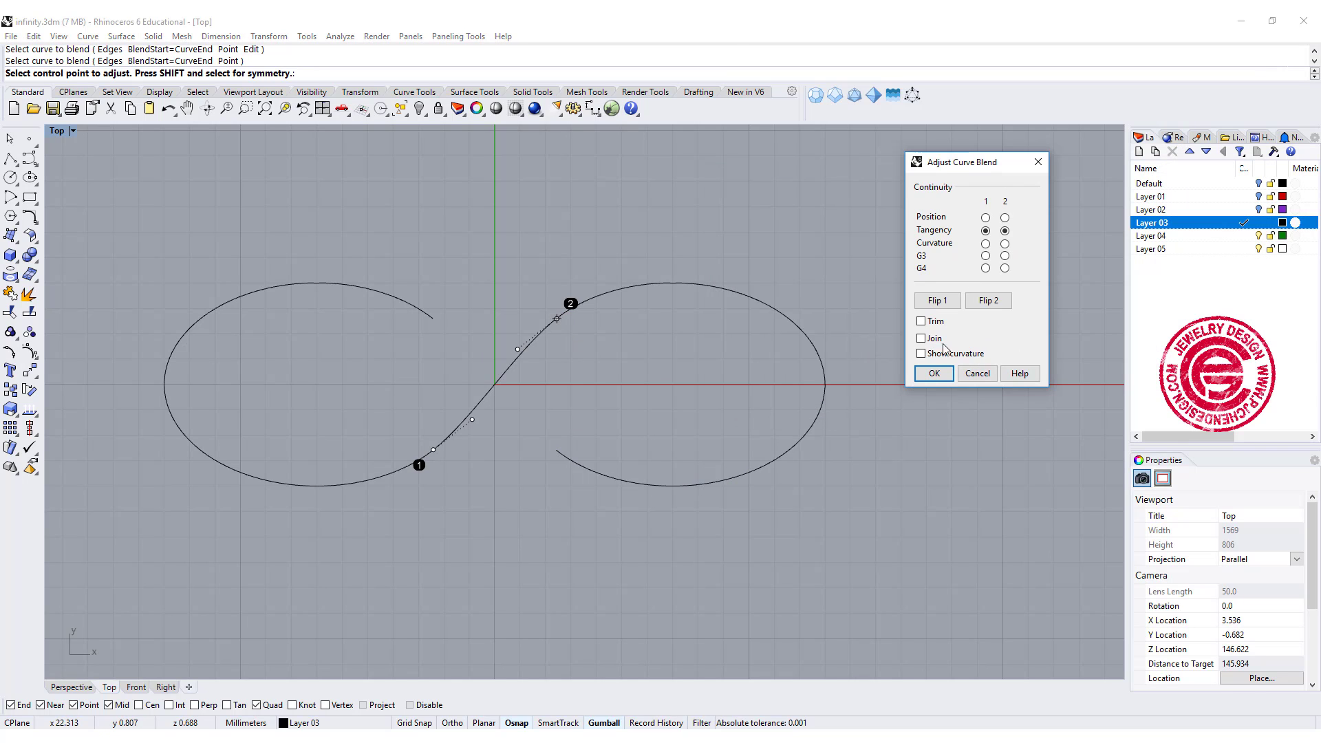
pyautogui.click(935, 373)
pyautogui.rightClick(568, 421)
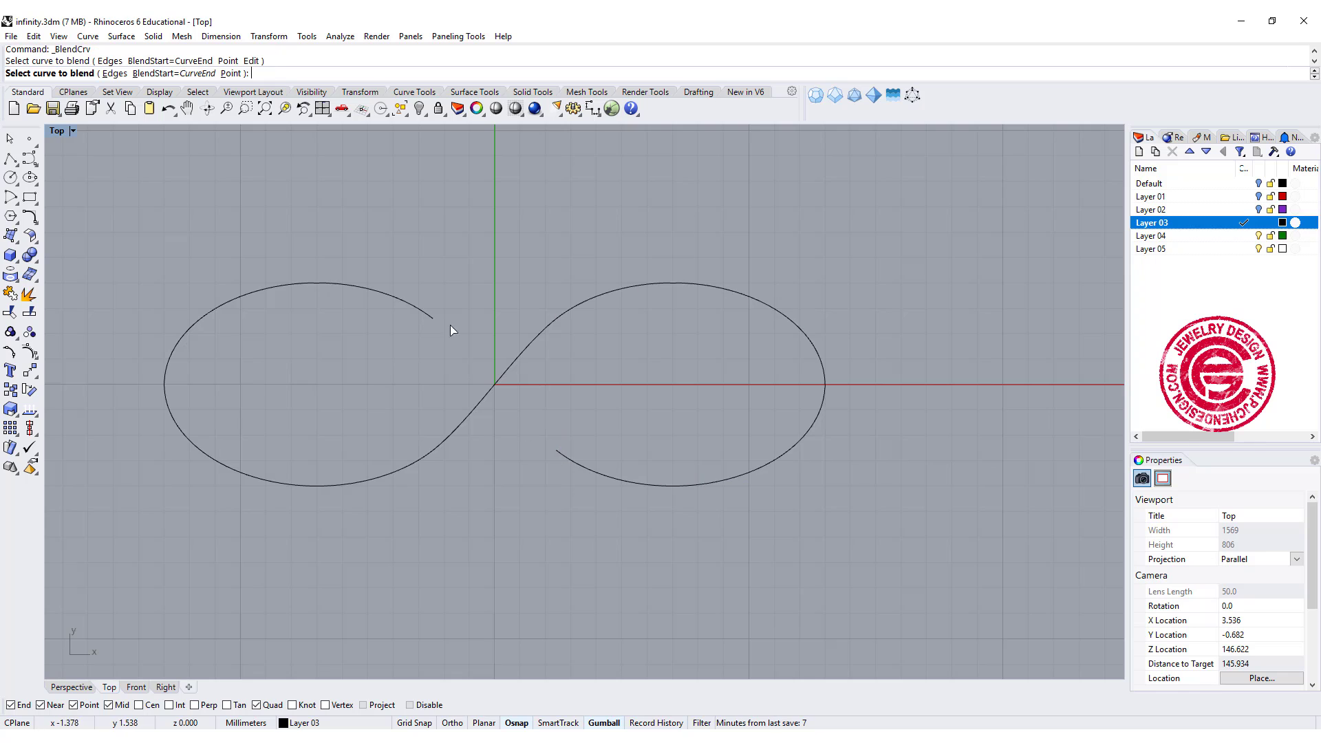
pyautogui.click(431, 319)
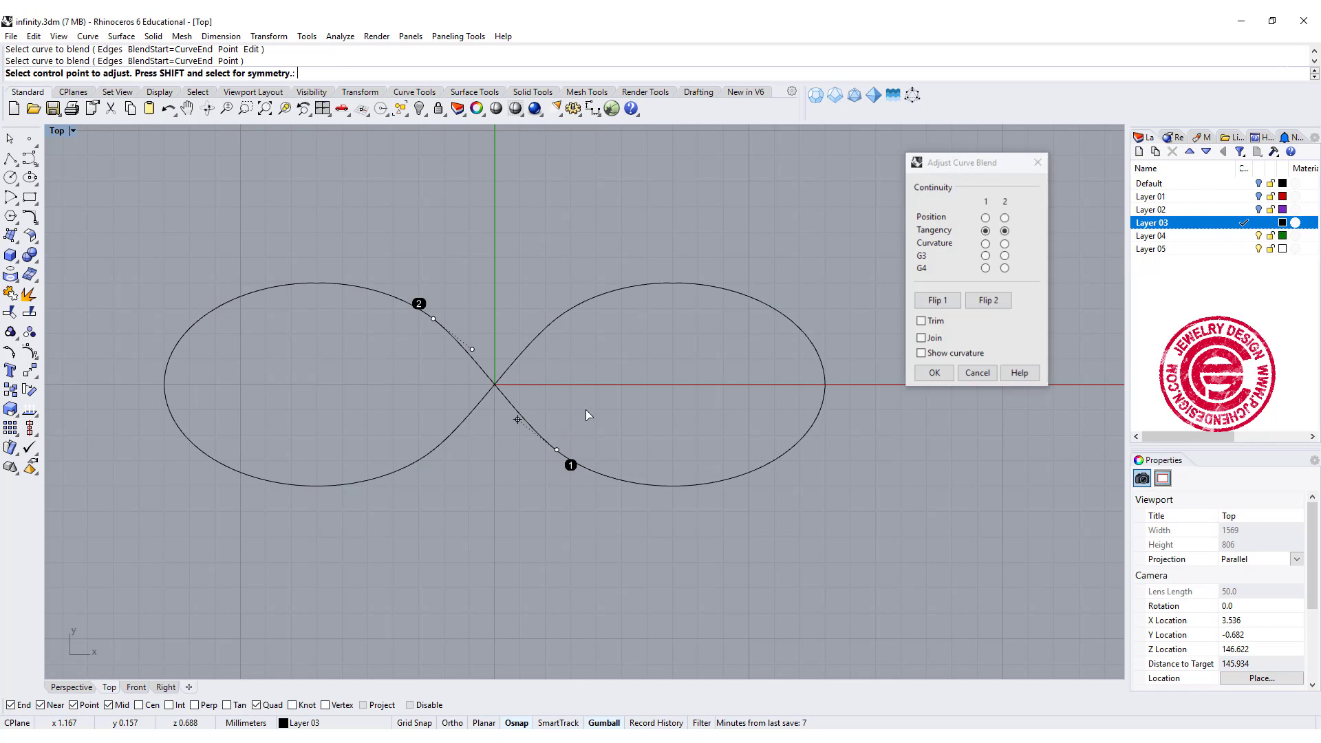
pyautogui.click(929, 374)
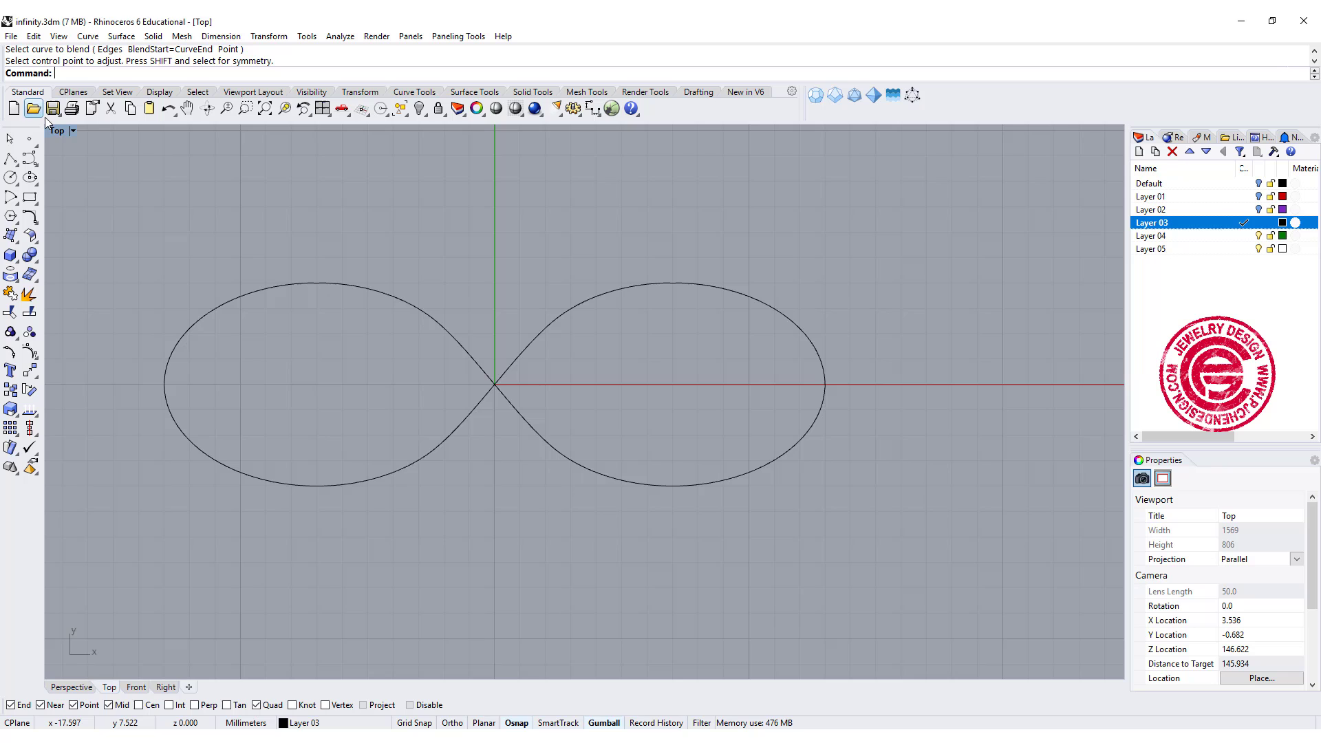
# Step: Join the four infinity curves into one closed curve
pyautogui.doubleClick(57, 133)
pyautogui.moveTo(695, 228); pyautogui.dragTo(847, 296, button='right')
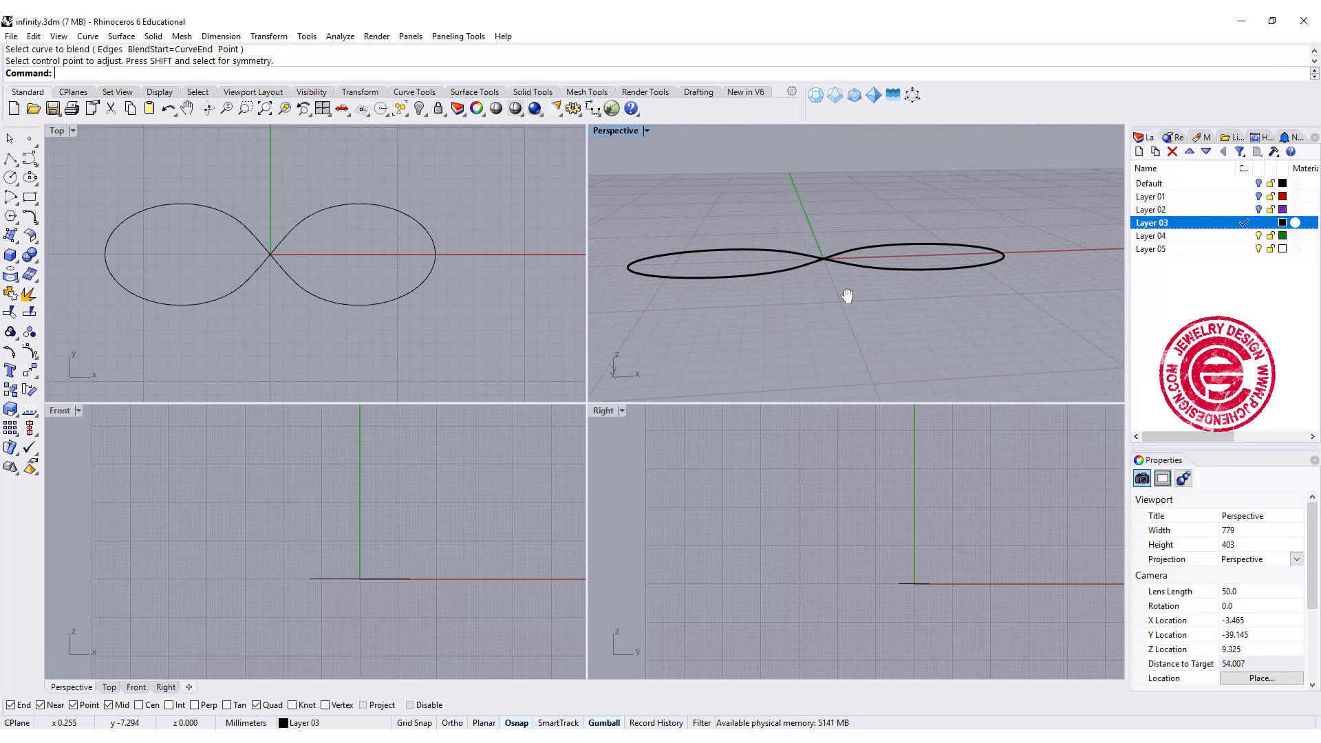
pyautogui.moveTo(407, 379); pyautogui.dragTo(148, 224)
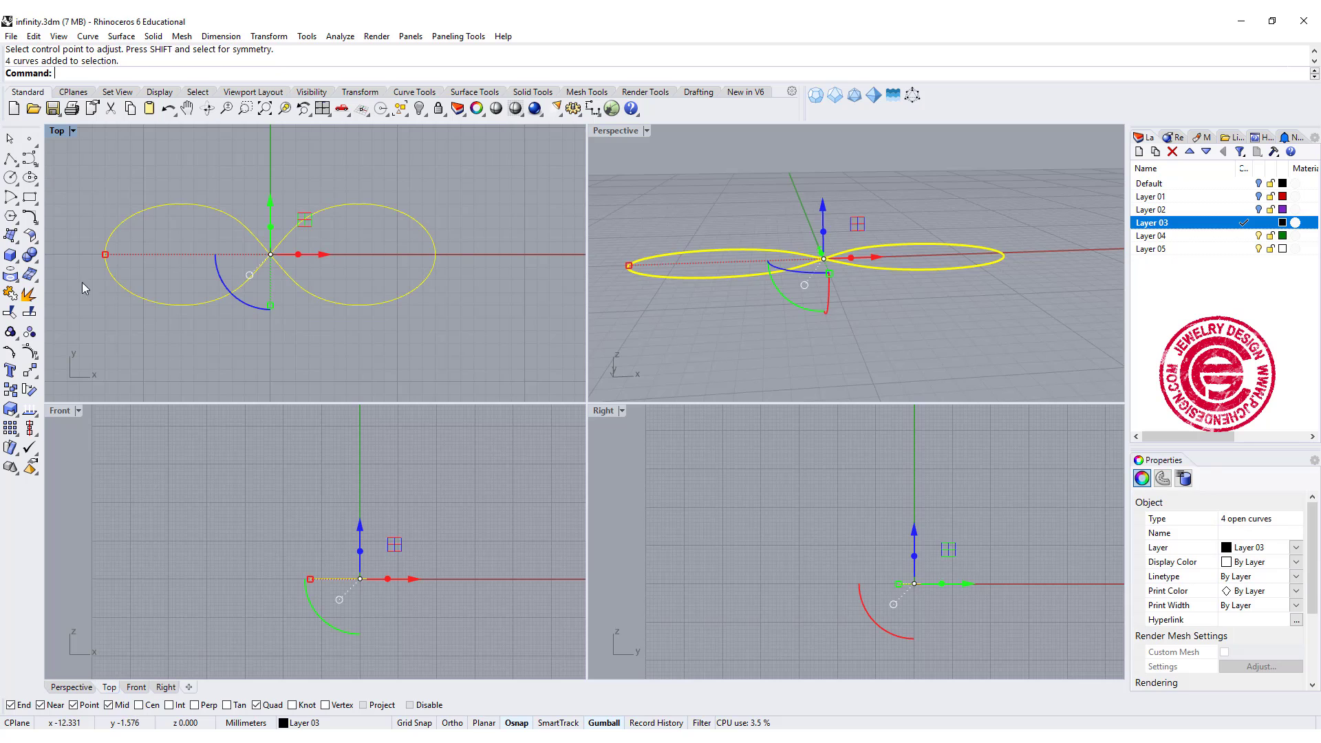
pyautogui.click(11, 296)
# Step: Build a trial pipe around the joined curve, inspect it in Perspective, then undo it
pyautogui.click(195, 306)
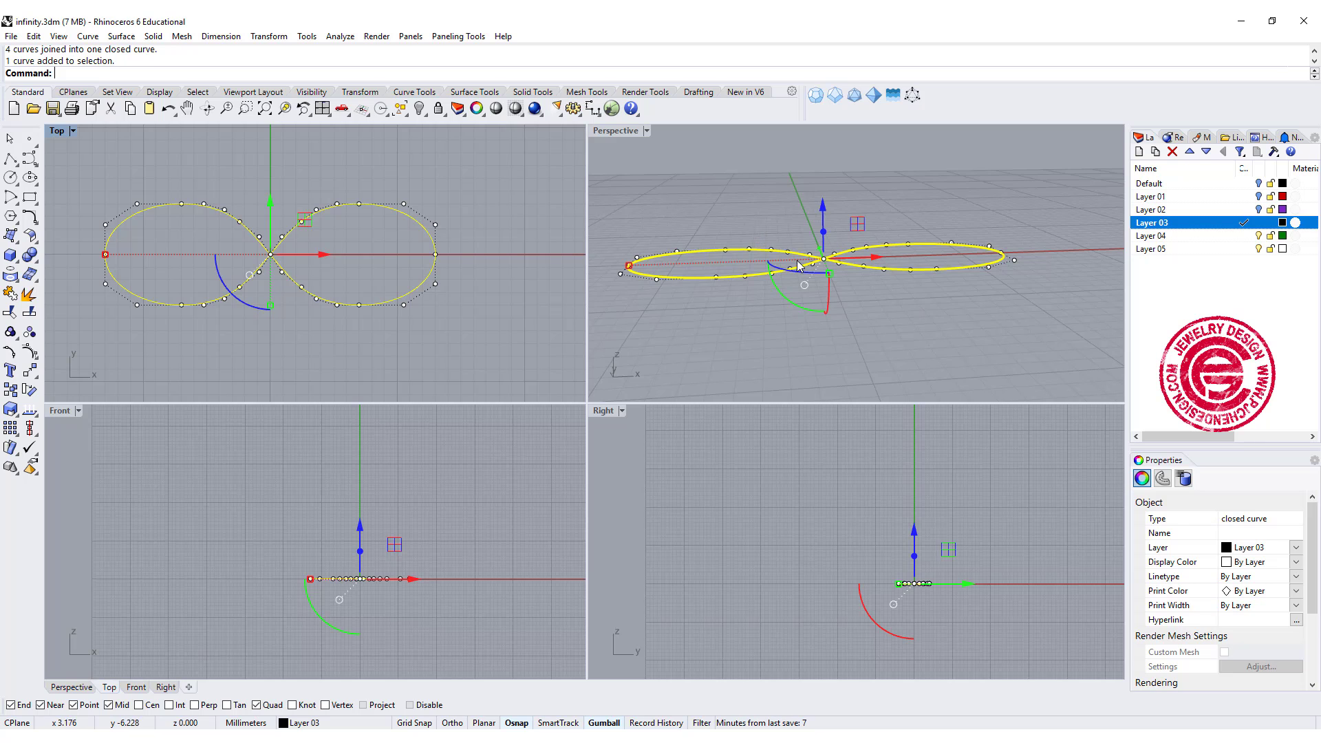
pyautogui.click(10, 263)
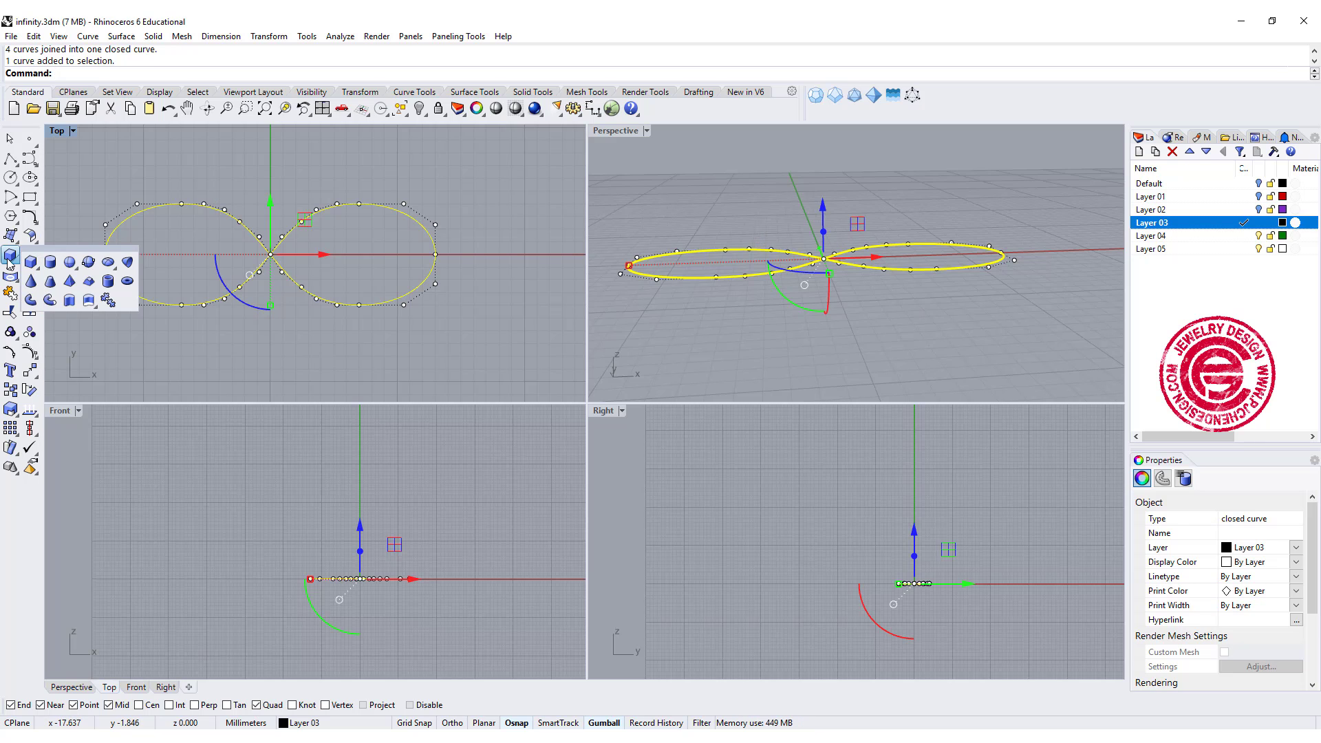
pyautogui.click(50, 300)
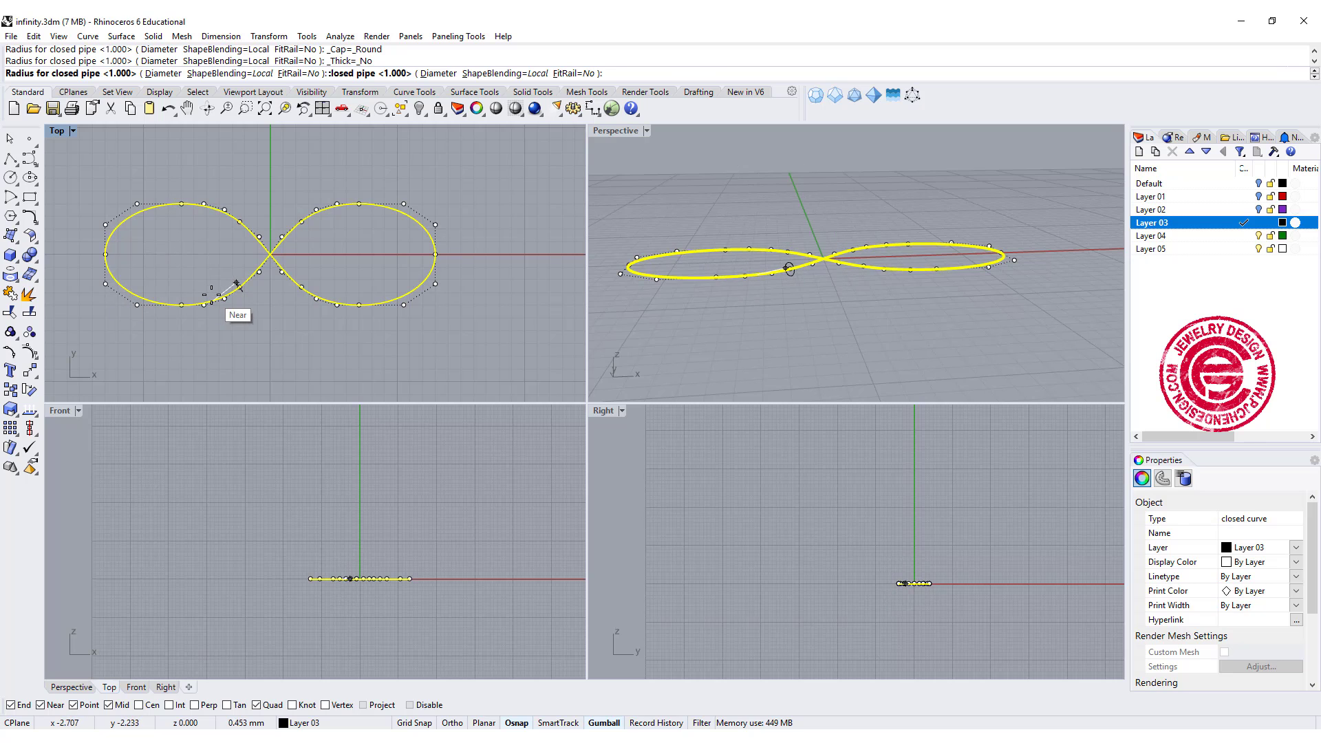
pyautogui.click(231, 307)
pyautogui.press('Return')
pyautogui.click(894, 194)
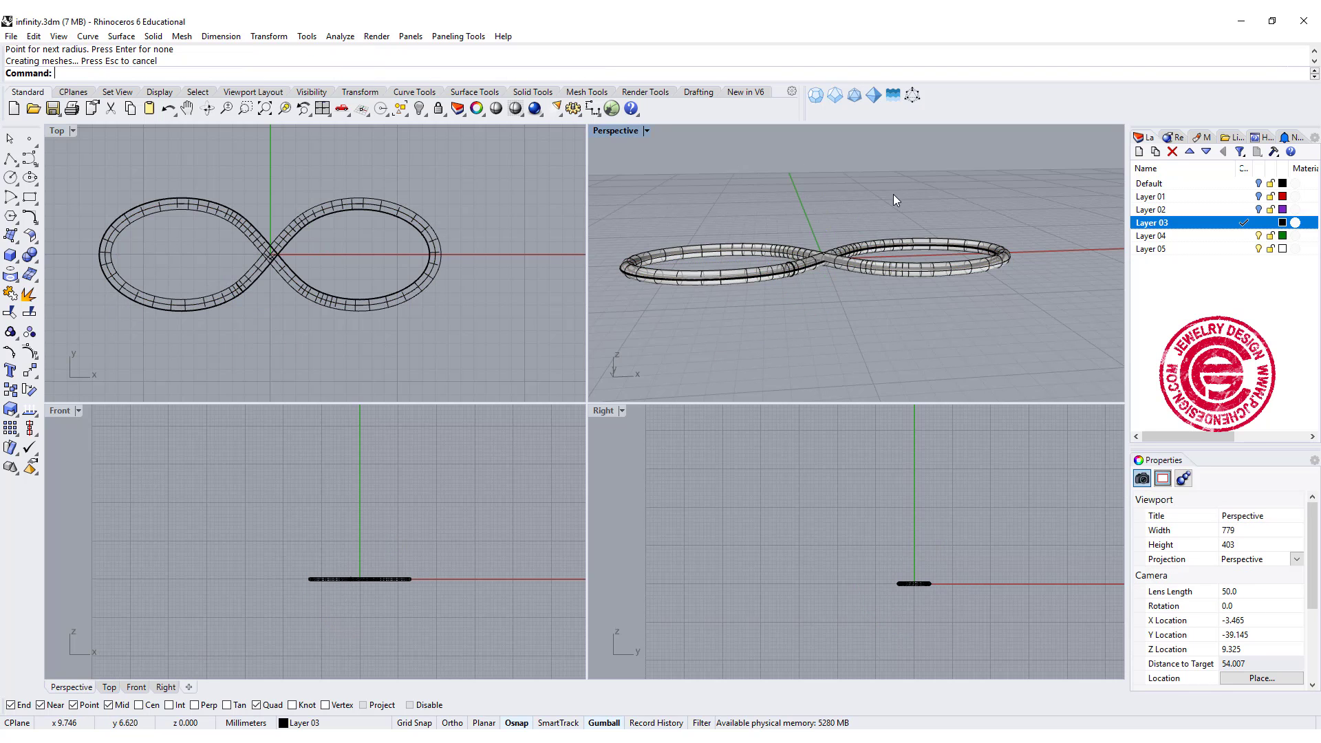
pyautogui.moveTo(894, 194); pyautogui.dragTo(827, 204, button='right')
pyautogui.scroll(5, 788, 319)
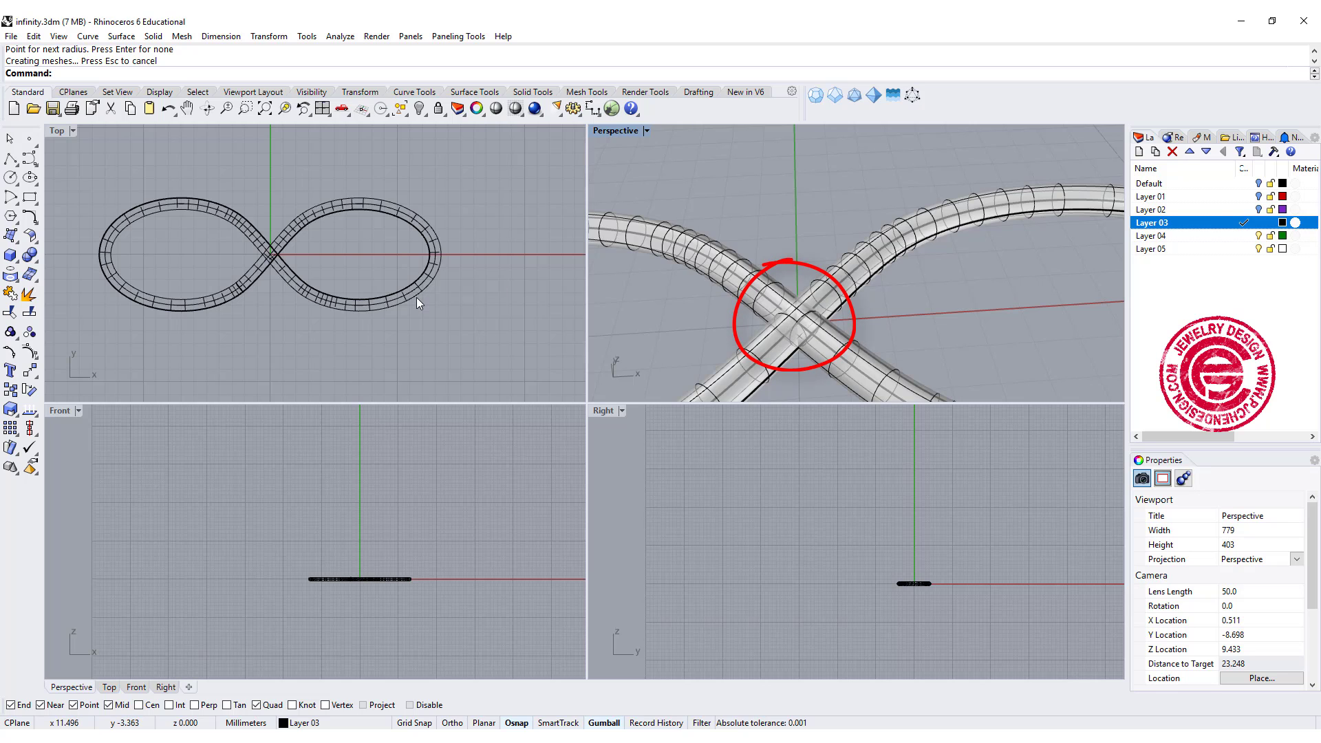
pyautogui.hotkey('ctrl', 'z')
pyautogui.scroll(-5, 789, 270)
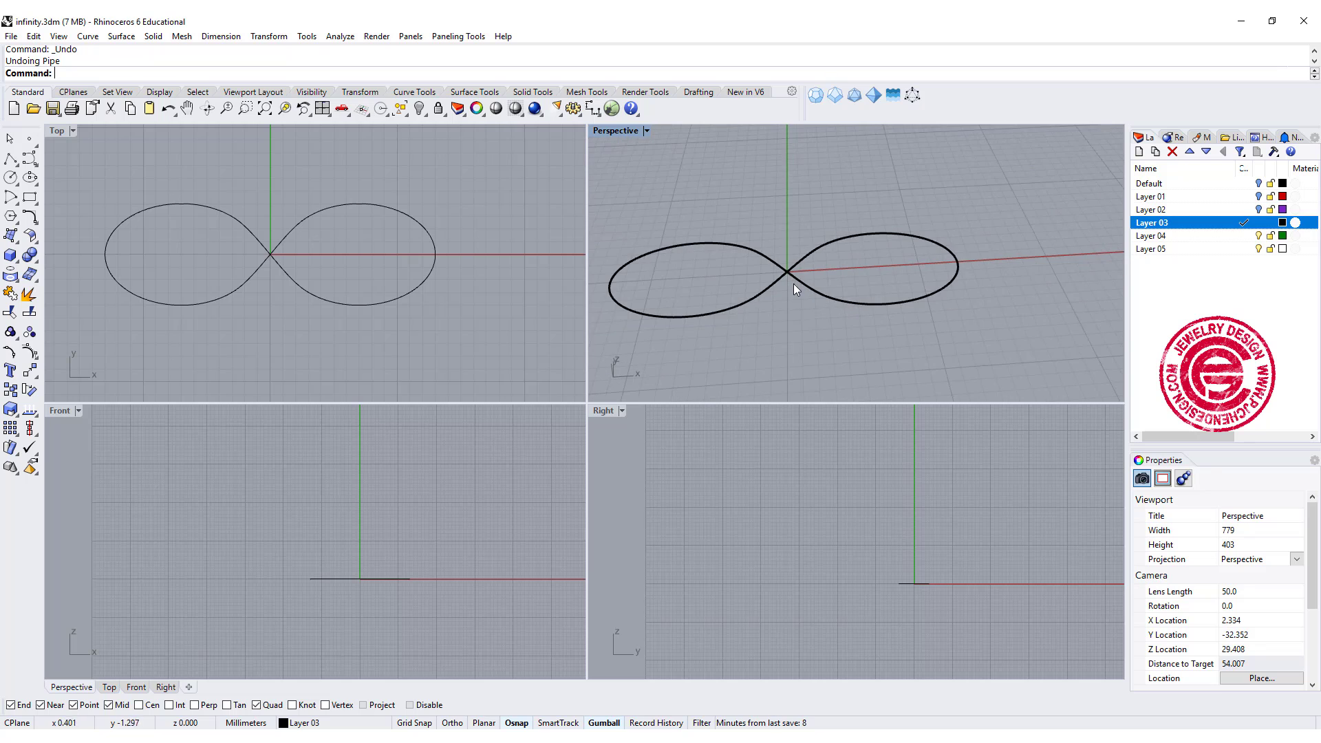
# Step: Split the infinity curve into two halves at its leftmost and rightmost points
pyautogui.click(794, 283)
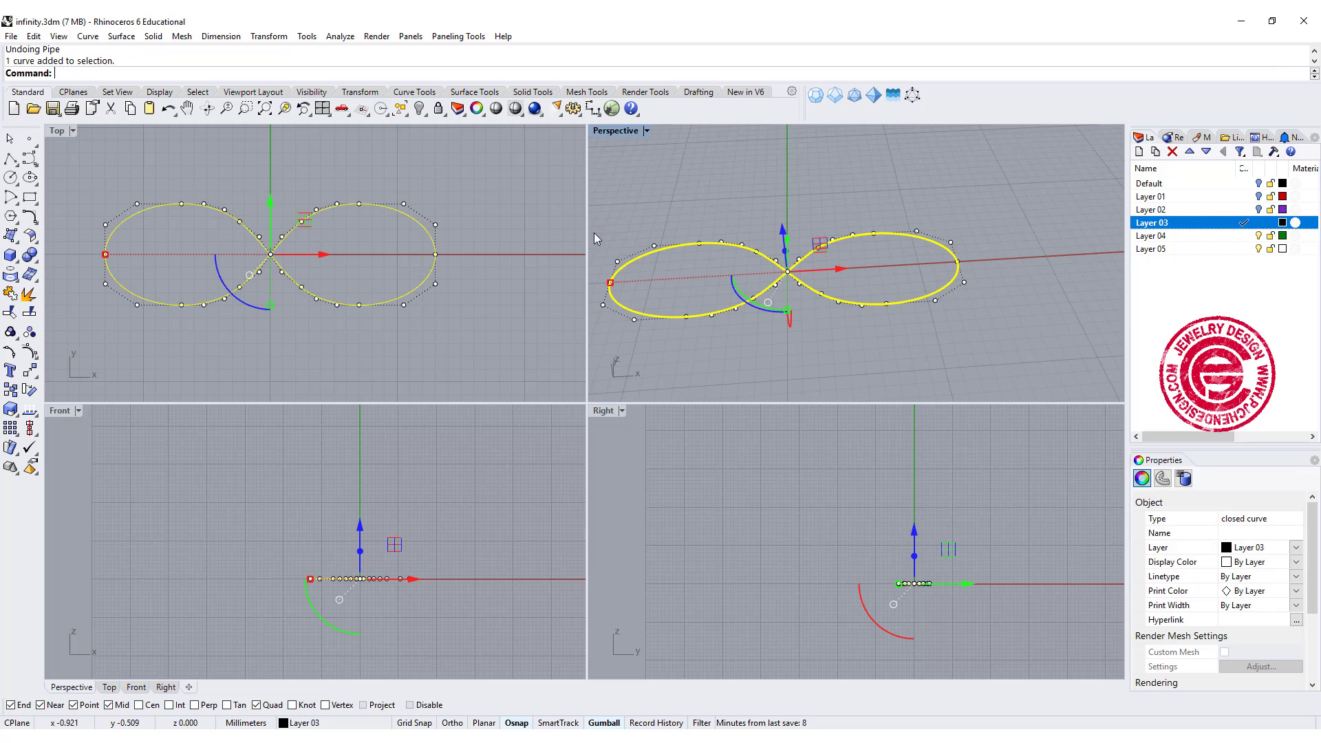
pyautogui.click(29, 313)
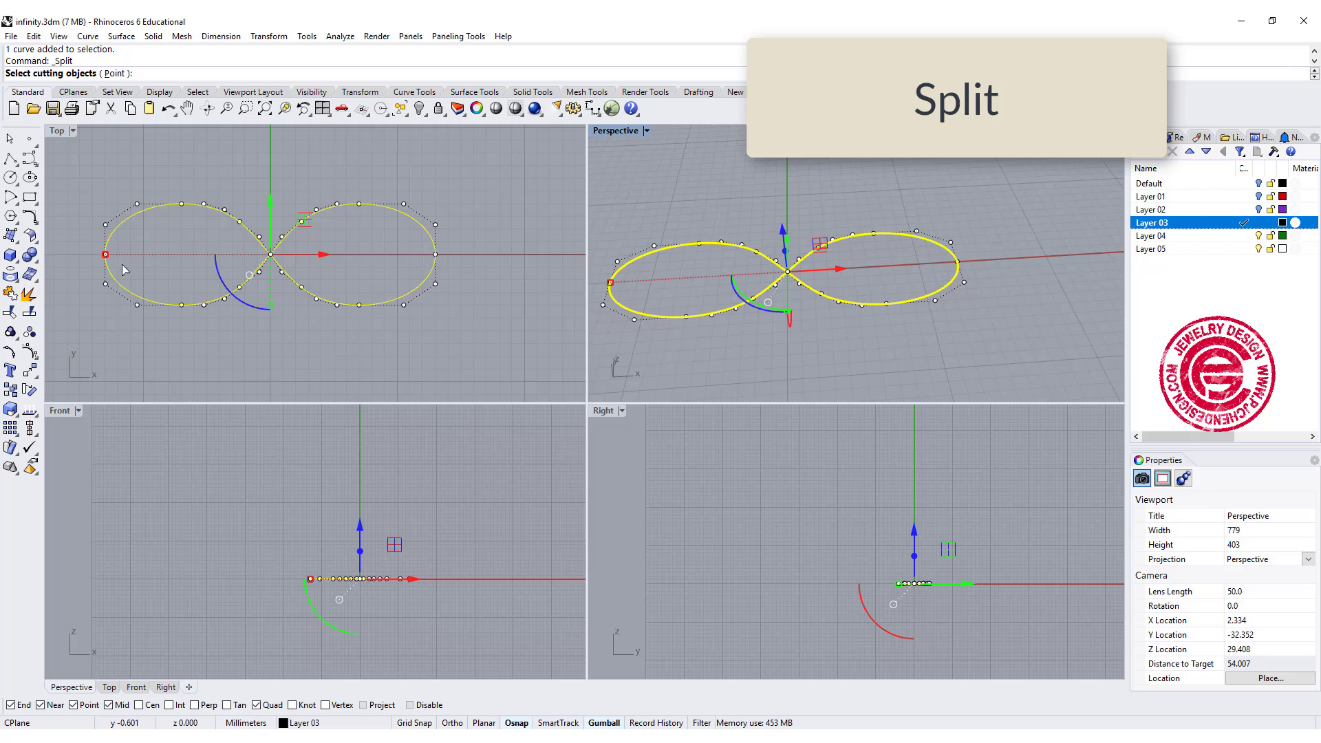
pyautogui.click(115, 73)
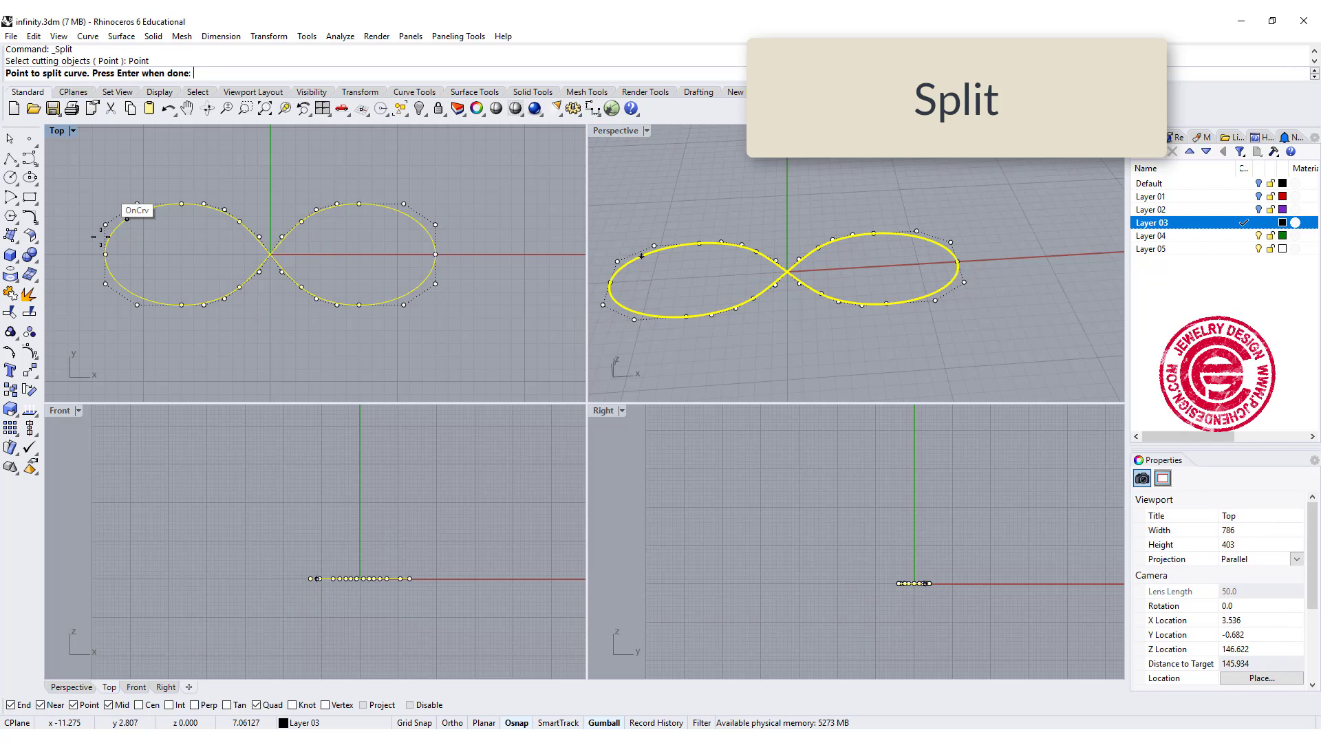
pyautogui.click(105, 254)
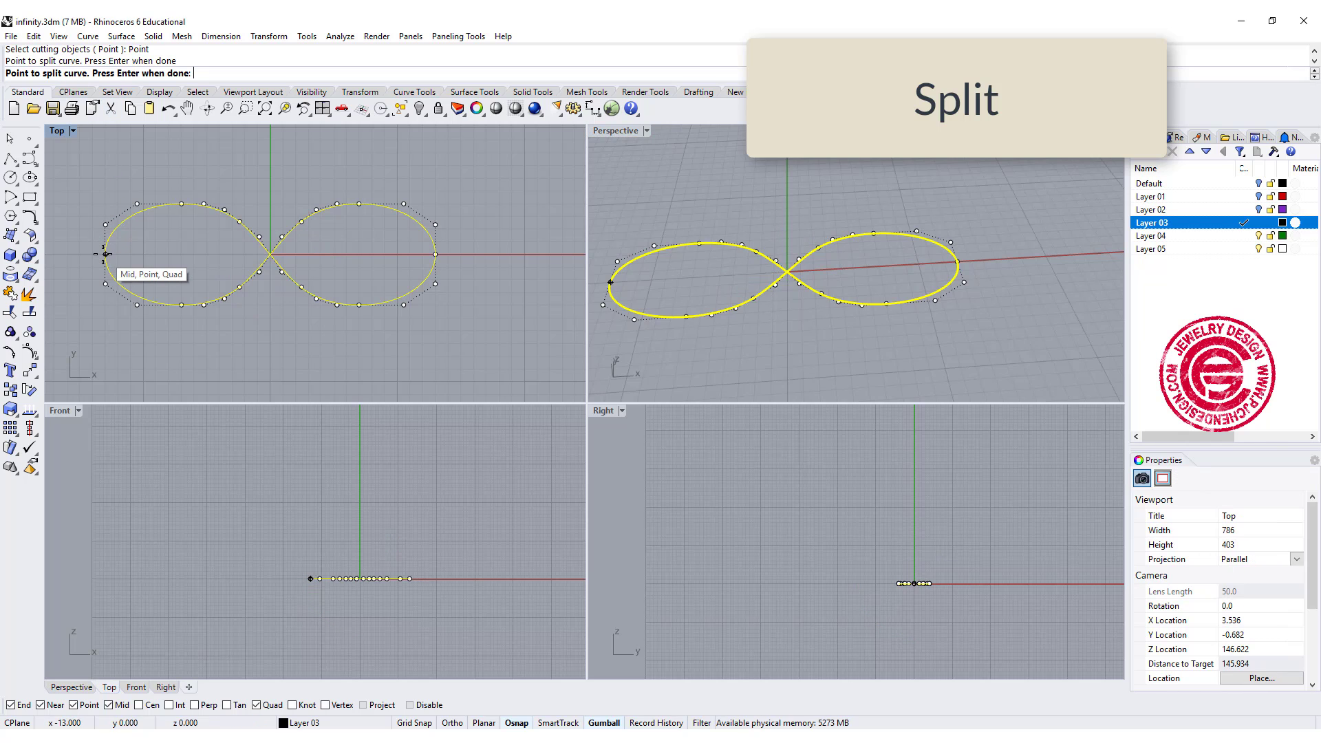
pyautogui.click(436, 254)
pyautogui.press('Return')
pyautogui.click(452, 315)
# Step: Raise one half's two control points near the crossing upward along Z
pyautogui.click(356, 300)
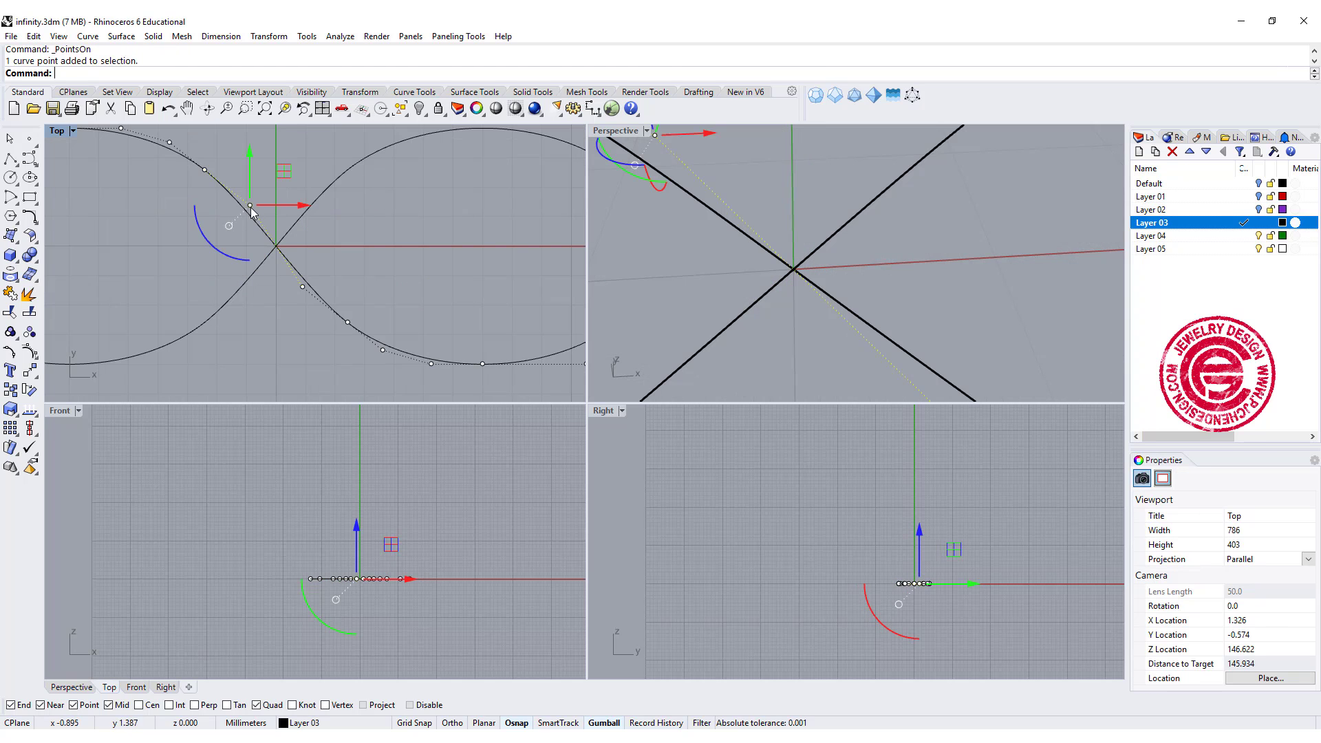
pyautogui.keyDown('shift'); pyautogui.click(302, 287); pyautogui.keyUp('shift')
pyautogui.moveTo(361, 525); pyautogui.dragTo(365, 481)
pyautogui.click(502, 487)
pyautogui.scroll(-8, 811, 256)
pyautogui.scroll(-5, 811, 255)
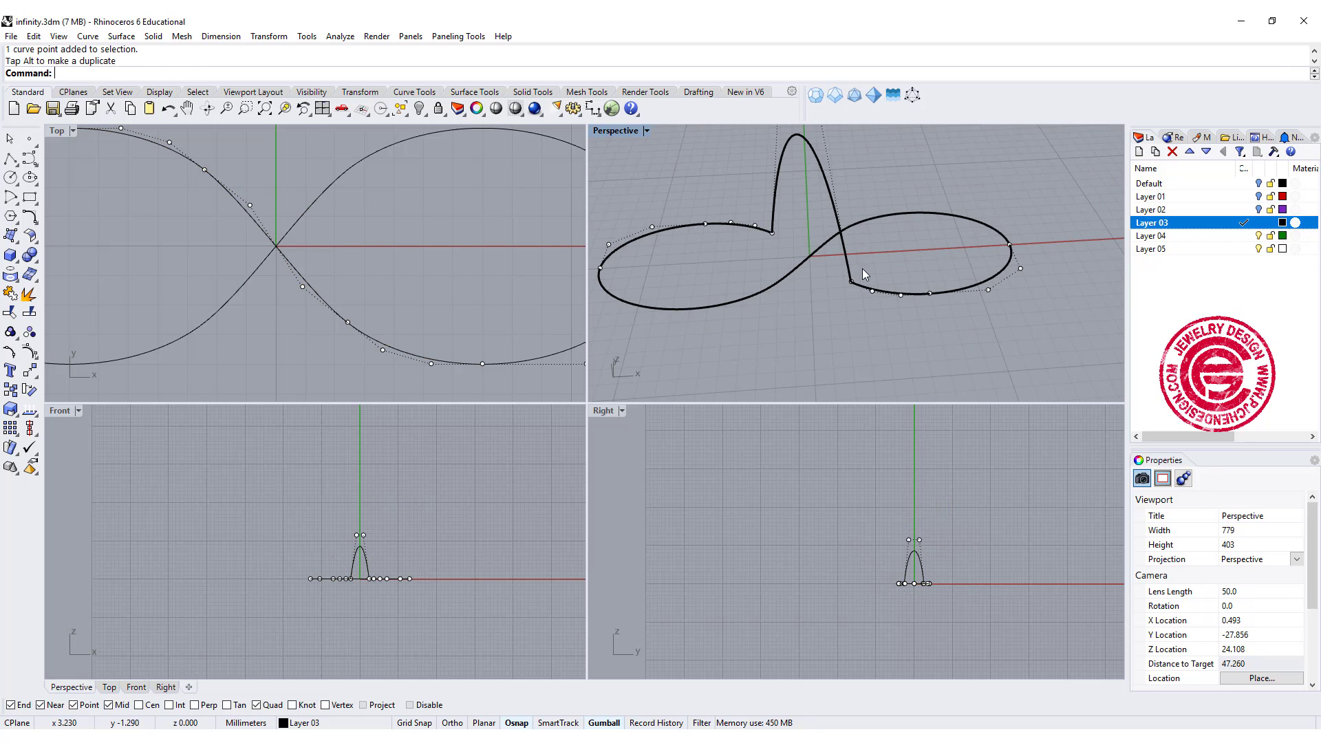
pyautogui.moveTo(862, 268); pyautogui.dragTo(809, 238, button='right')
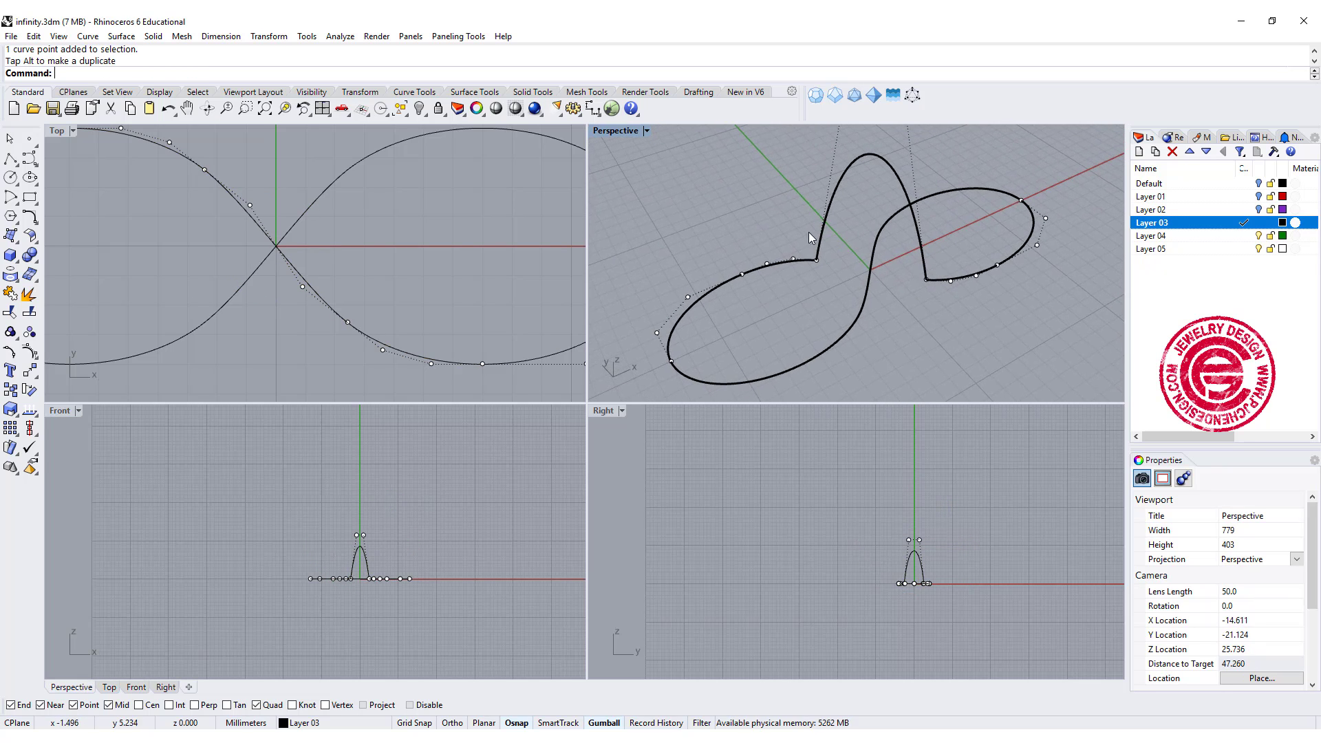
pyautogui.doubleClick(610, 131)
pyautogui.moveTo(642, 315); pyautogui.dragTo(590, 333, button='right')
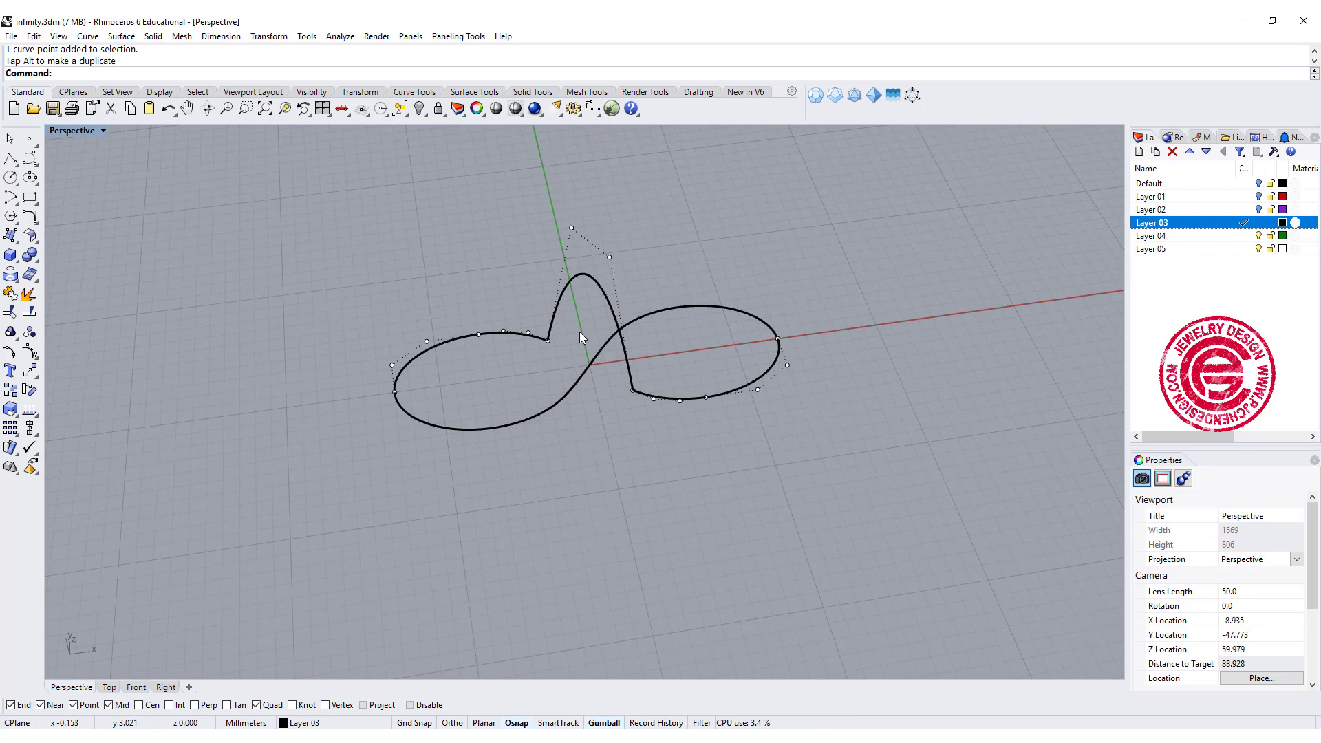
# Step: Undo the lift and preview both halves rebuilt with 8 points at degree 3
pyautogui.hotkey('ctrl', 'z')
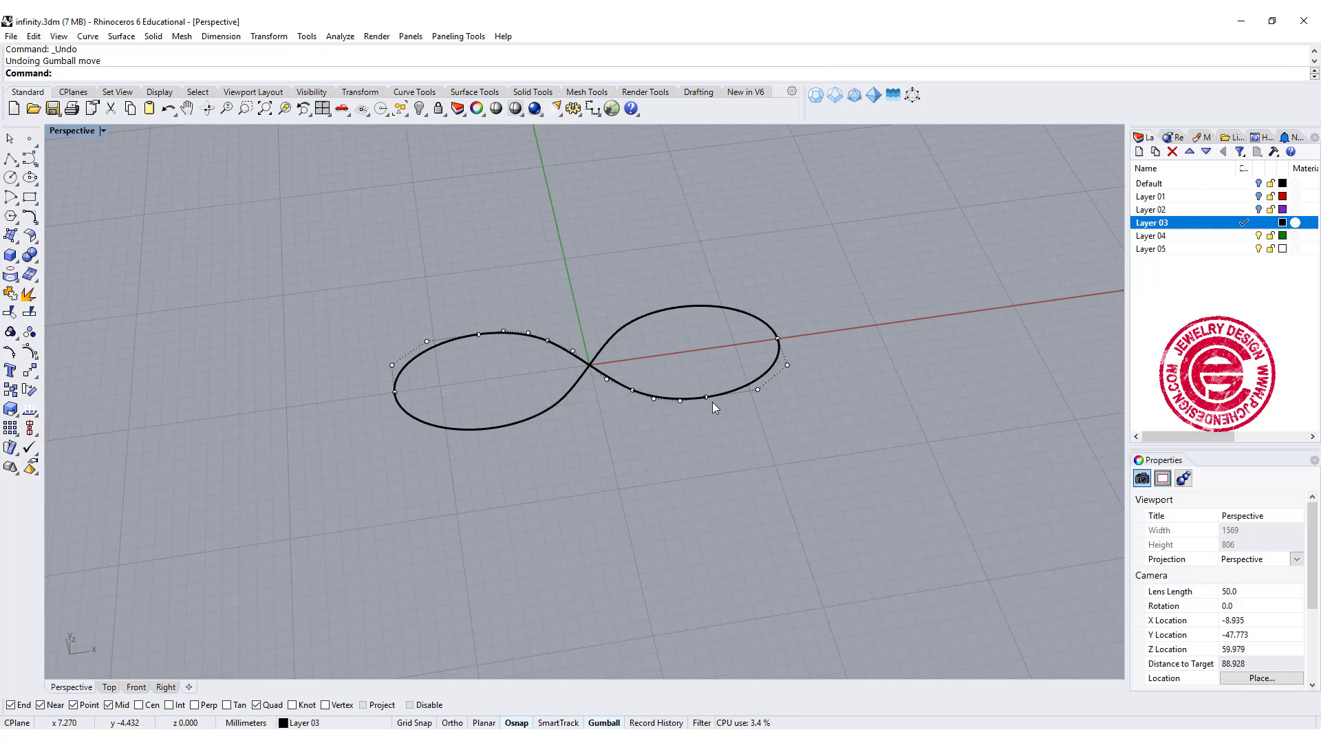
pyautogui.click(733, 391)
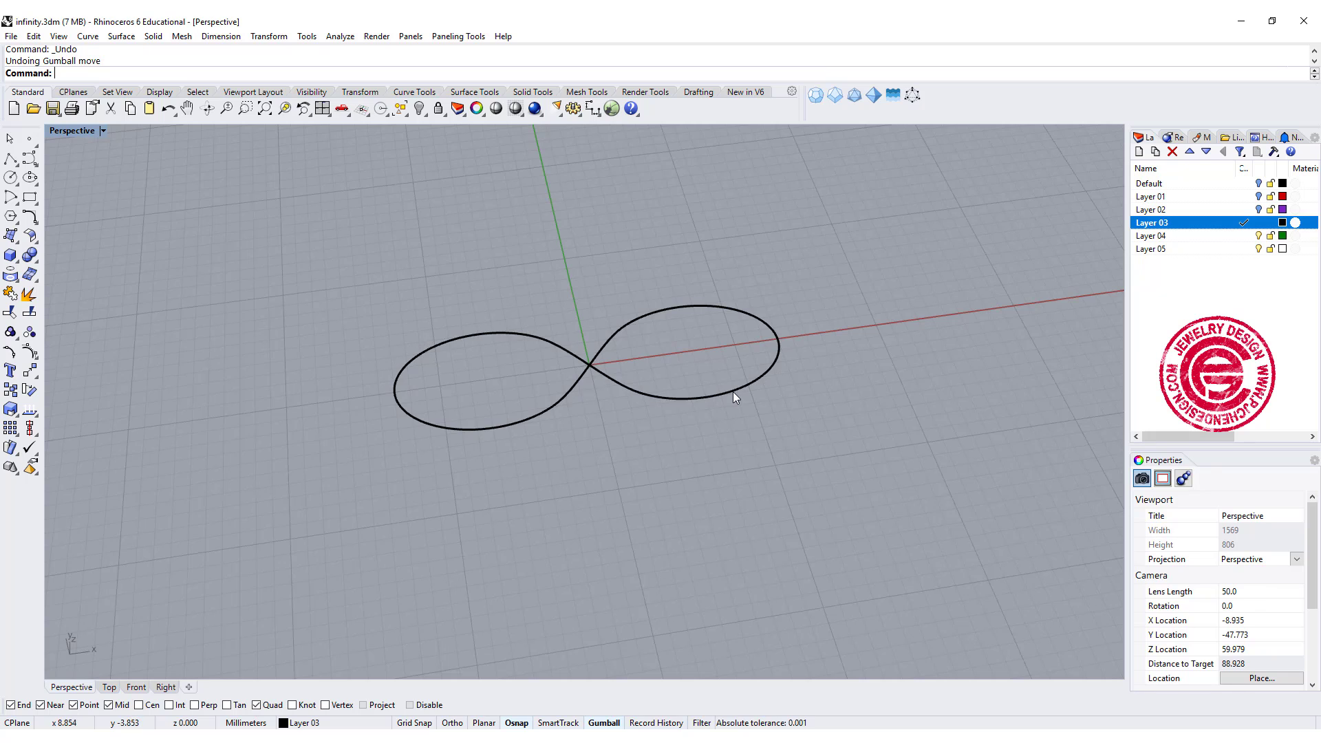
pyautogui.keyDown('shift'); pyautogui.click(740, 311); pyautogui.keyUp('shift')
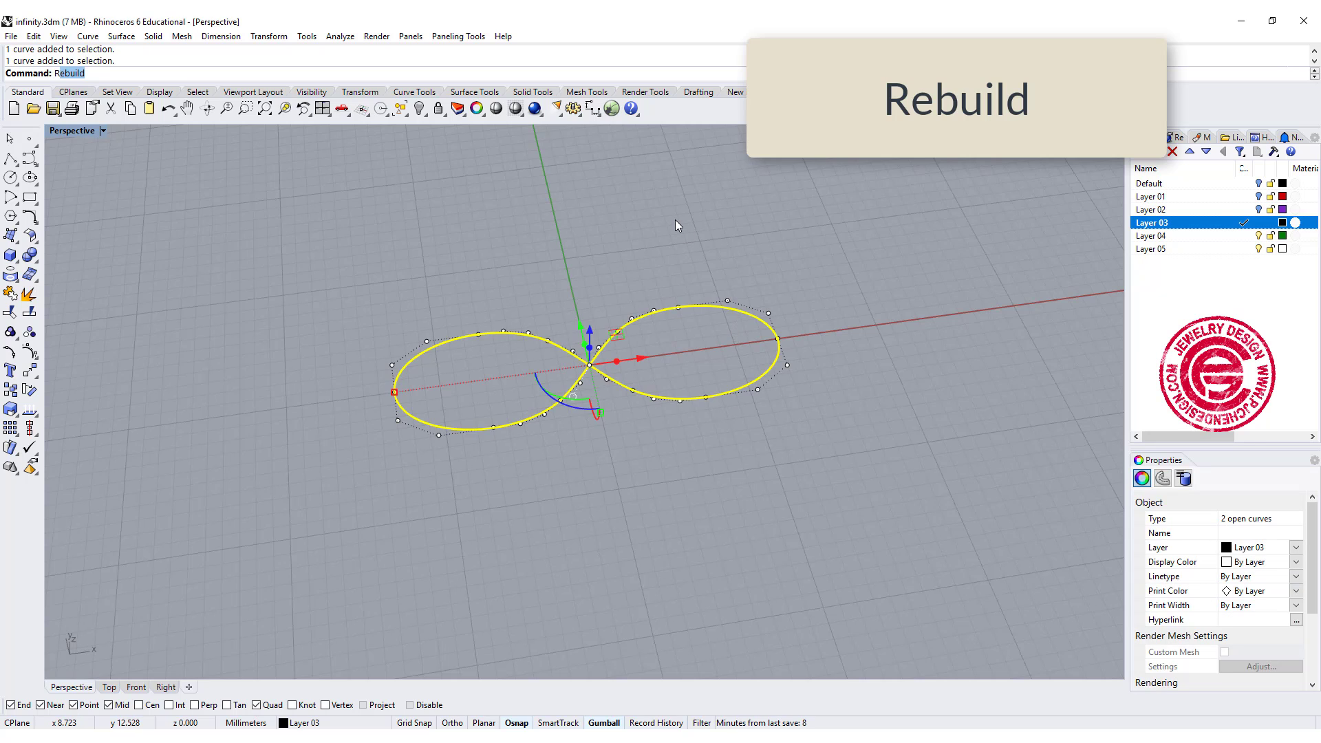
pyautogui.press('Return')
pyautogui.moveTo(707, 267); pyautogui.dragTo(634, 362, button='right')
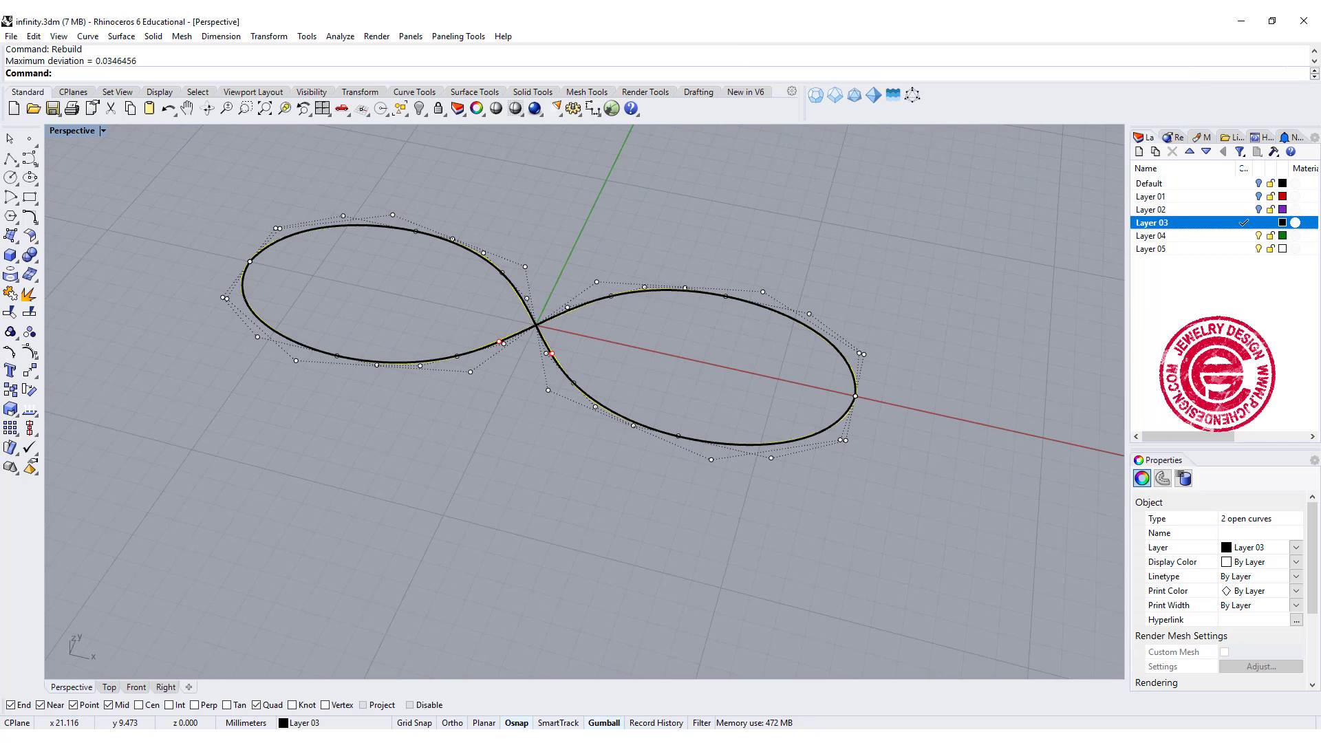
pyautogui.press('Return')
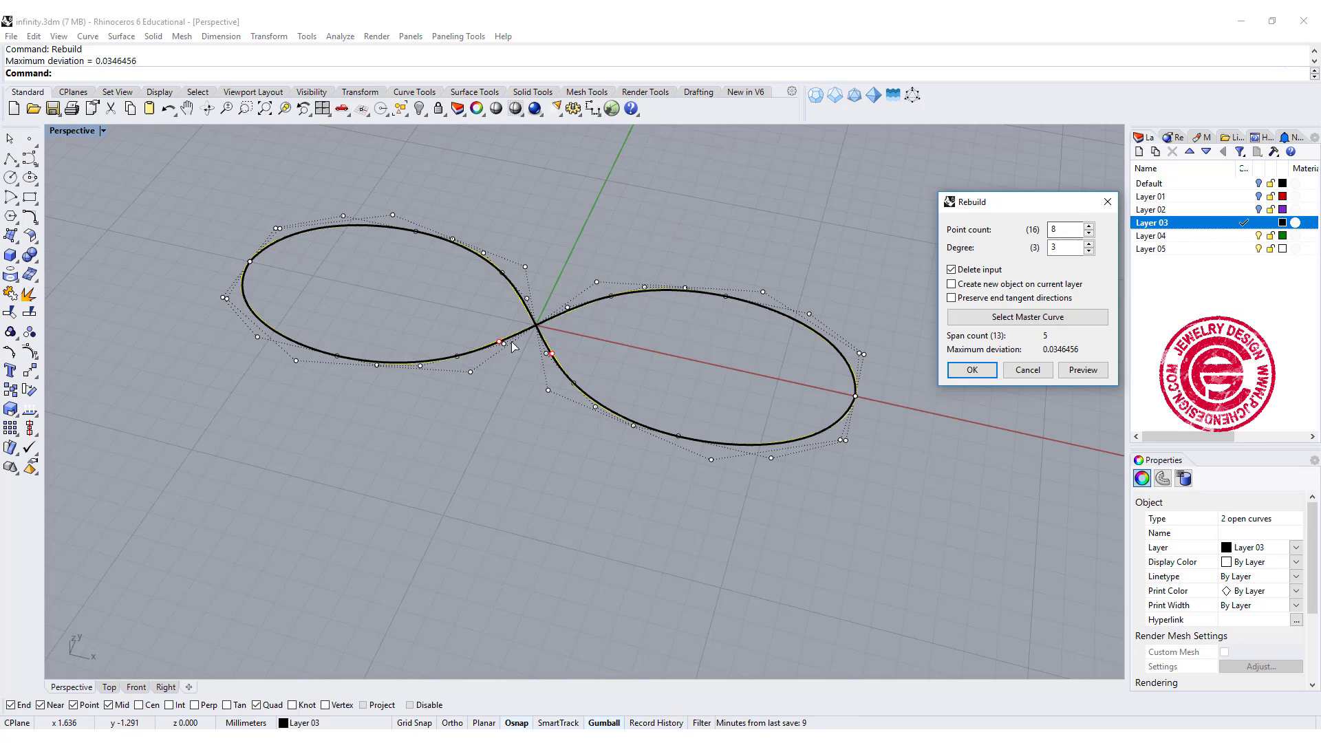
pyautogui.click(1082, 371)
# Step: Accept the 8-point, degree-3 rebuild and select one infinity half
pyautogui.click(972, 370)
pyautogui.click(649, 402)
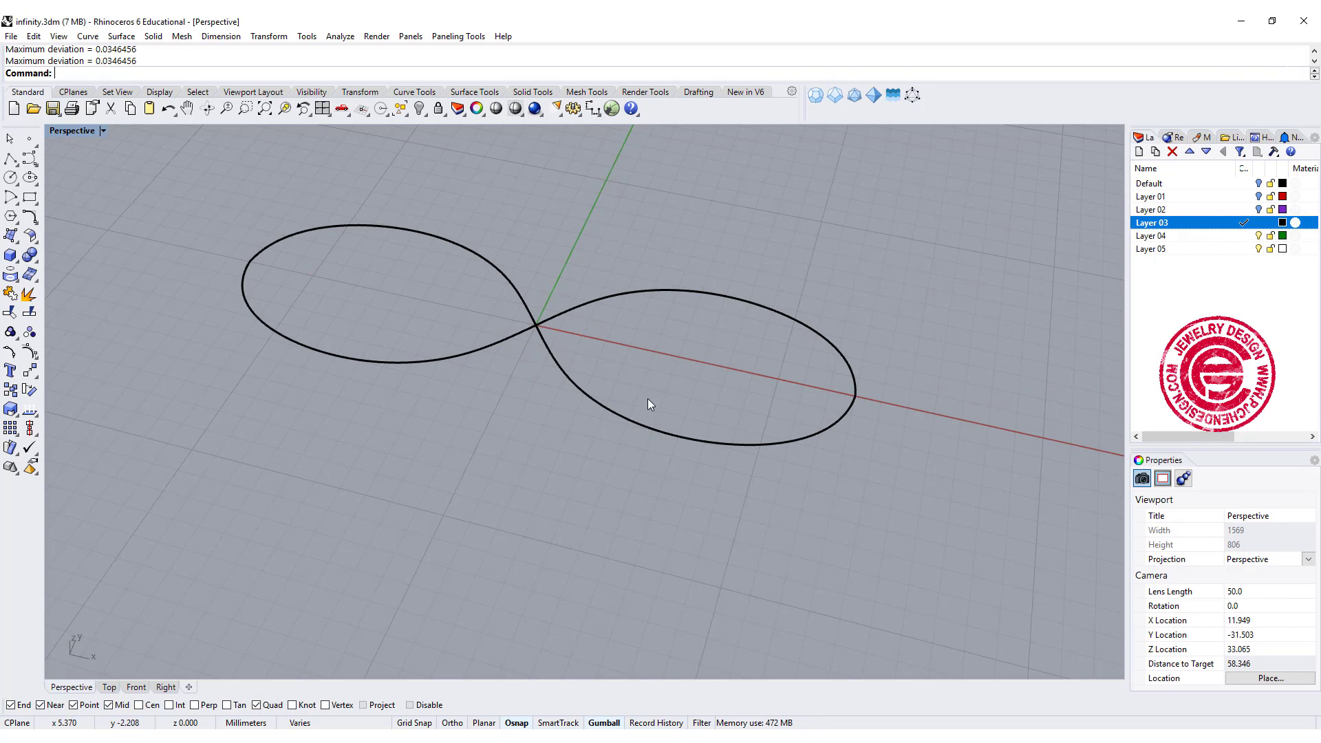
pyautogui.click(630, 423)
pyautogui.moveTo(588, 439); pyautogui.dragTo(553, 432, button='right')
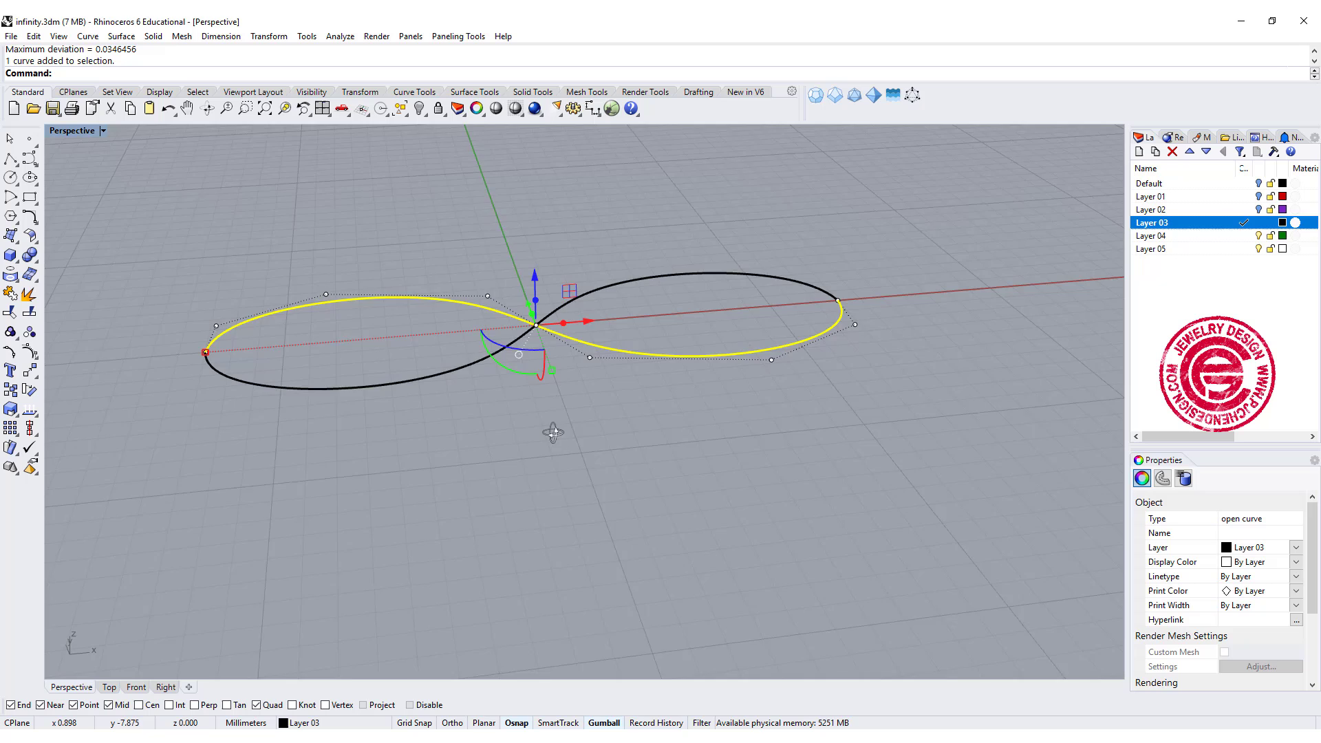
pyautogui.scroll(4, 676, 395)
# Step: Lift its two control points near the crossing slightly upward into a low arch
pyautogui.click(675, 396)
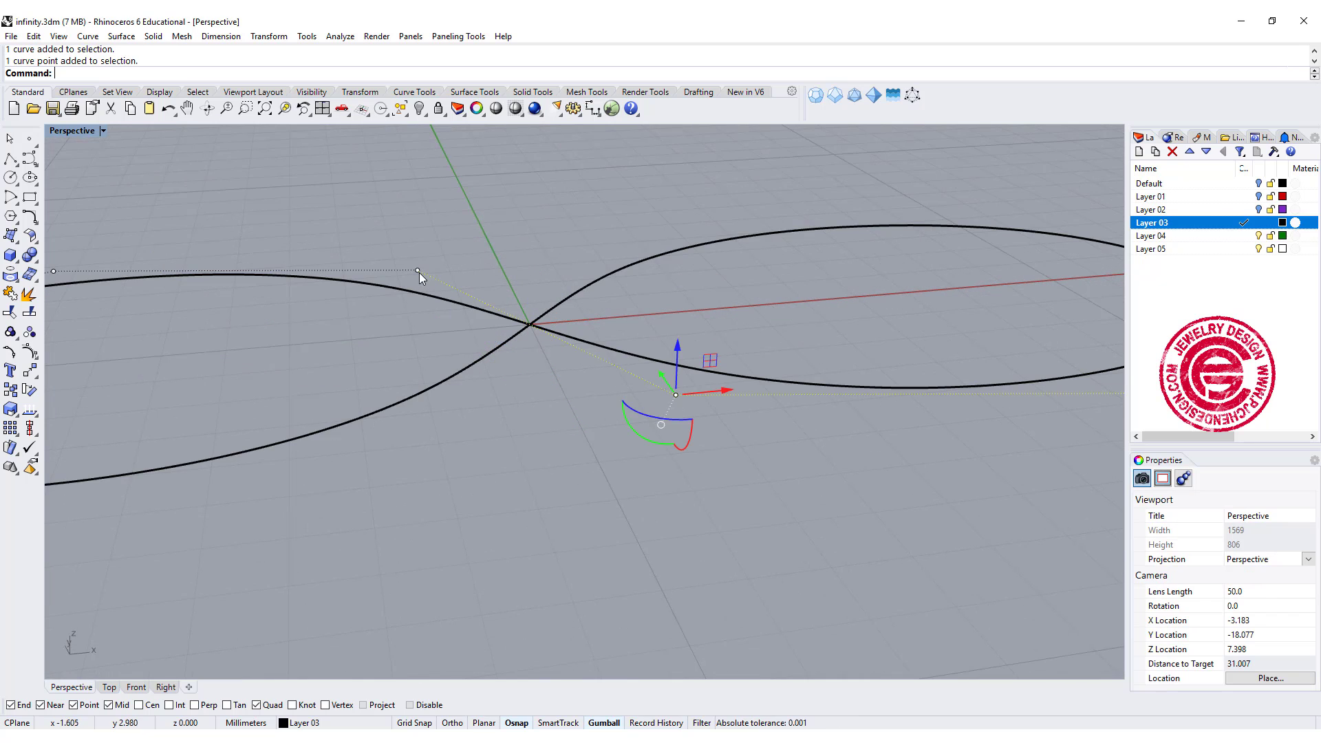
pyautogui.keyDown('shift'); pyautogui.click(418, 271); pyautogui.keyUp('shift')
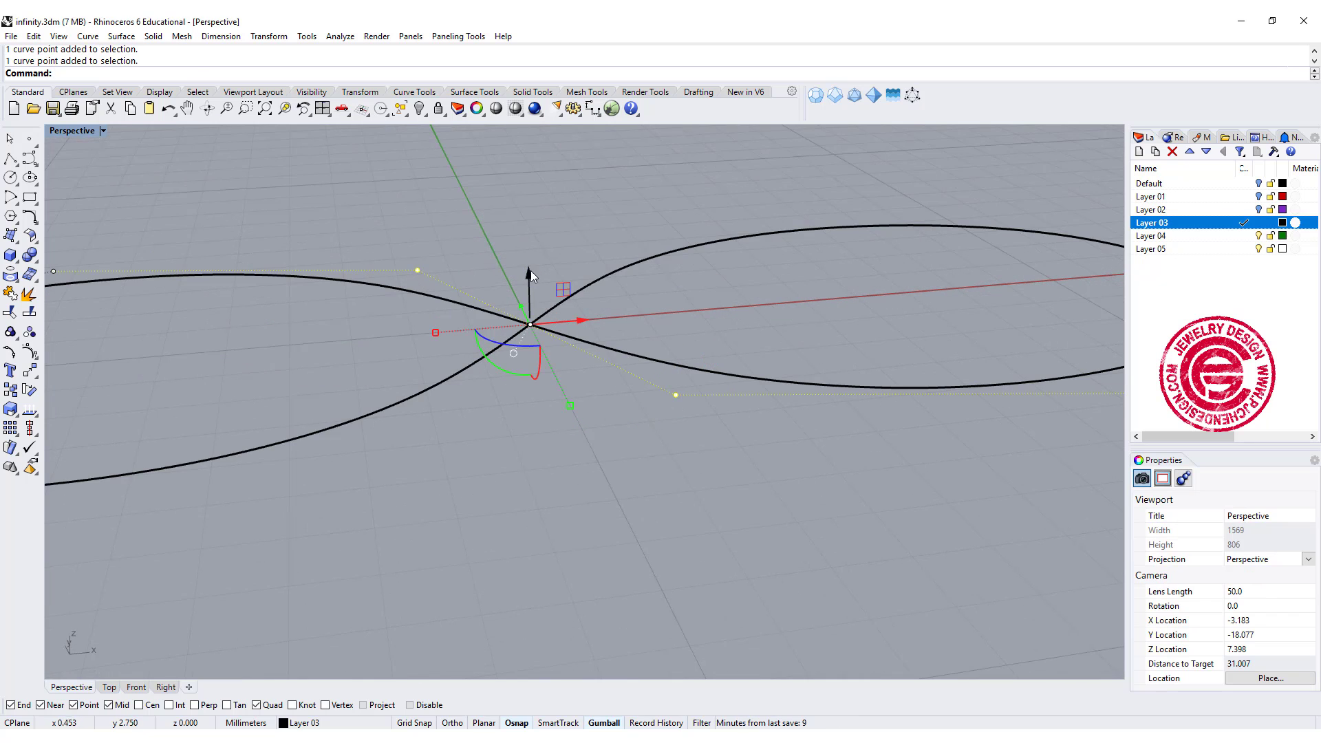
pyautogui.moveTo(531, 270); pyautogui.dragTo(537, 220)
pyautogui.scroll(-6, 641, 385)
pyautogui.moveTo(636, 382); pyautogui.dragTo(740, 426, button='right')
# Step: Draw a small rounded-corner rectangle profile centred on the curve's right end point
pyautogui.press('Escape')
pyautogui.moveTo(734, 375); pyautogui.dragTo(509, 352, button='right')
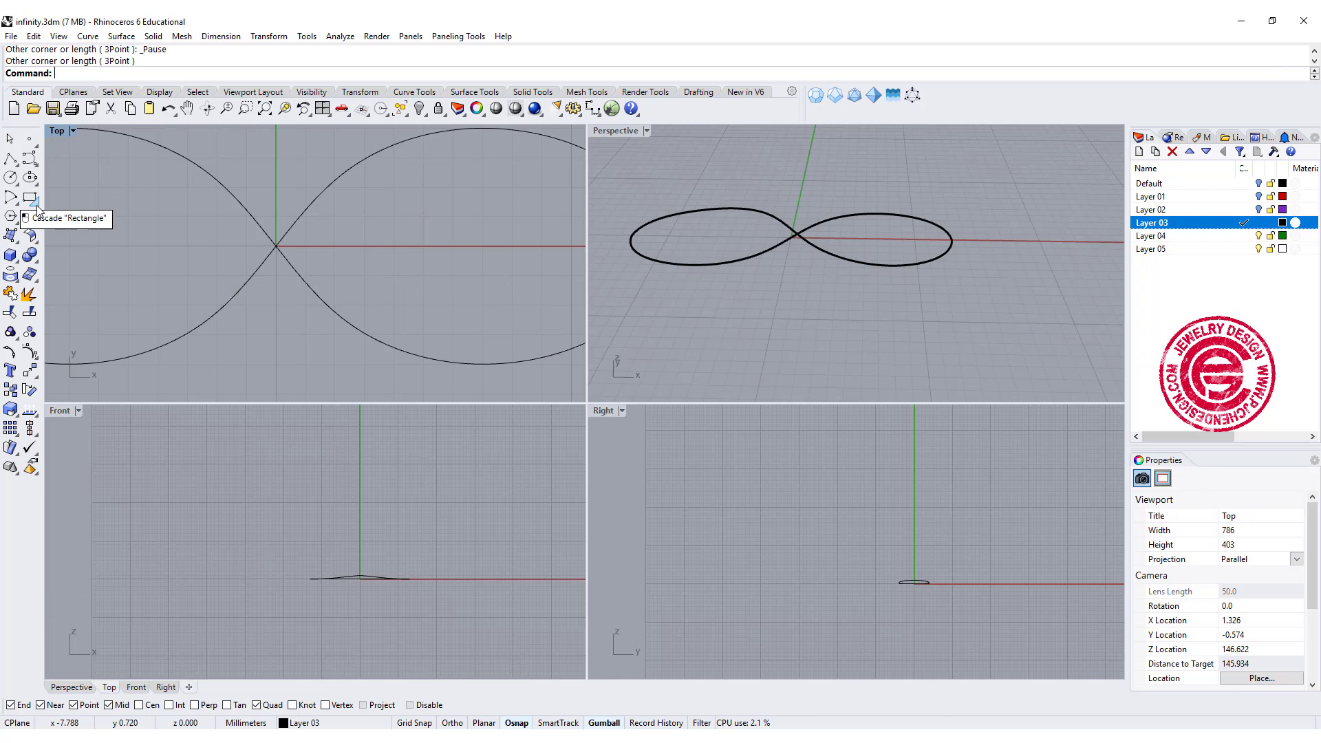
pyautogui.click(36, 206)
pyautogui.click(127, 204)
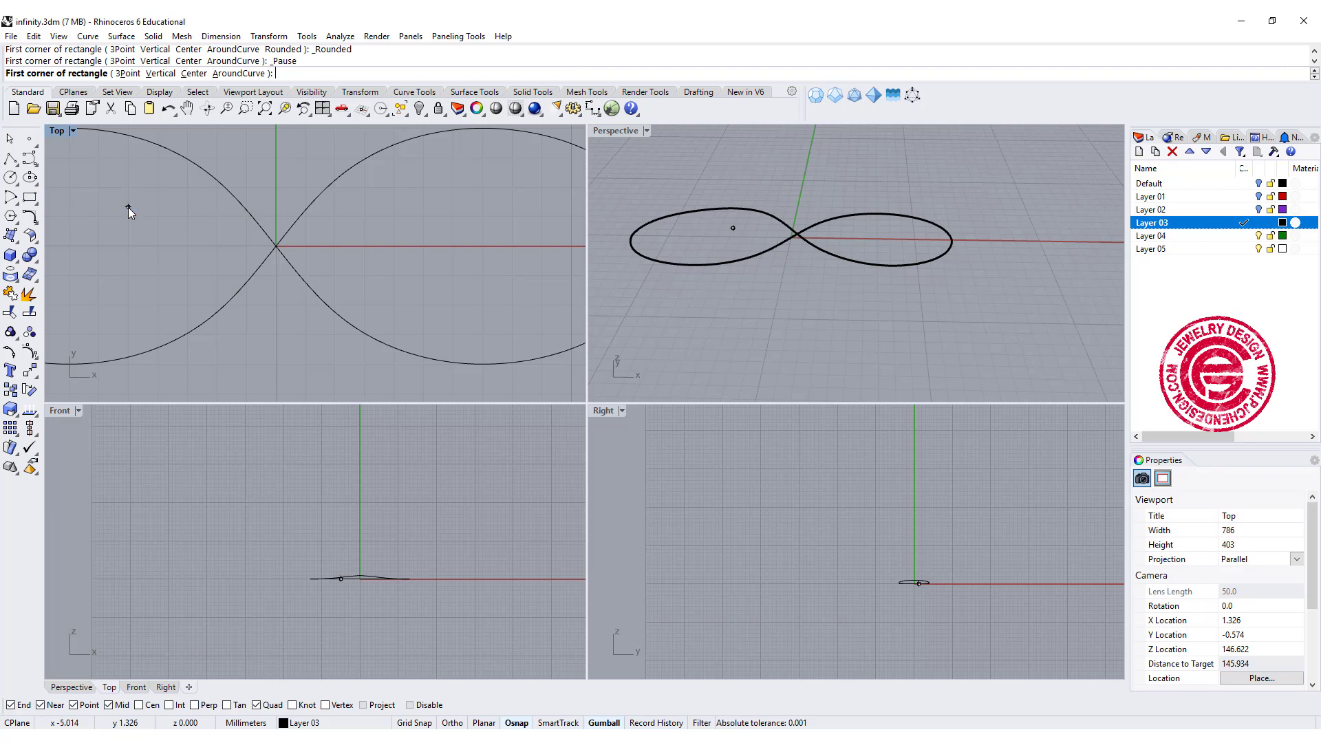
pyautogui.click(195, 78)
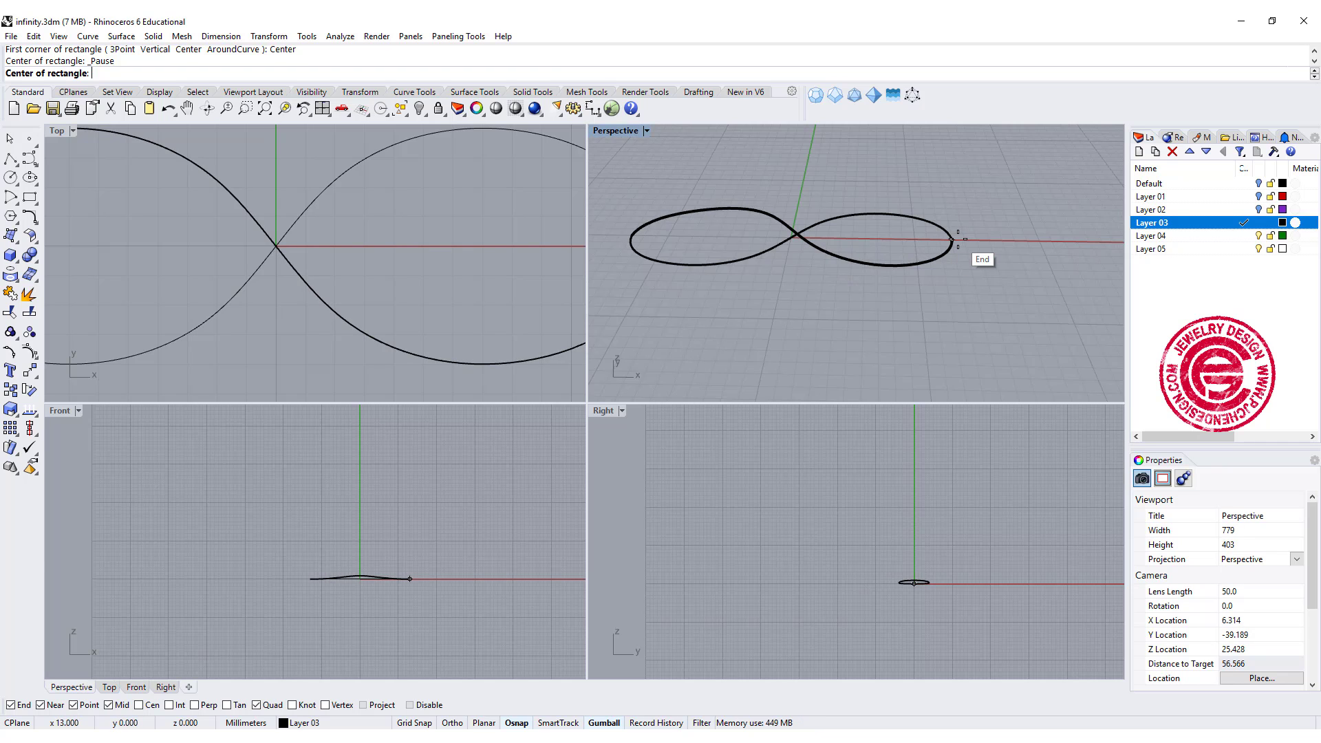
pyautogui.scroll(6, 447, 578)
pyautogui.click(375, 582)
pyautogui.scroll(10, 379, 604)
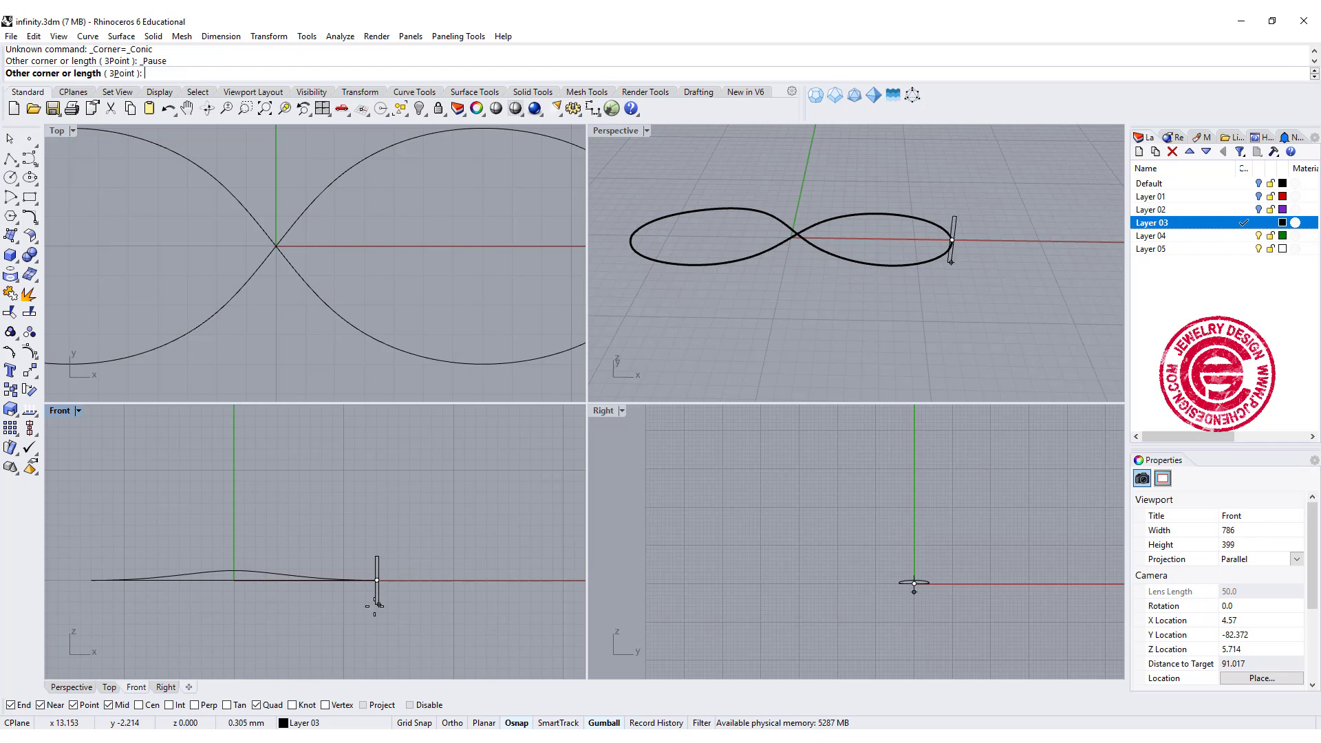
pyautogui.scroll(2, 379, 605)
pyautogui.scroll(2, 393, 582)
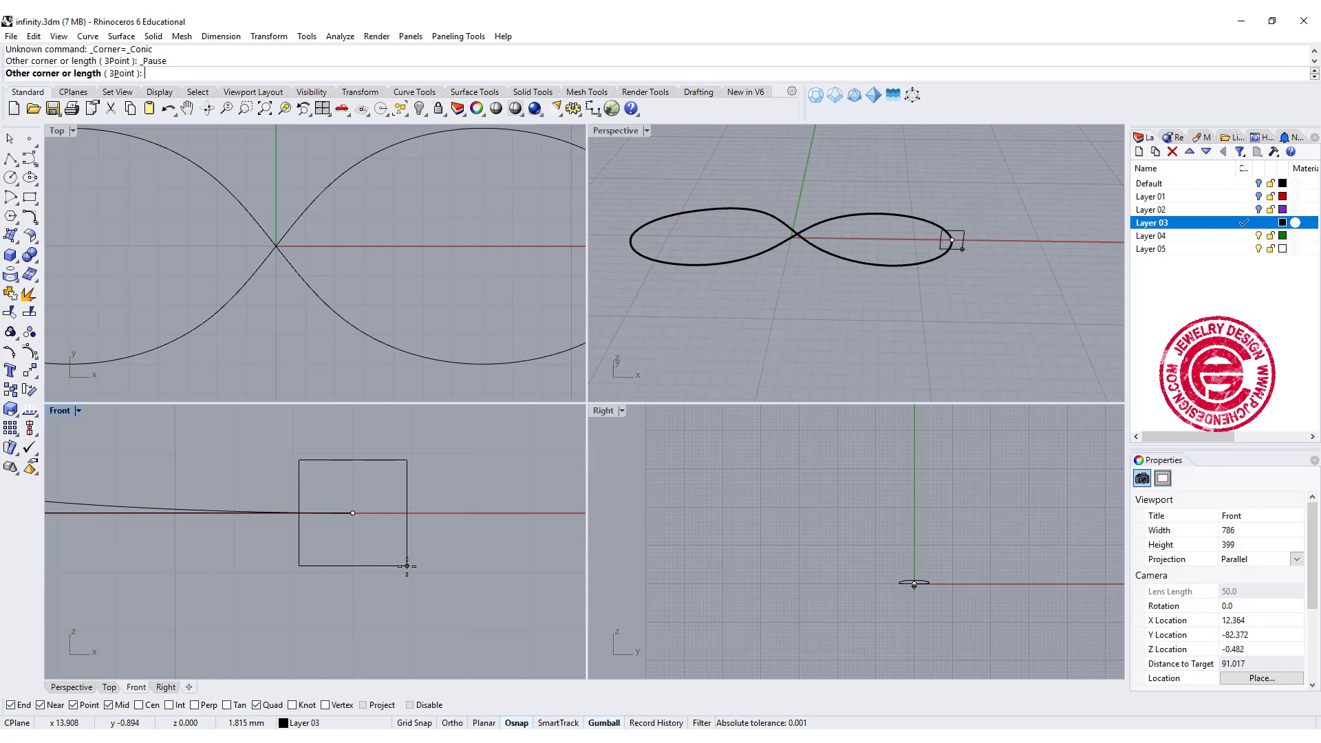
pyautogui.click(407, 566)
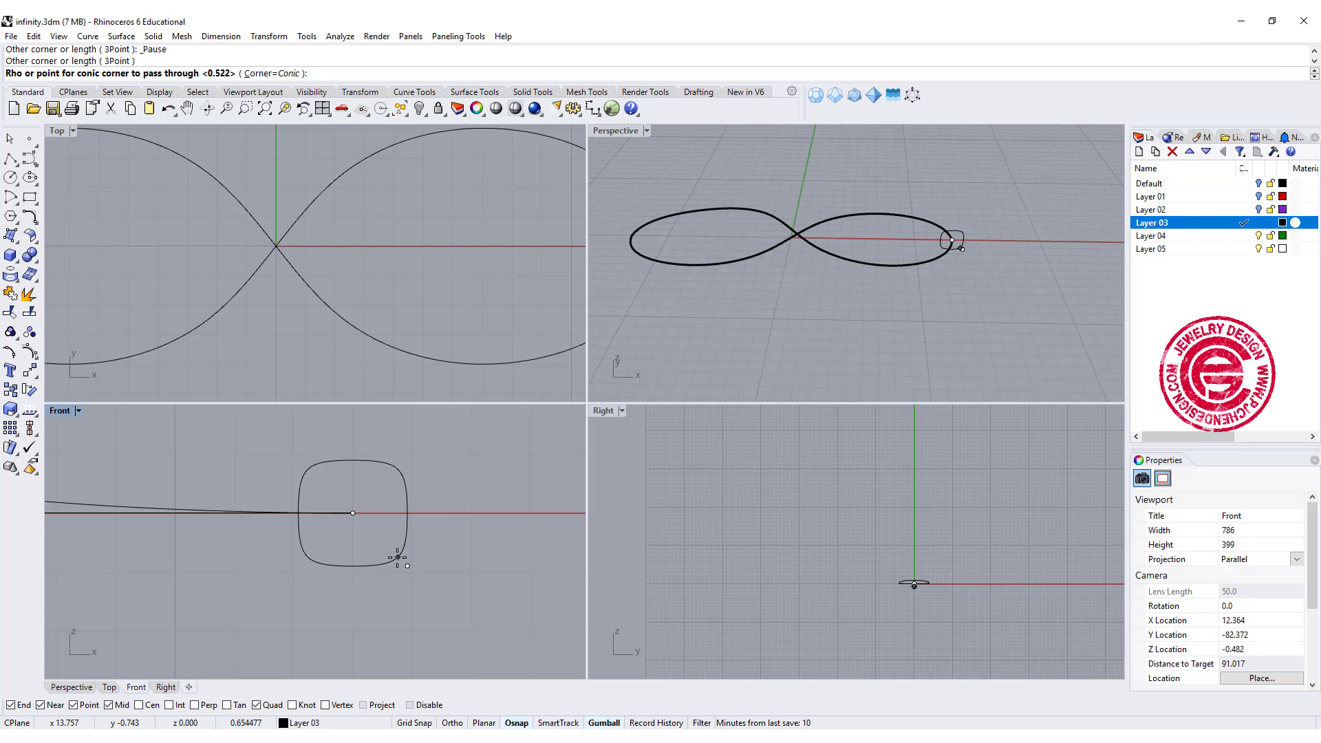
pyautogui.click(397, 557)
# Step: Mirror a copy of the profile through origin 0 to the curve's left end
pyautogui.moveTo(869, 258); pyautogui.dragTo(805, 226, button='right')
pyautogui.click(1053, 247)
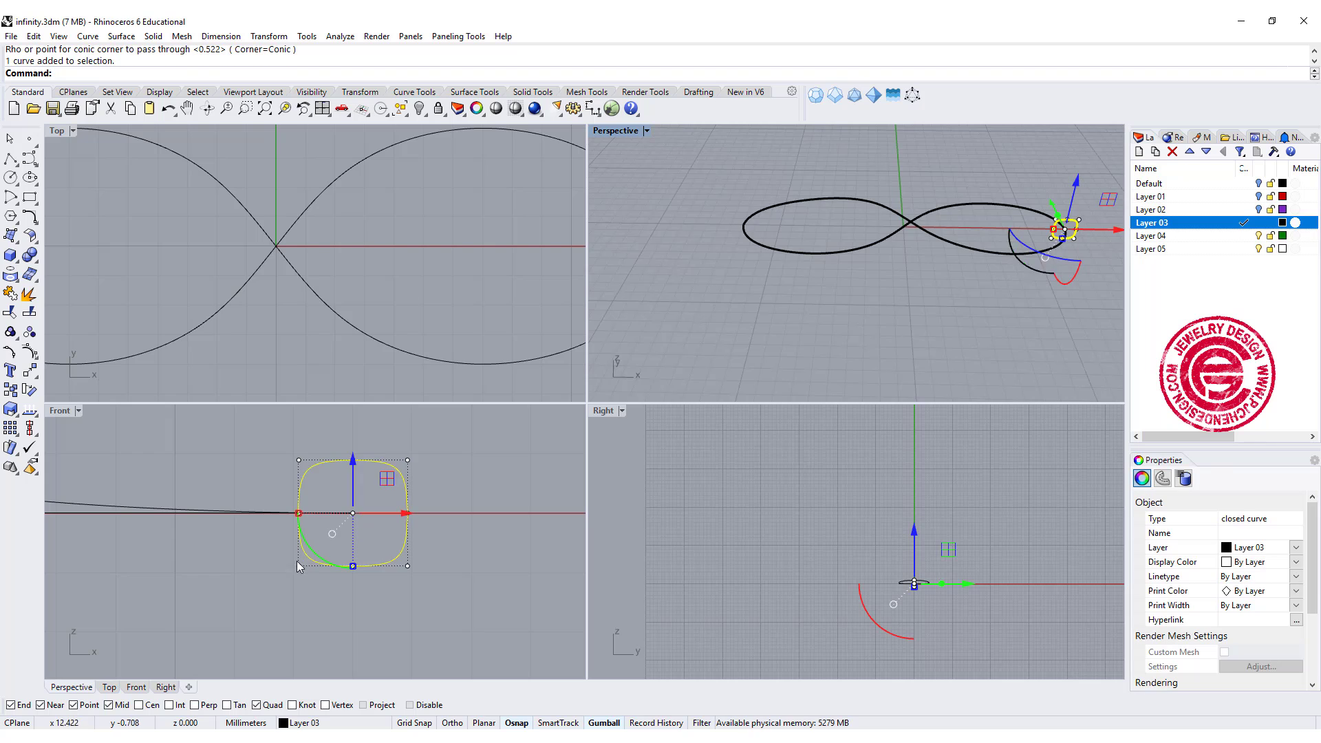
pyautogui.scroll(-10, 199, 588)
pyautogui.moveTo(184, 591); pyautogui.dragTo(289, 514, button='right')
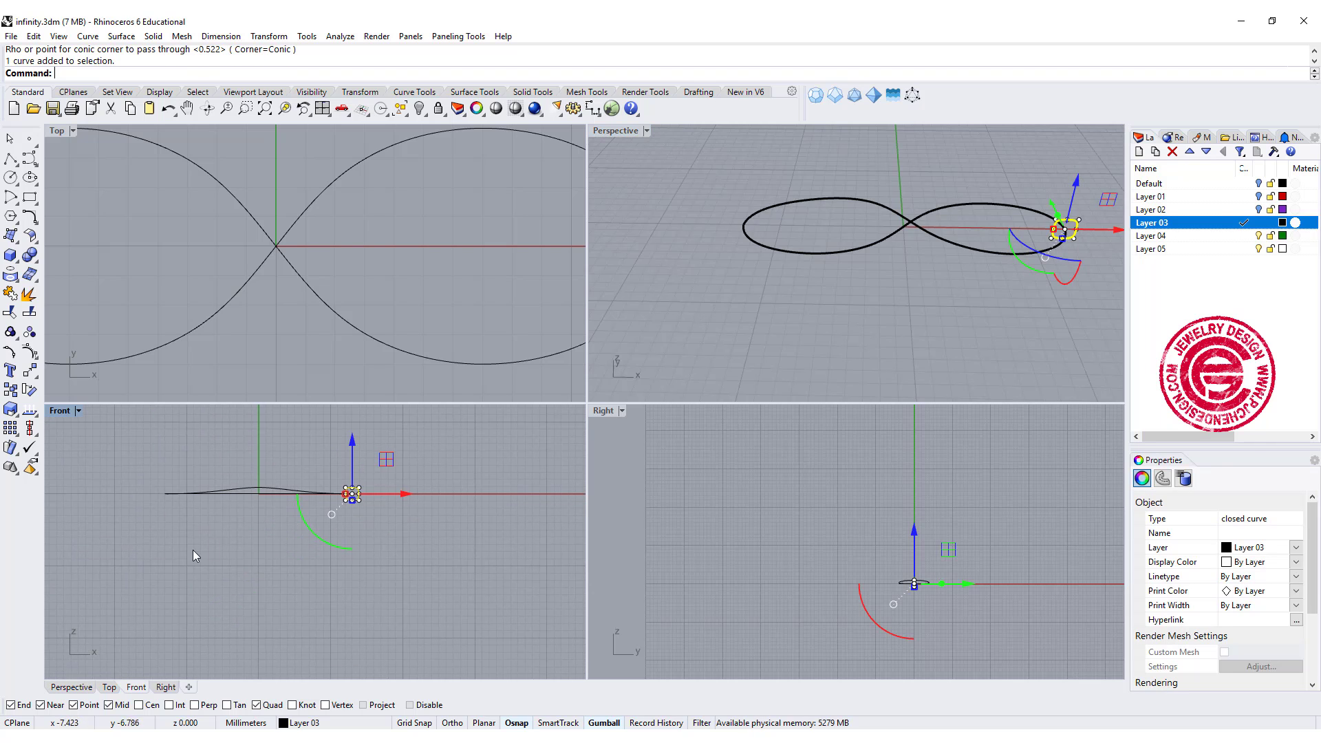
pyautogui.click(35, 377)
pyautogui.click(145, 378)
pyautogui.write('0')
pyautogui.press('Return')
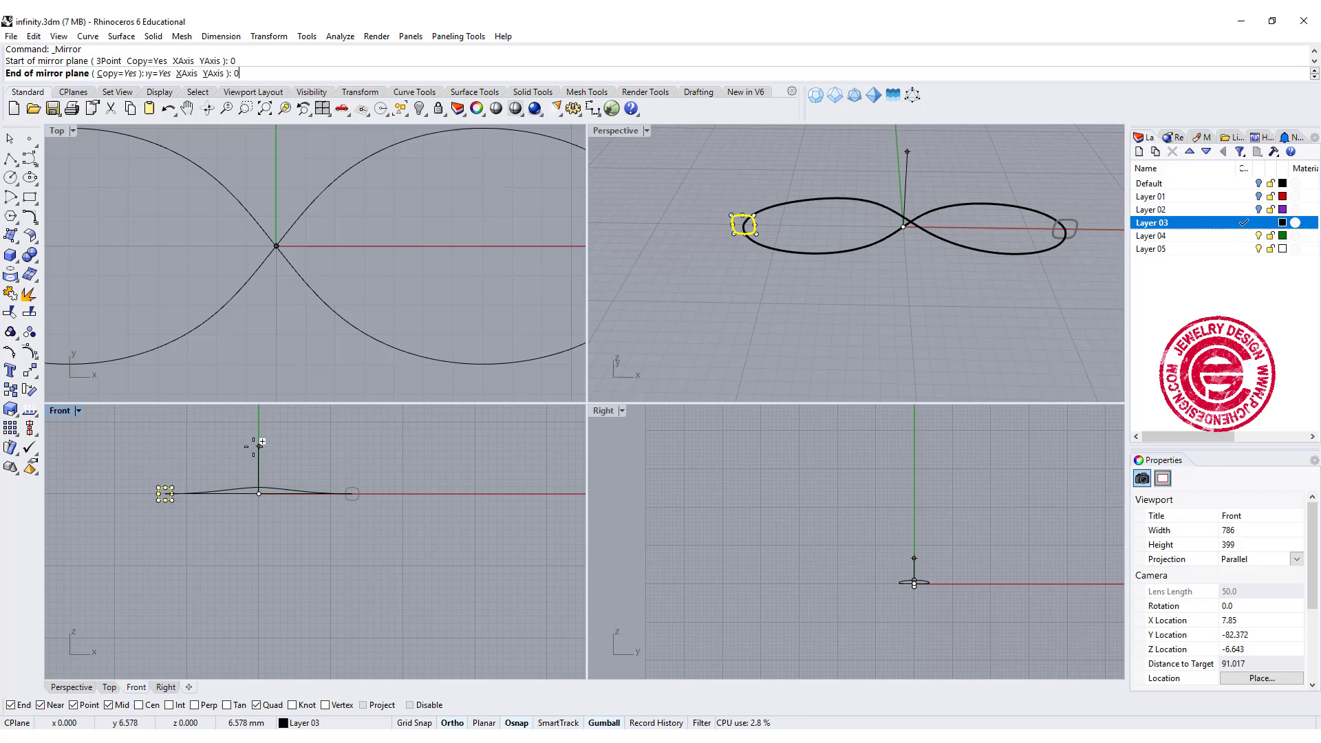
pyautogui.click(256, 446)
pyautogui.click(783, 274)
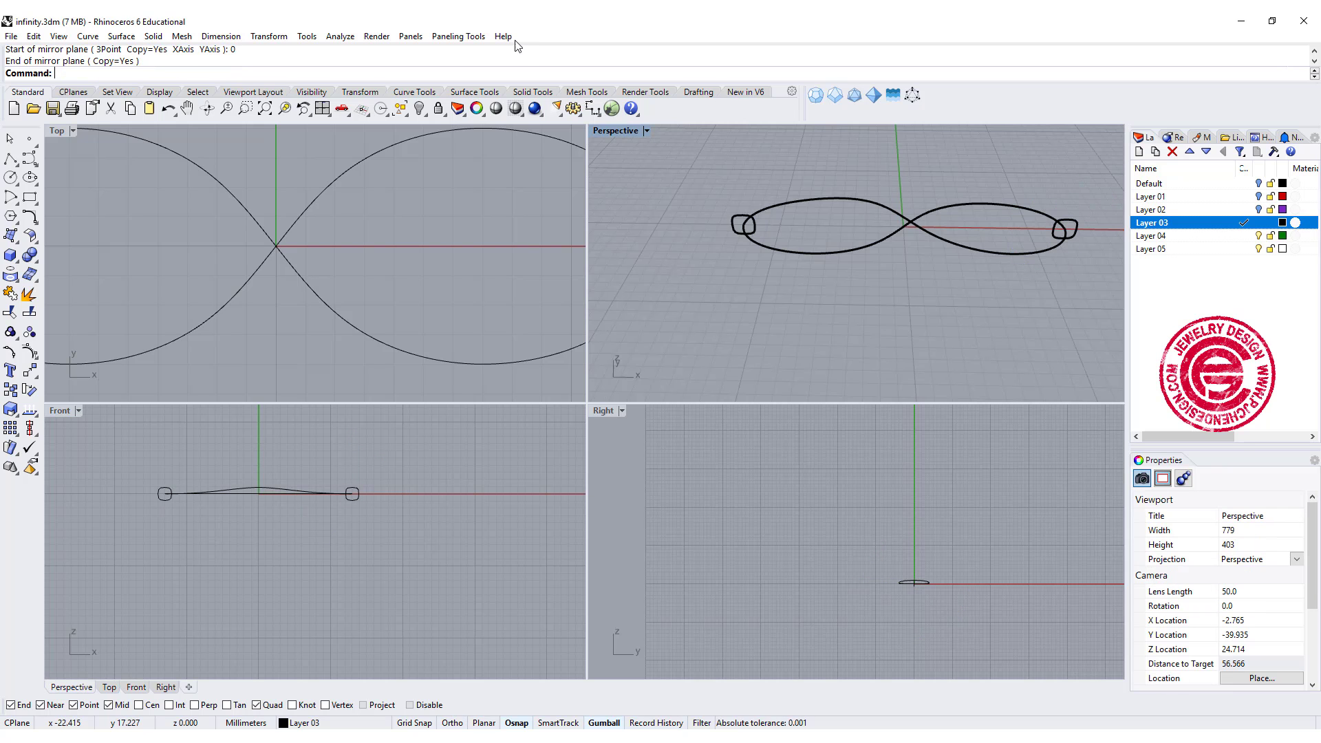
pyautogui.doubleClick(625, 131)
pyautogui.moveTo(646, 299); pyautogui.dragTo(566, 365, button='right')
# Step: Sweep 1 Rail along the first infinity half using both rounded profiles as cross sections
pyautogui.click(819, 249)
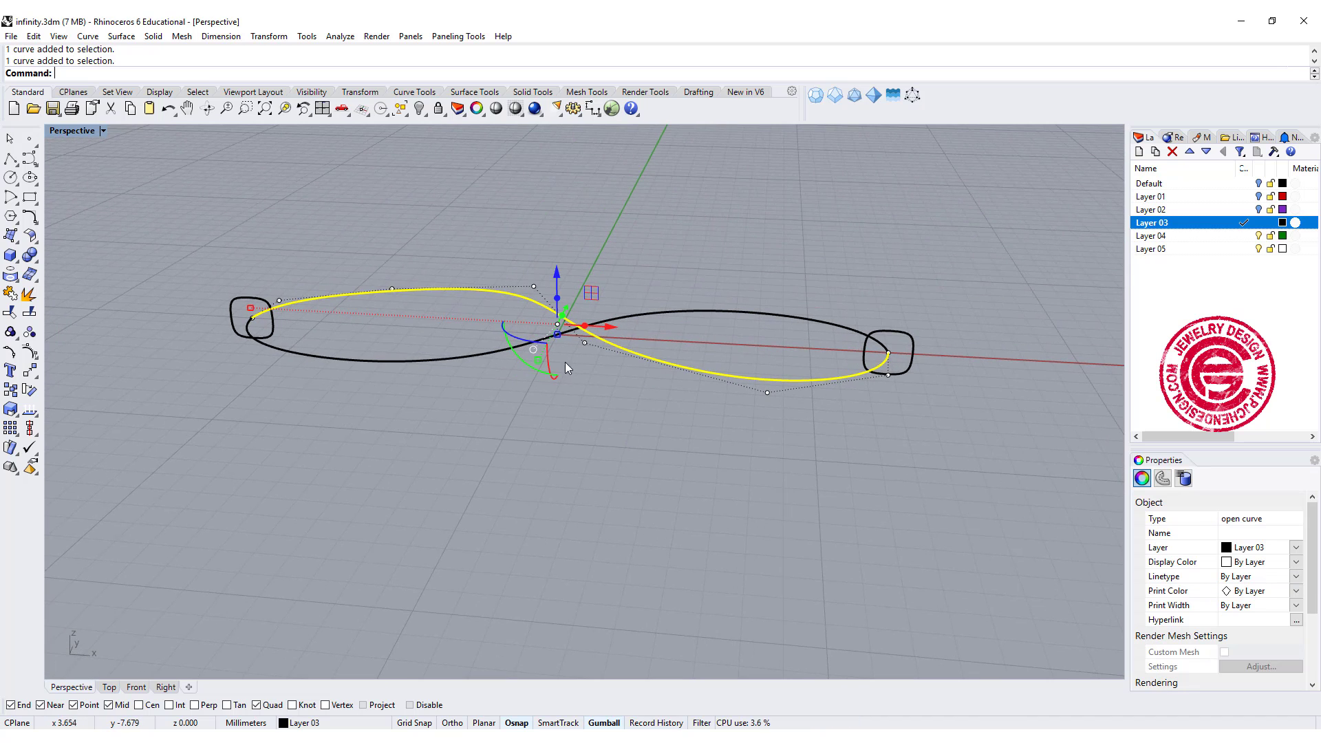
pyautogui.click(153, 36)
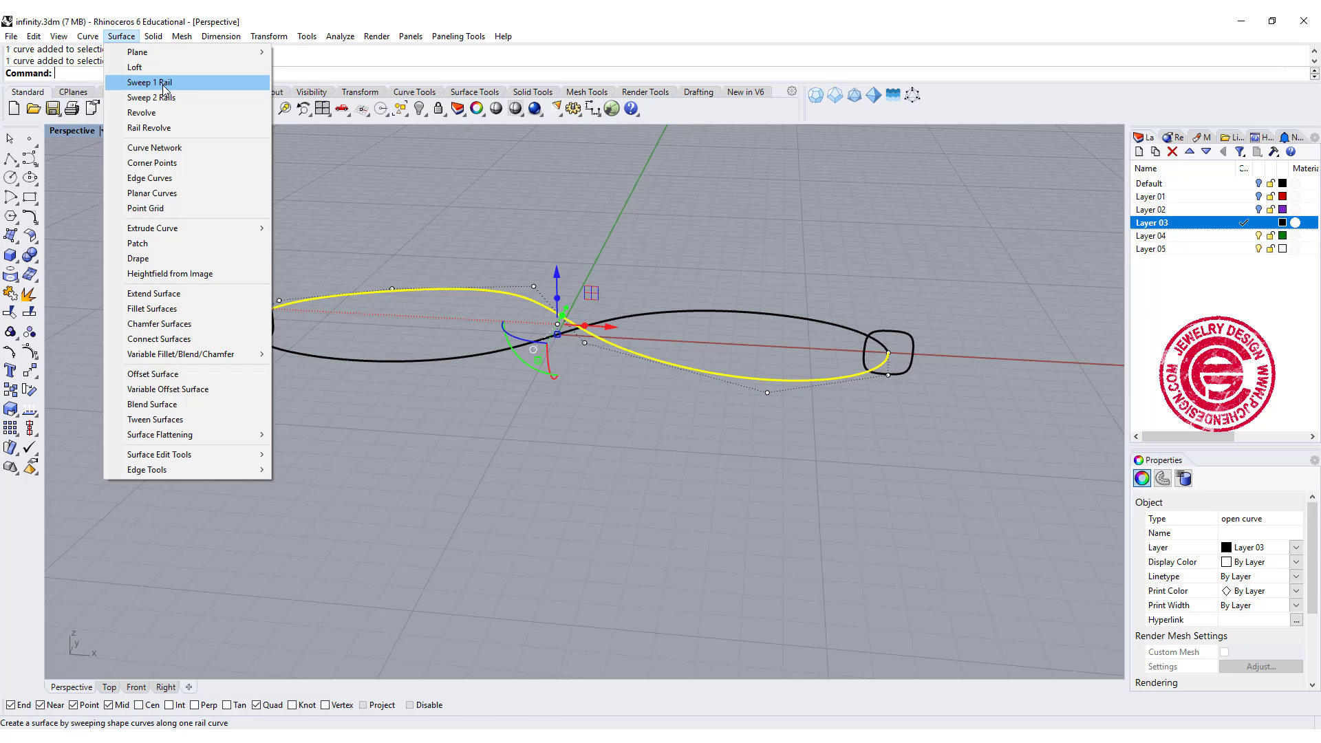
pyautogui.click(164, 84)
pyautogui.click(907, 374)
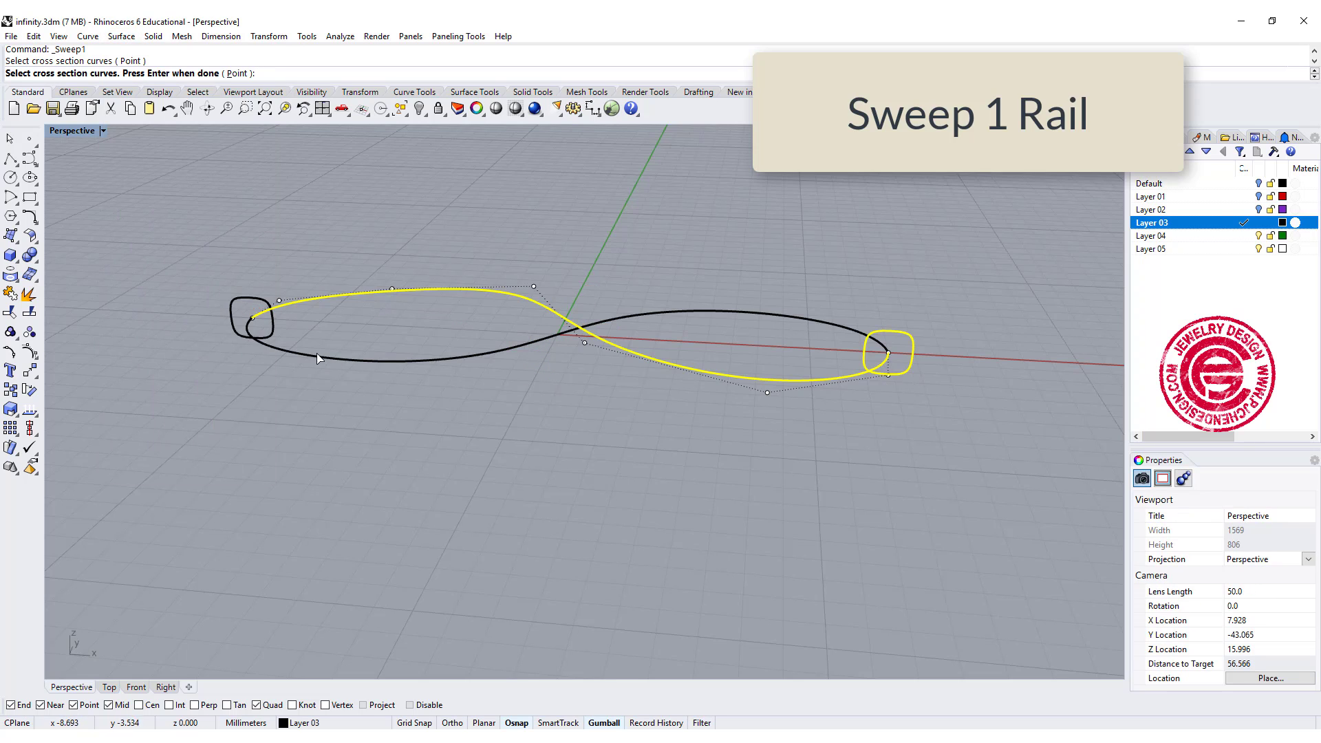
pyautogui.click(244, 336)
pyautogui.press('Return')
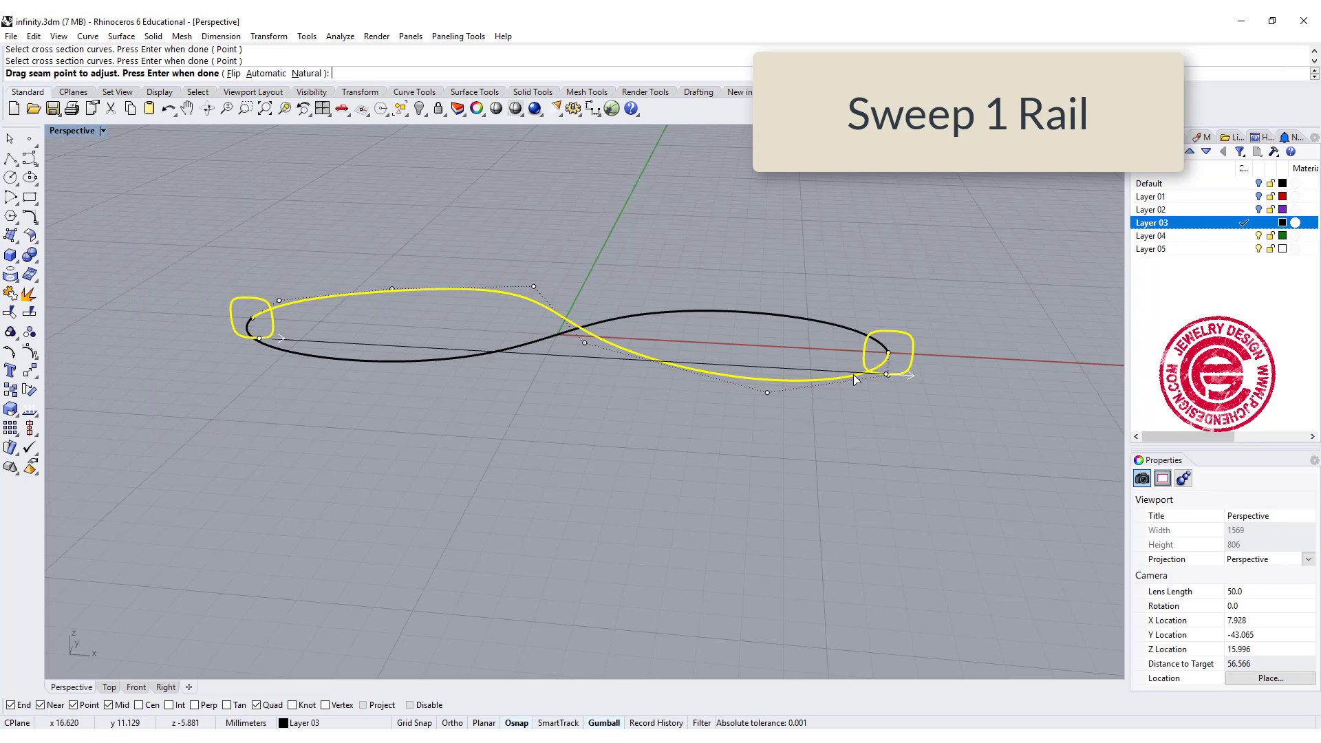
pyautogui.press('Return')
pyautogui.moveTo(691, 382); pyautogui.dragTo(723, 412, button='right')
pyautogui.press('Return')
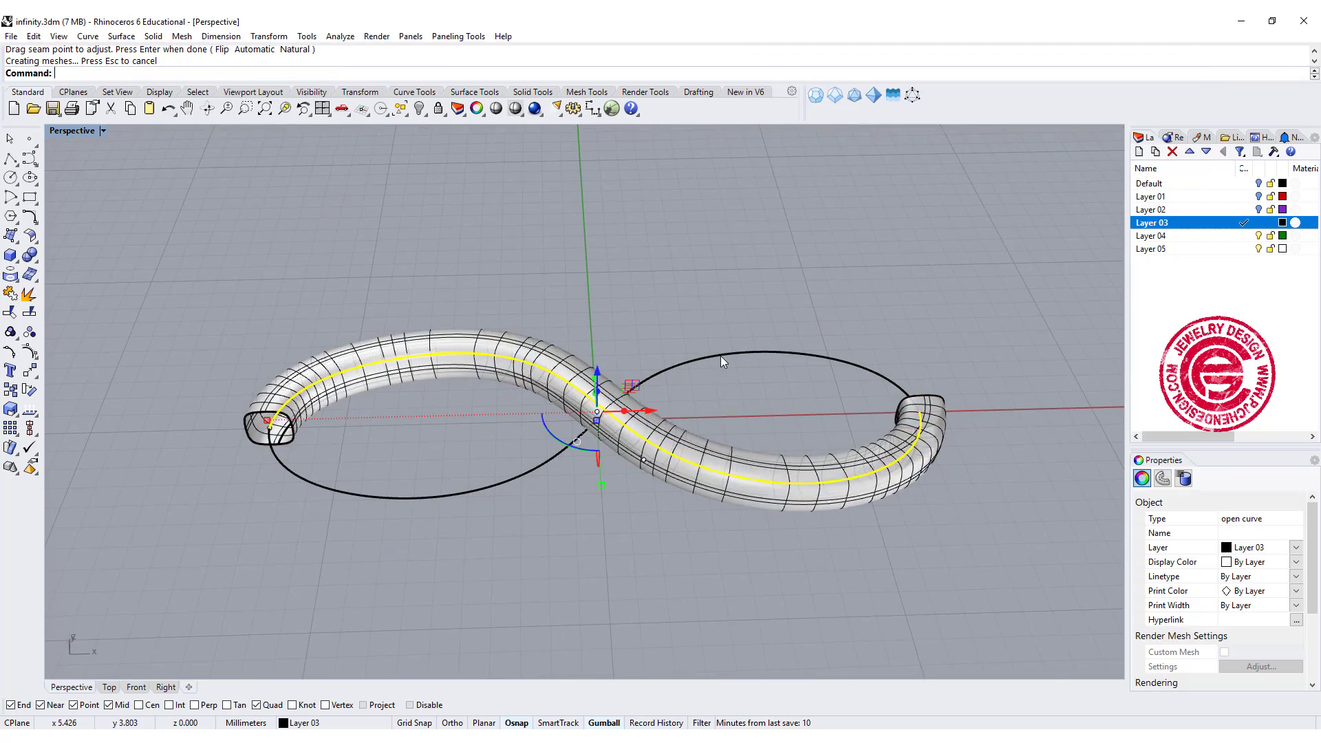
pyautogui.moveTo(721, 358); pyautogui.dragTo(667, 424, button='right')
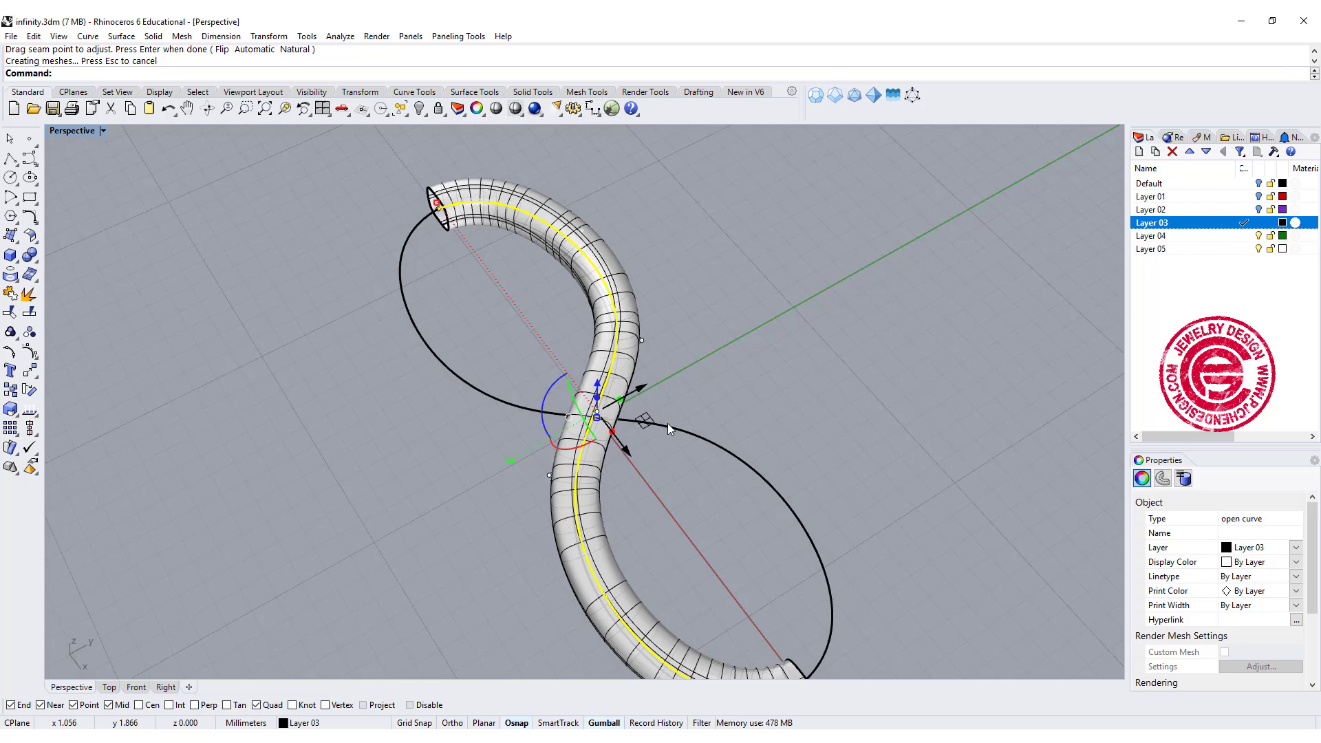
# Step: Repeat the one-rail sweep along the other half through both profiles
pyautogui.click(714, 440)
pyautogui.moveTo(729, 482); pyautogui.dragTo(560, 468, button='right')
pyautogui.press('Return')
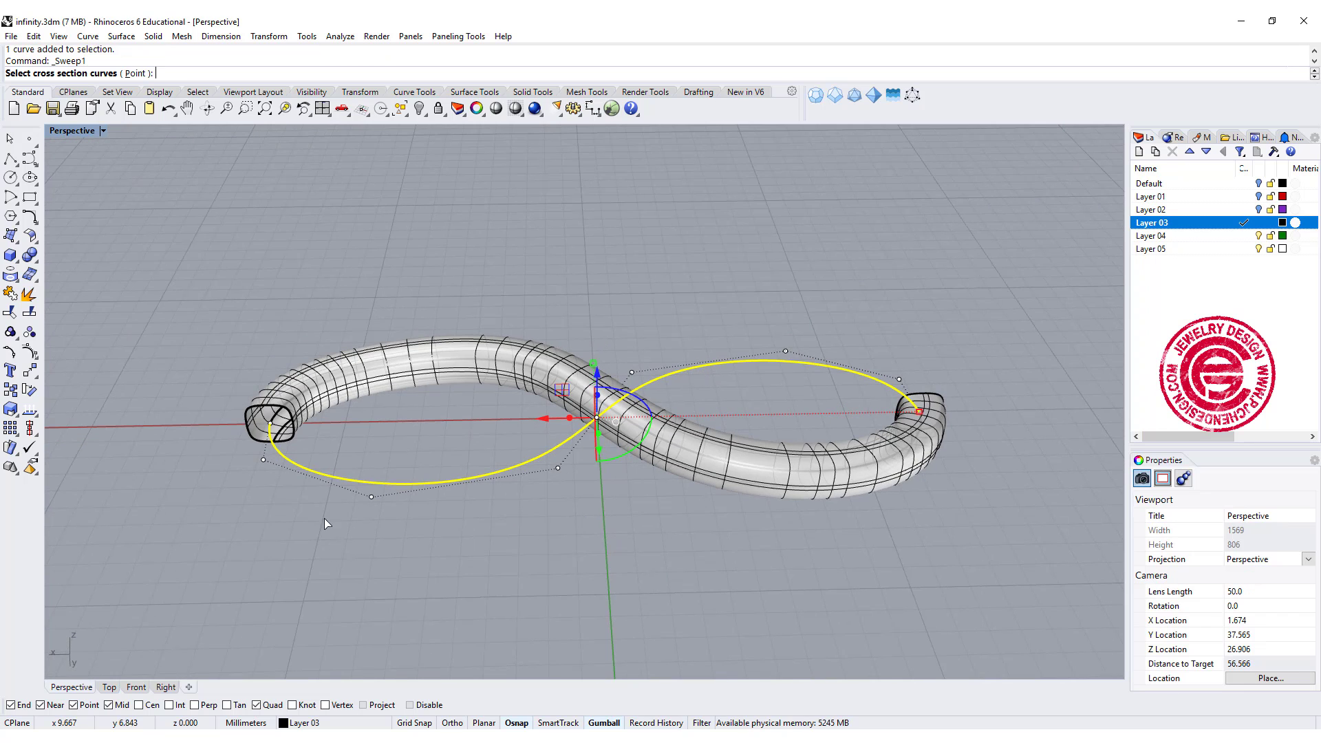
pyautogui.click(292, 437)
pyautogui.click(340, 463)
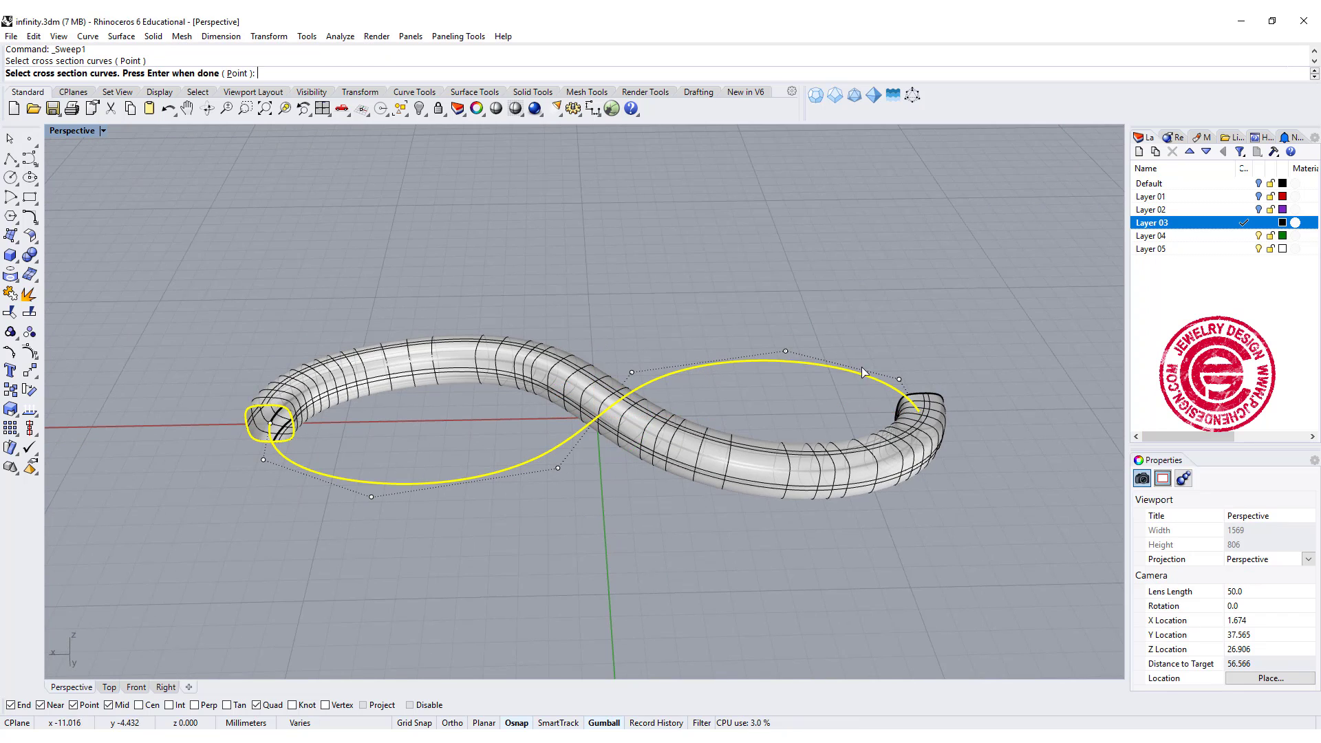
pyautogui.click(939, 391)
pyautogui.click(1004, 439)
pyautogui.rightClick(1050, 468)
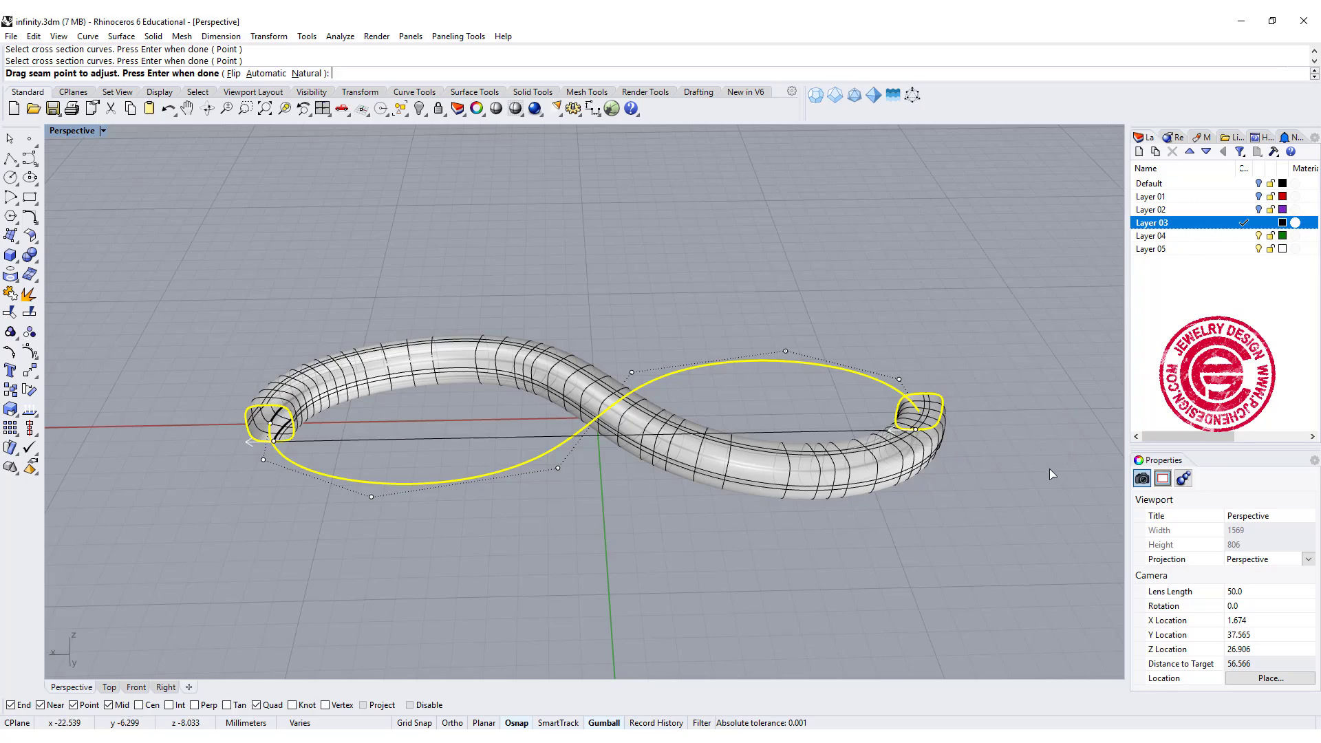
pyautogui.click(587, 468)
pyautogui.moveTo(313, 435); pyautogui.dragTo(703, 443, button='right')
pyautogui.click(899, 466)
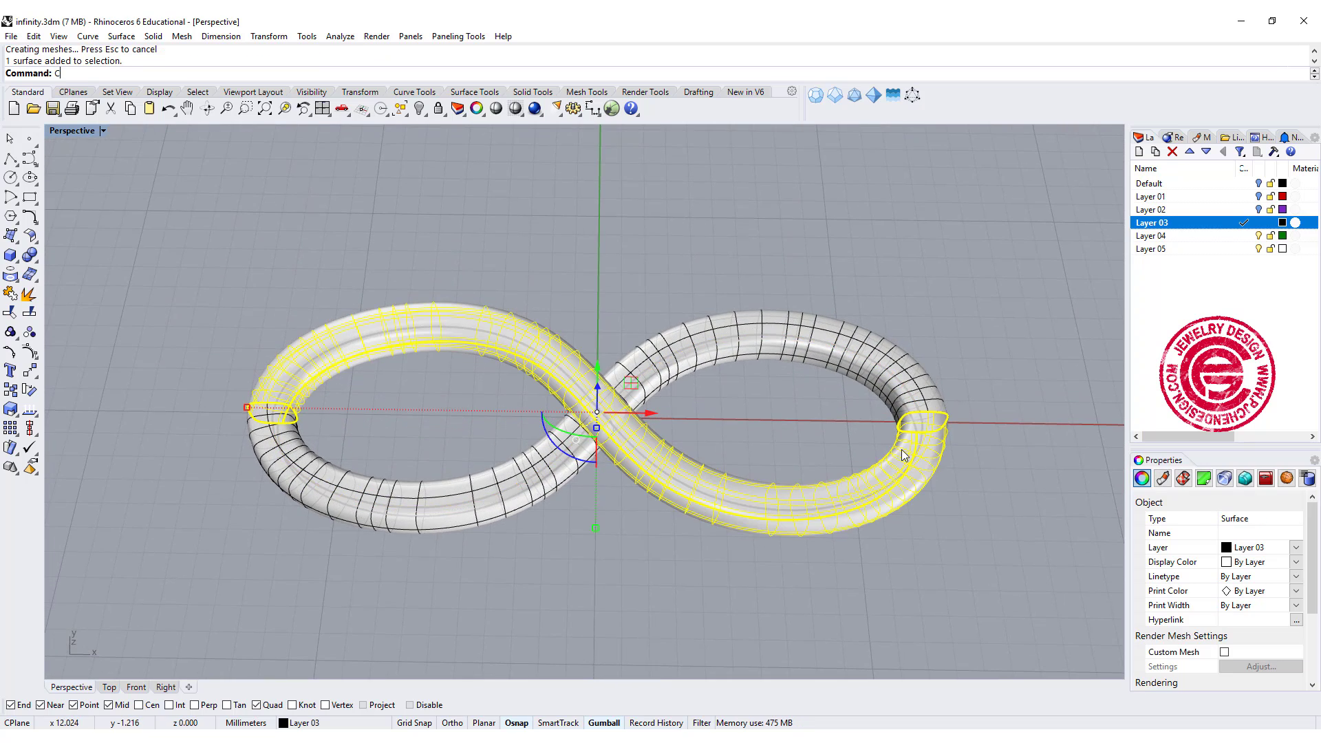
# Step: Run Cap to close the open ends of the swept halves
pyautogui.write('ap')
pyautogui.press('Return')
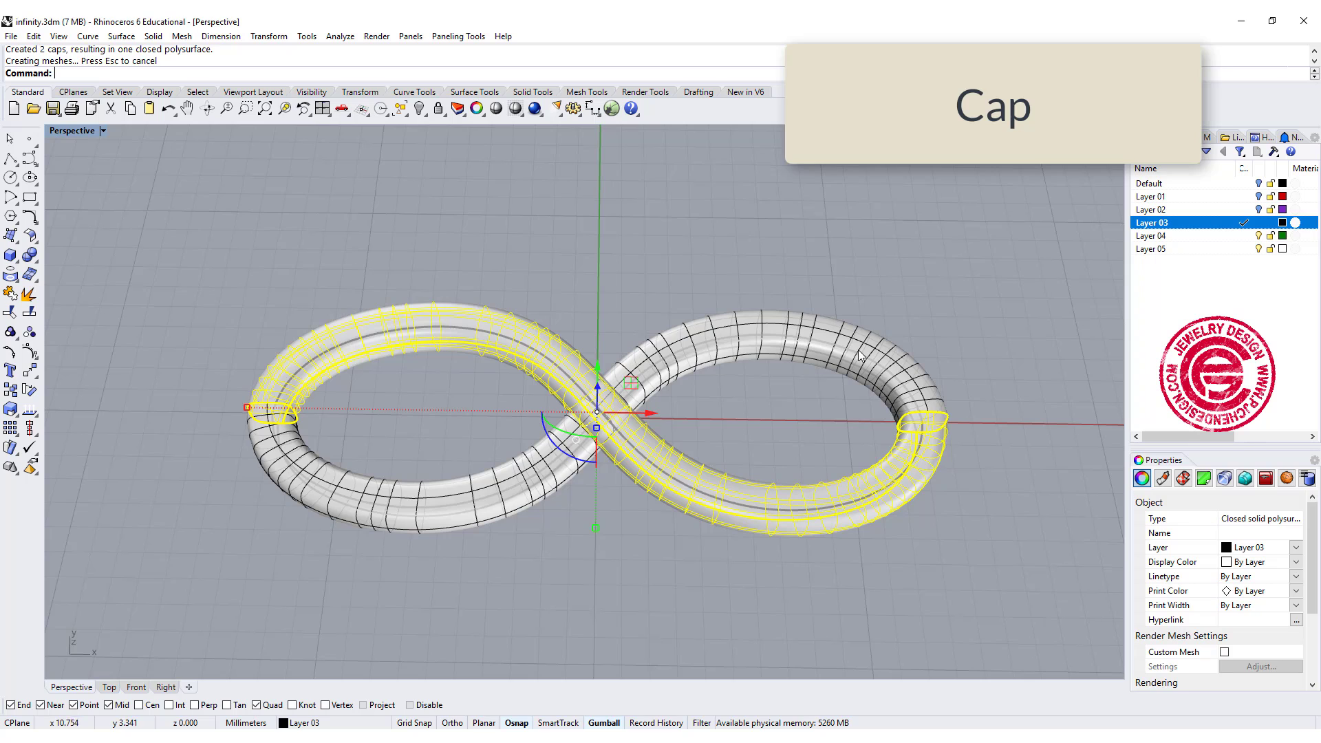
pyautogui.write('Ca')
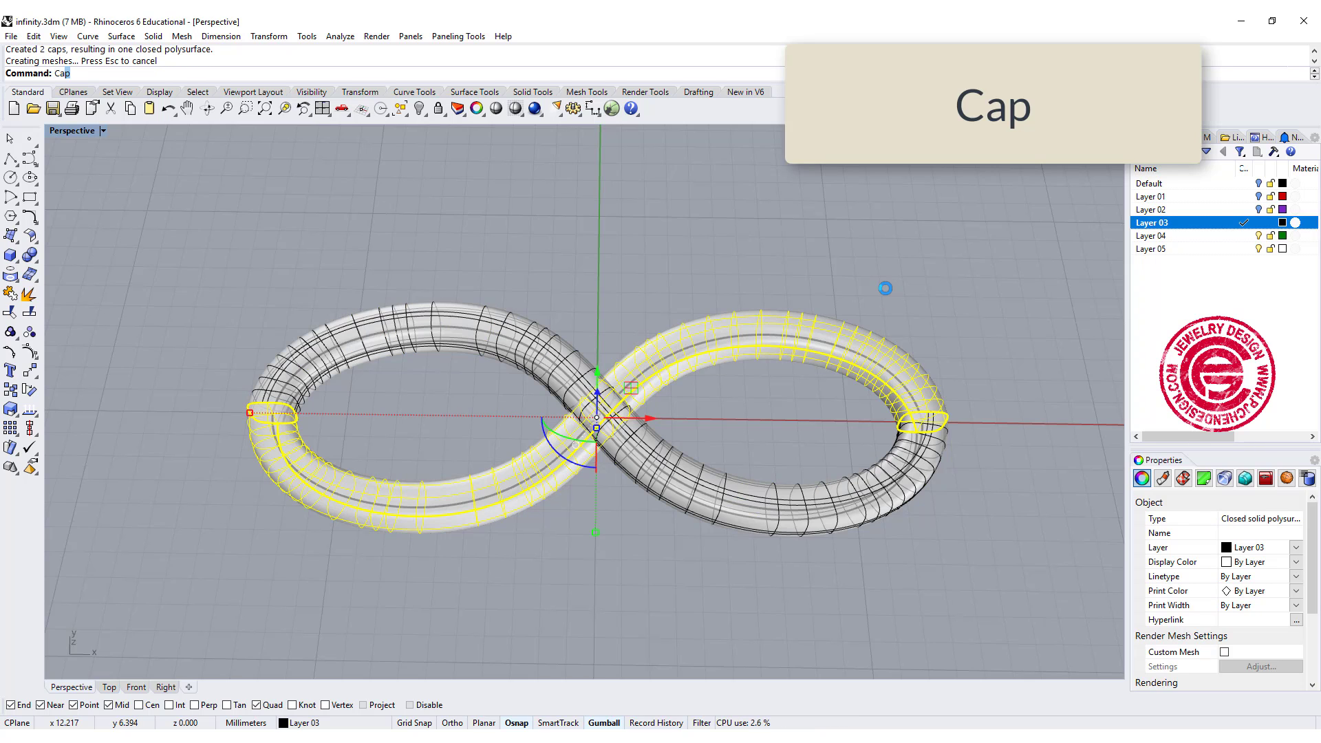
pyautogui.write('p')
pyautogui.press('Return')
# Step: Boolean-union the two band halves into a single closed infinity solid
pyautogui.click(891, 271)
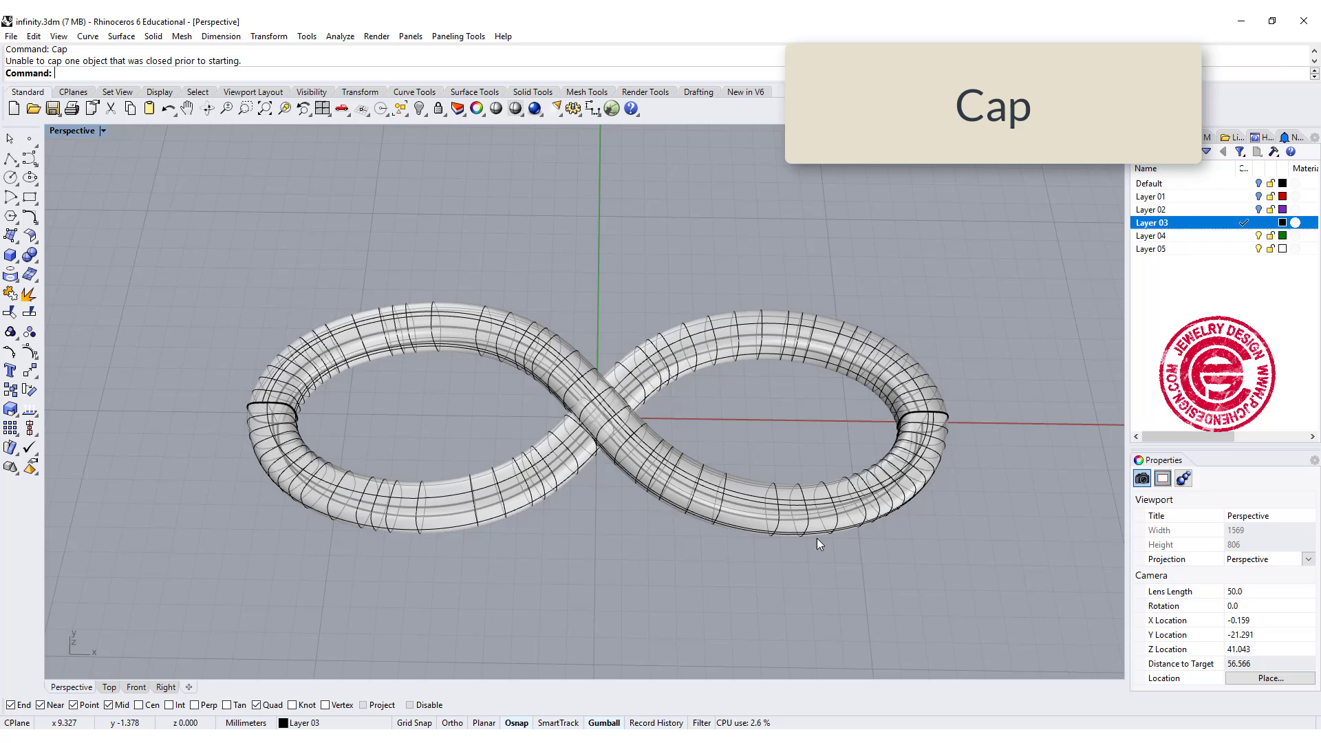
pyautogui.moveTo(817, 538); pyautogui.dragTo(726, 420, button='right')
pyautogui.click(726, 420)
pyautogui.keyDown('shift'); pyautogui.click(785, 333); pyautogui.keyUp('shift')
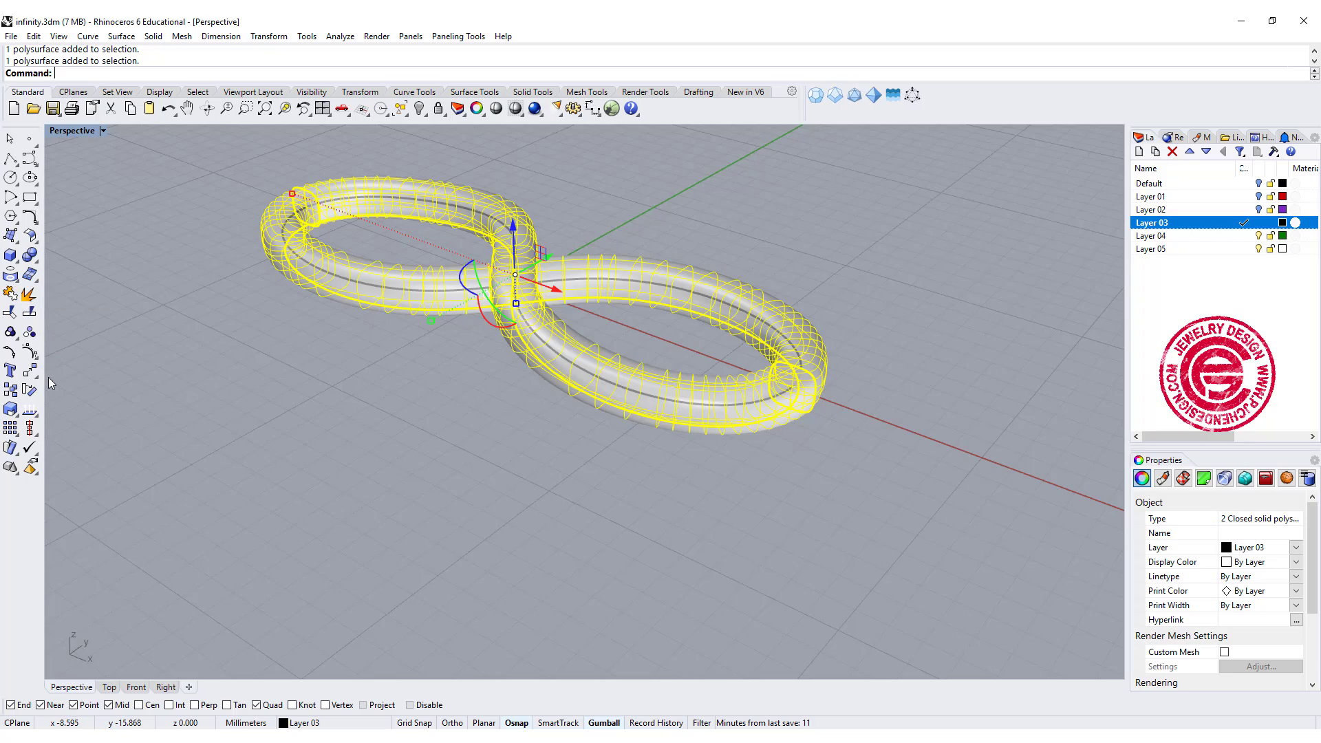
pyautogui.click(29, 256)
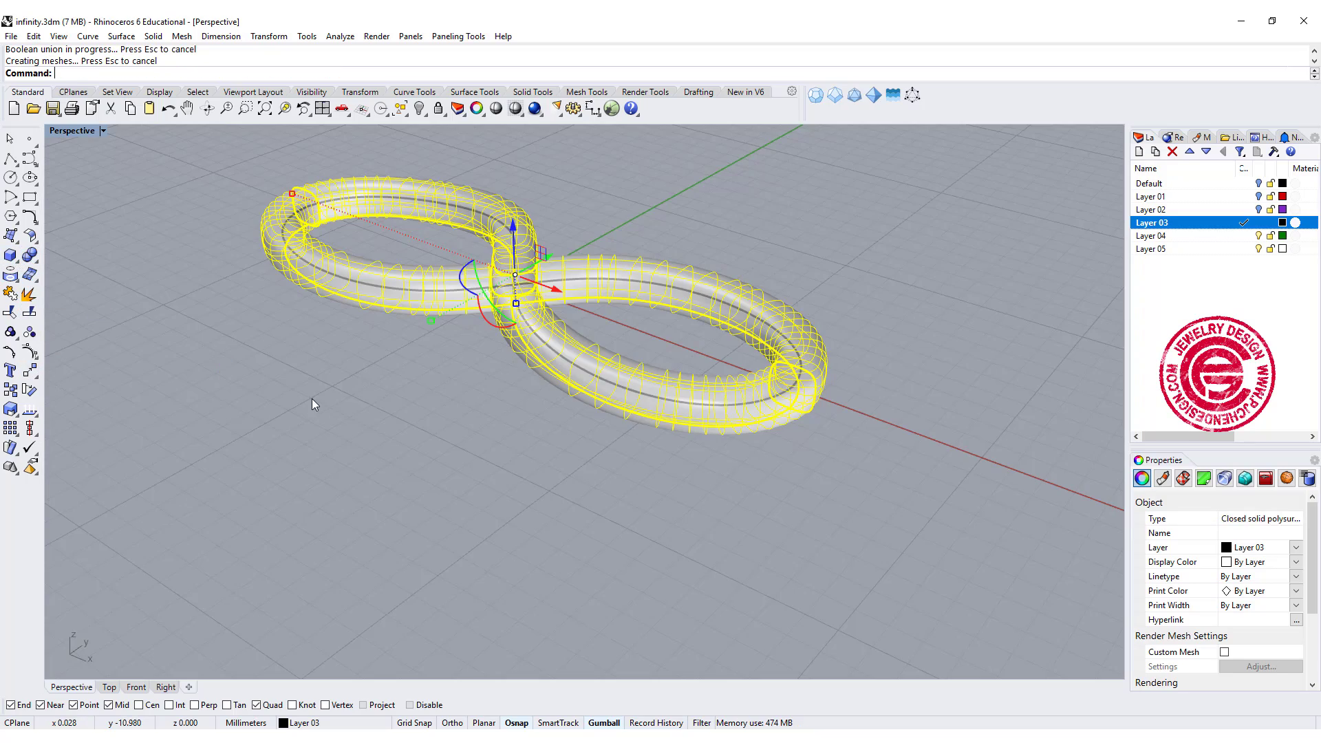
pyautogui.moveTo(312, 398); pyautogui.dragTo(446, 457, button='right')
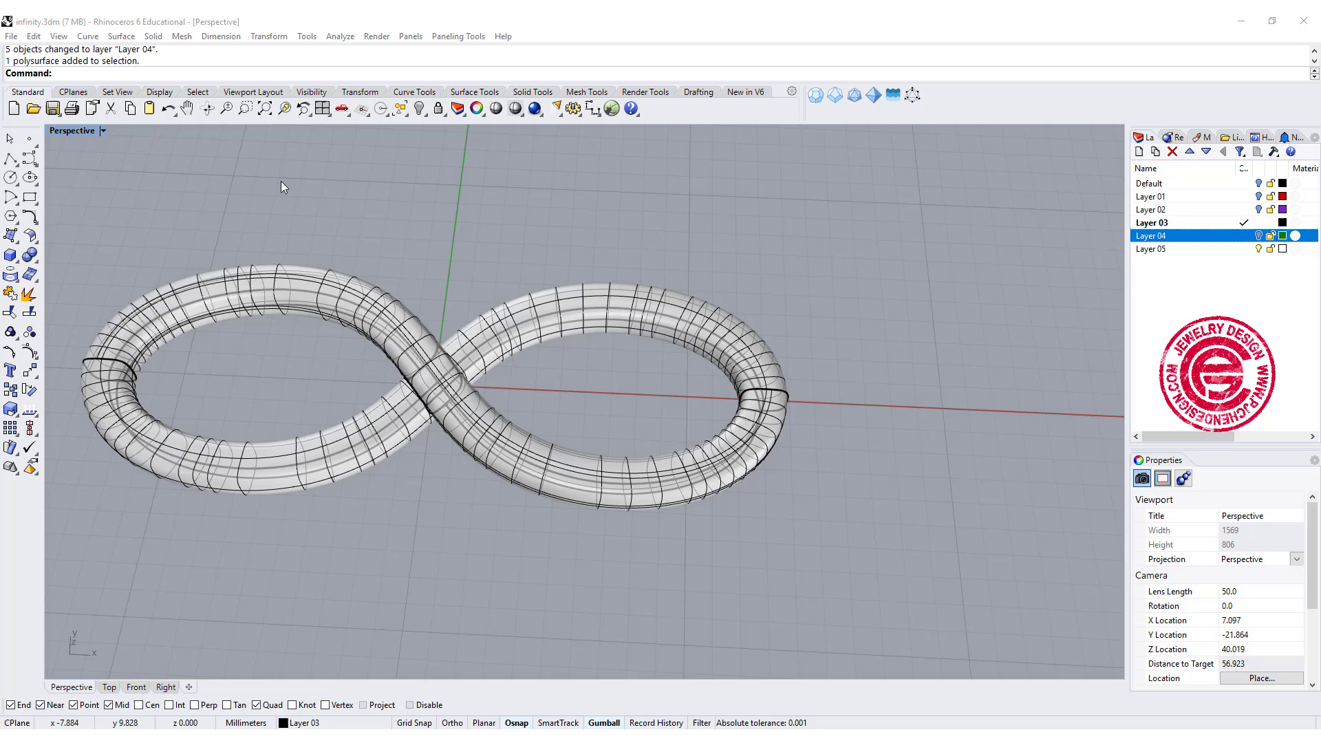
# Step: Use ExtractIsocurve on the band surface to pull out the lengthwise isocurve along its top centre
pyautogui.click(365, 73)
pyautogui.write('ExtractIsocurve')
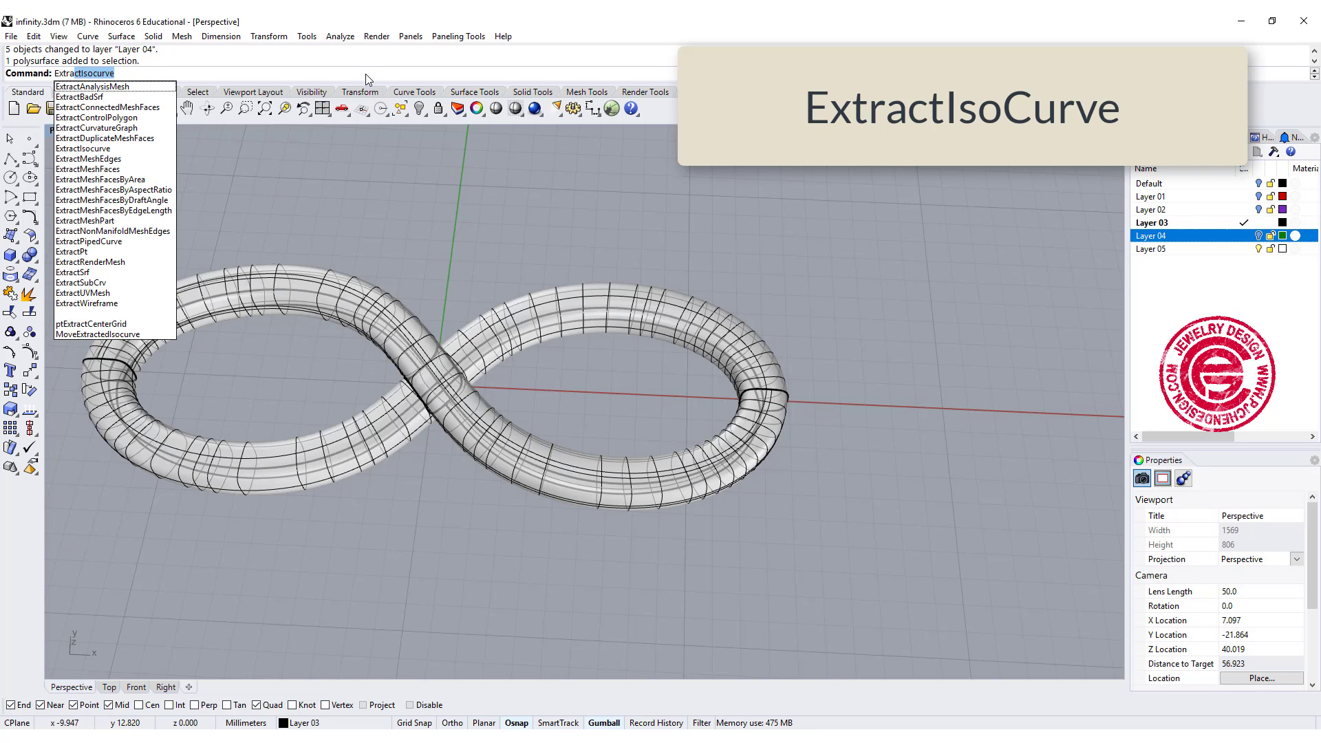
pyautogui.press('Return')
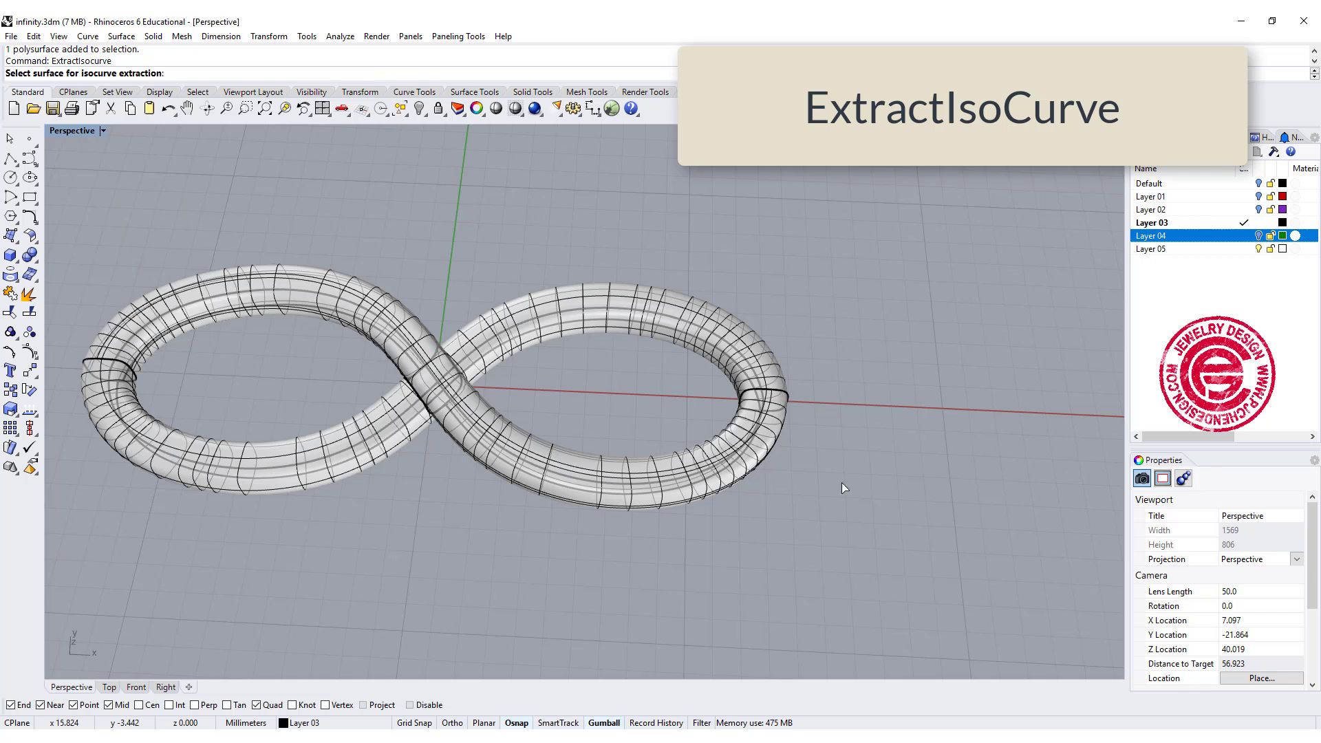
pyautogui.scroll(5, 804, 355)
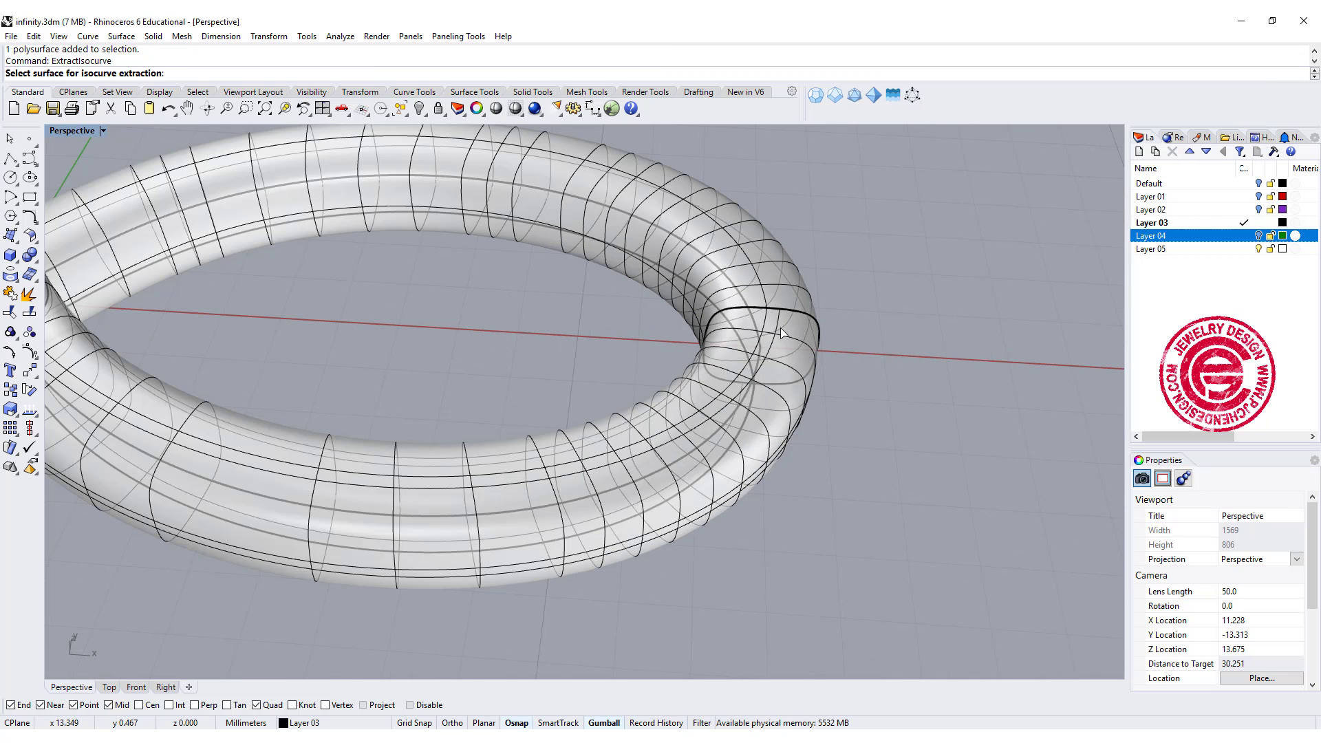
pyautogui.click(779, 333)
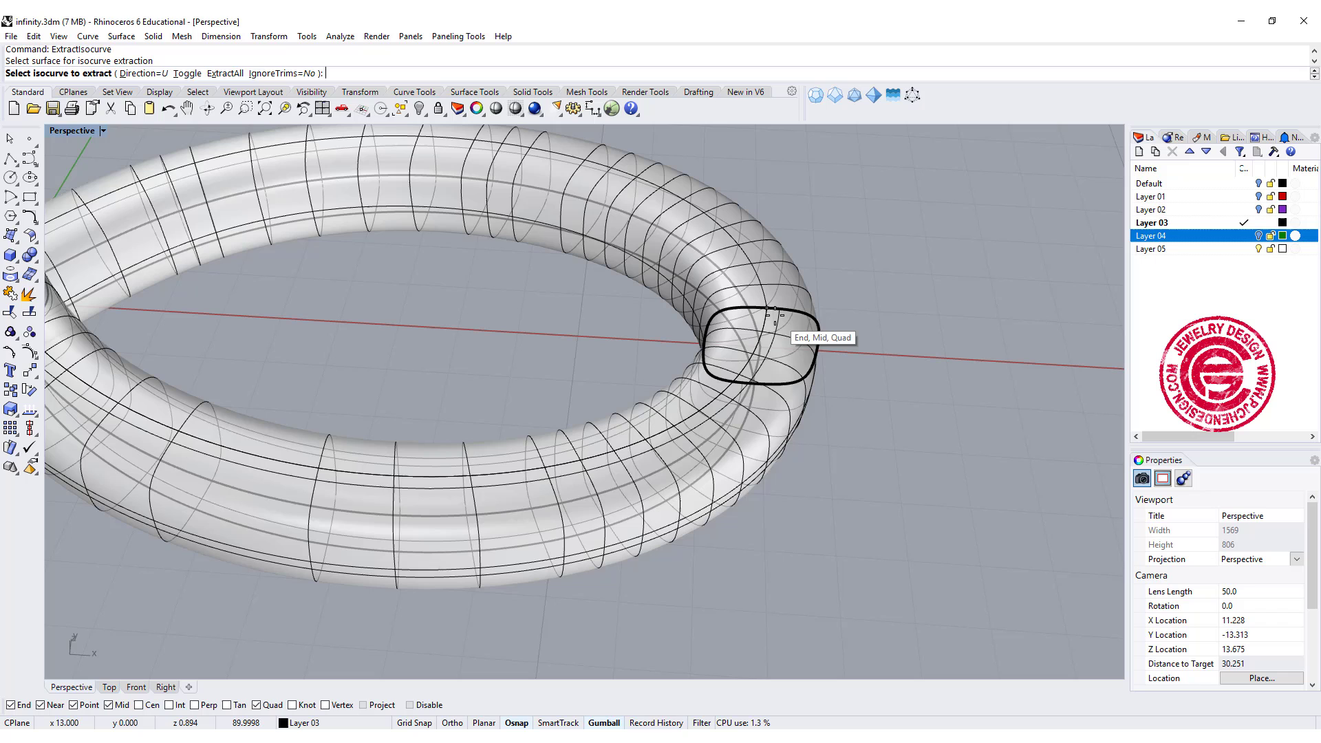
pyautogui.scroll(6, 770, 307)
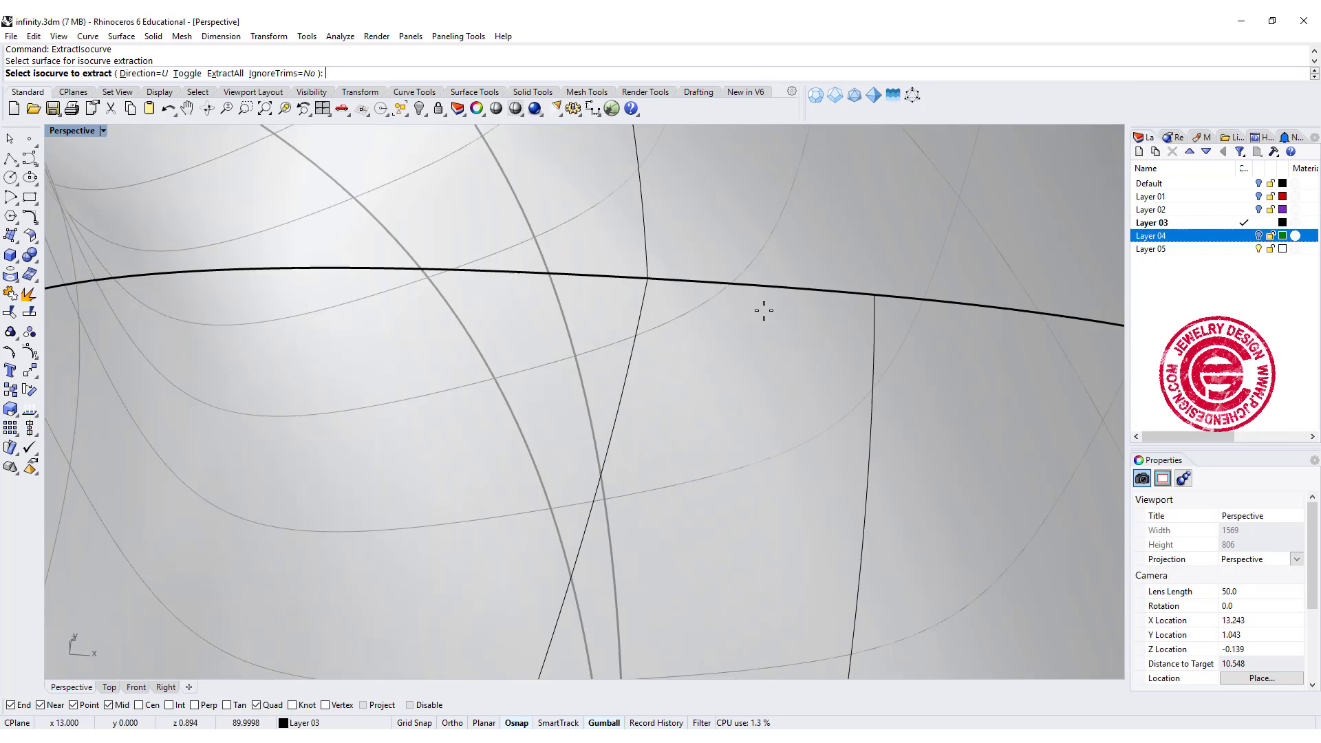
pyautogui.scroll(-3, 765, 305)
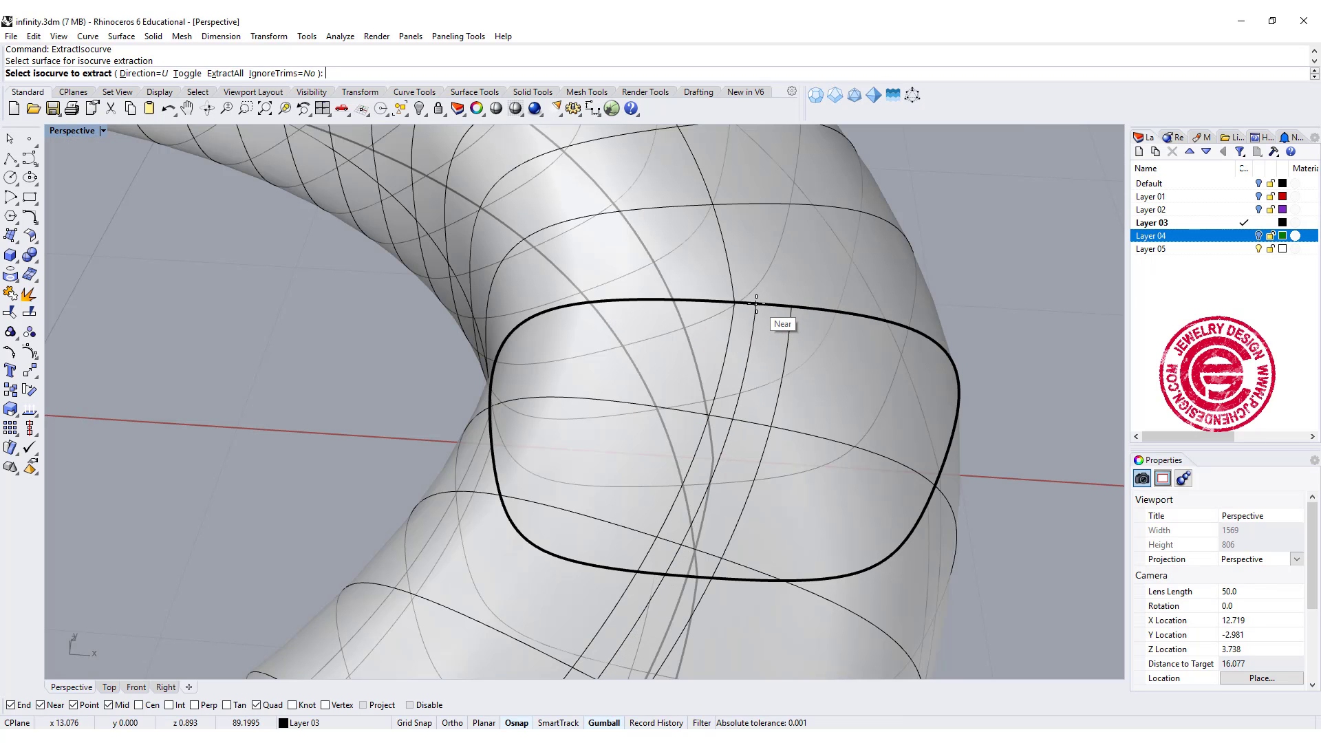
pyautogui.click(754, 303)
pyautogui.scroll(-6, 799, 448)
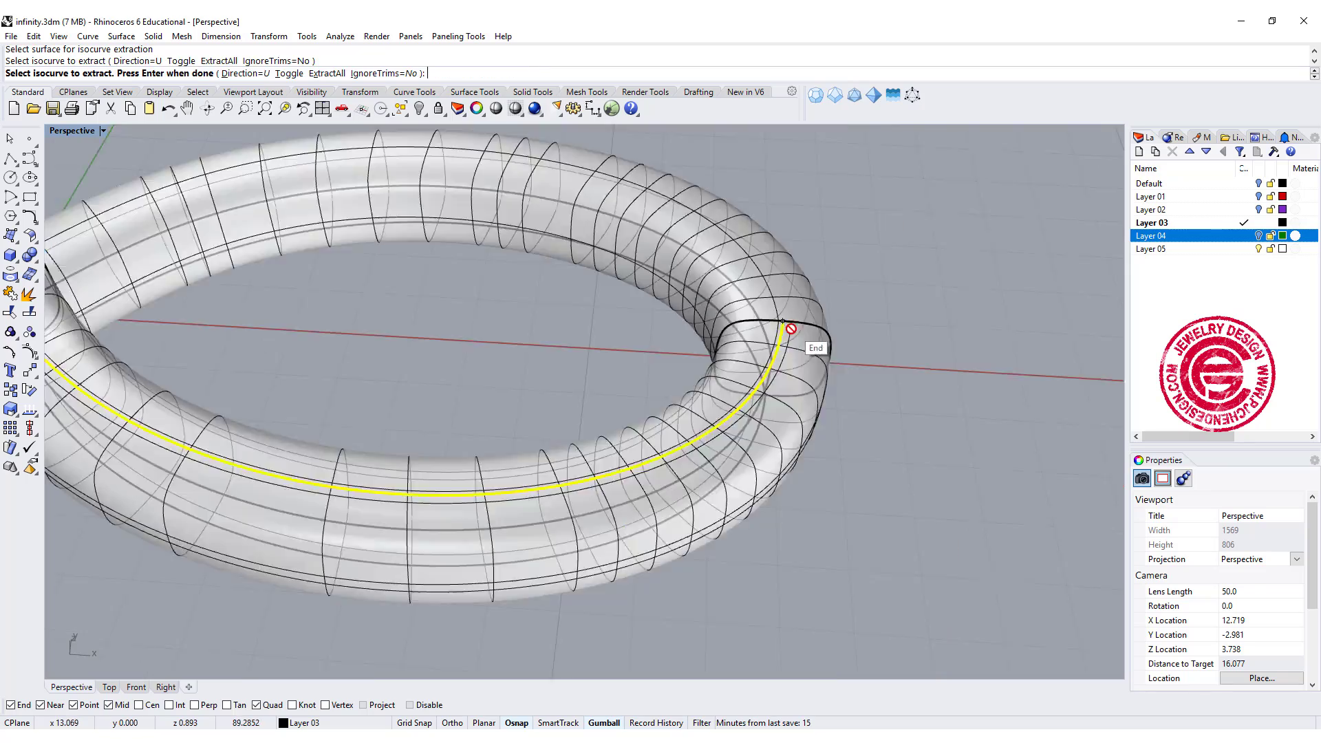
pyautogui.moveTo(798, 449); pyautogui.dragTo(856, 425, button='right')
# Step: Finish the isocurve and set its Display Color to Red, then check it against the band
pyautogui.press('Return')
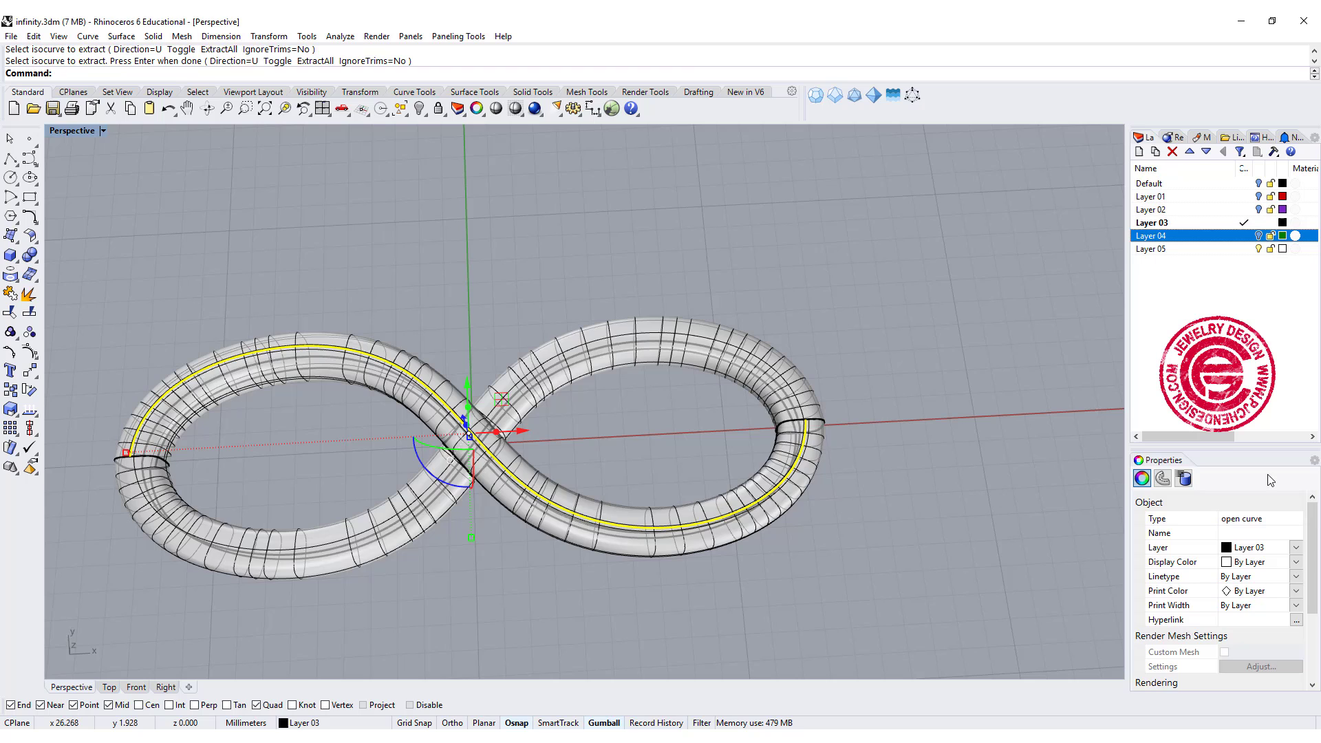
pyautogui.click(1298, 563)
pyautogui.scroll(2, 1298, 567)
pyautogui.click(1245, 612)
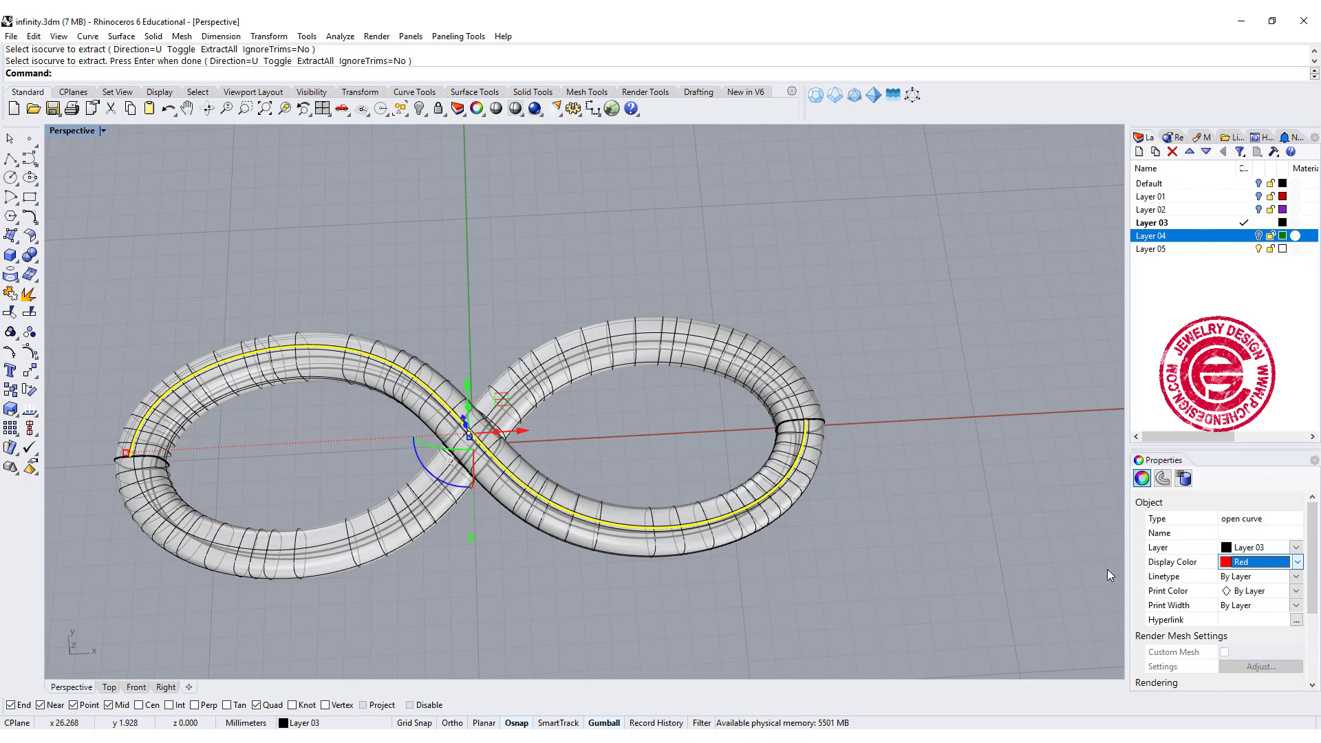
pyautogui.click(912, 435)
pyautogui.moveTo(911, 435); pyautogui.dragTo(756, 509, button='right')
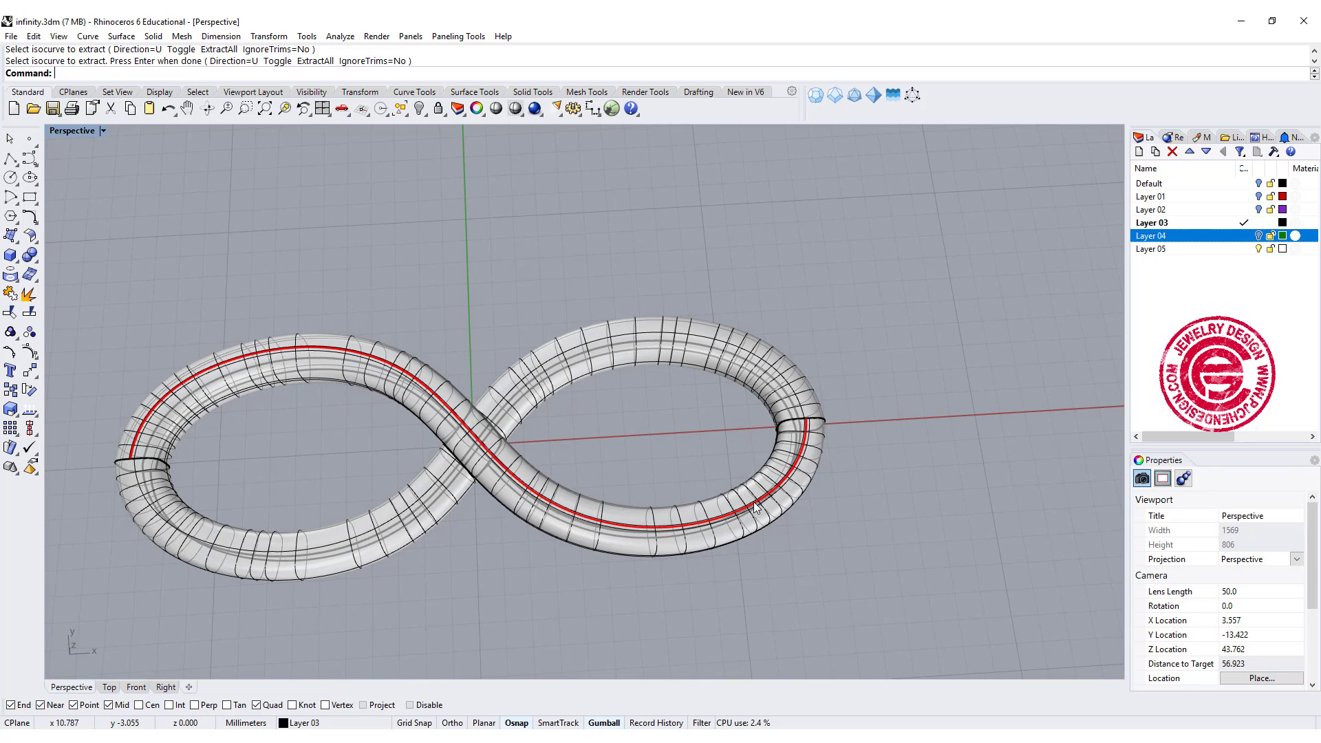
pyautogui.click(755, 507)
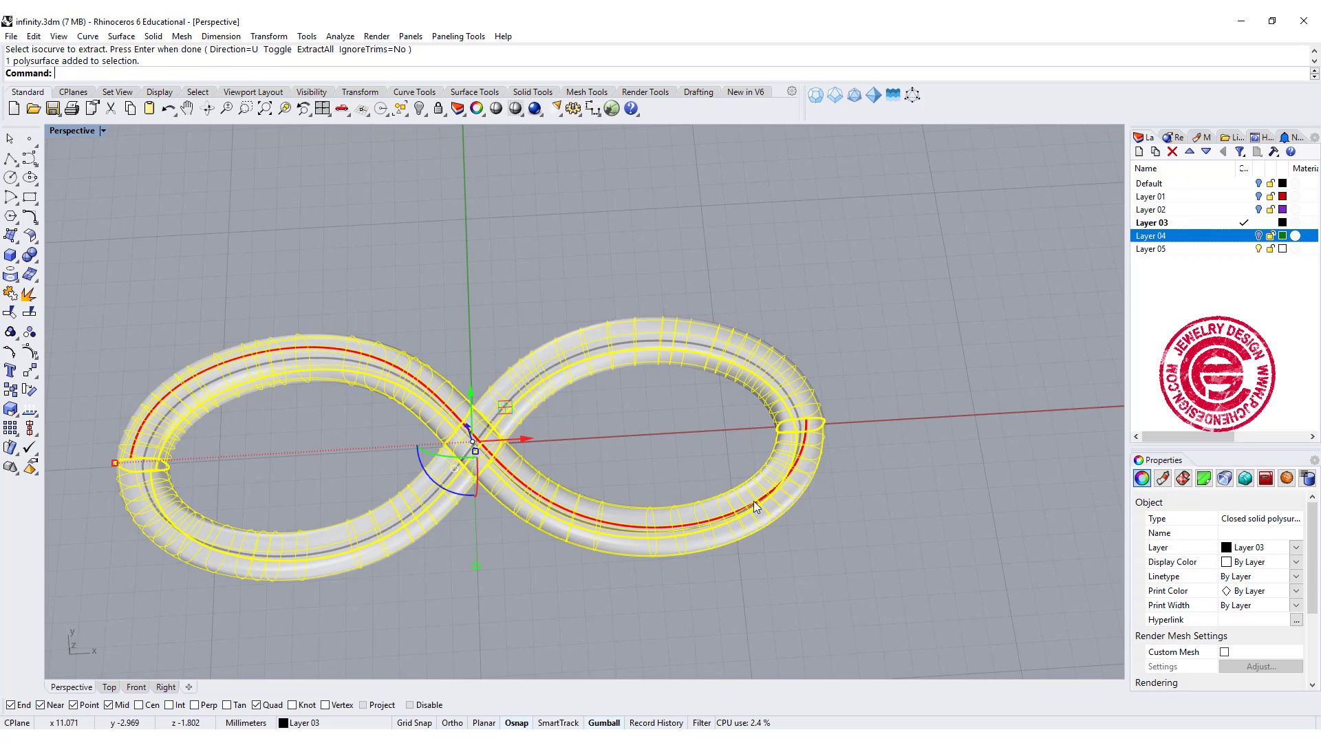
pyautogui.click(859, 511)
pyautogui.scroll(4, 882, 447)
# Step: Measure the red centre curve's length with the Length command (33.138 mm)
pyautogui.click(704, 395)
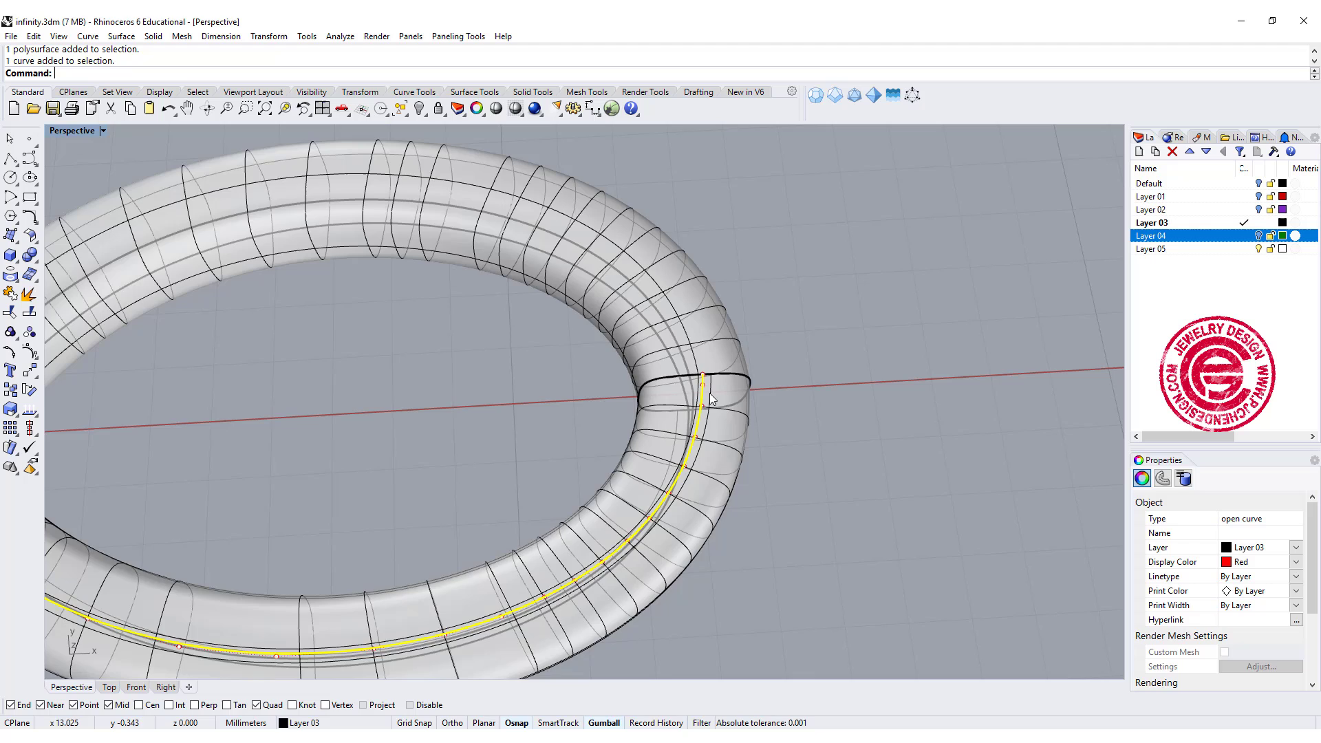
pyautogui.scroll(-3, 807, 376)
pyautogui.write('Le')
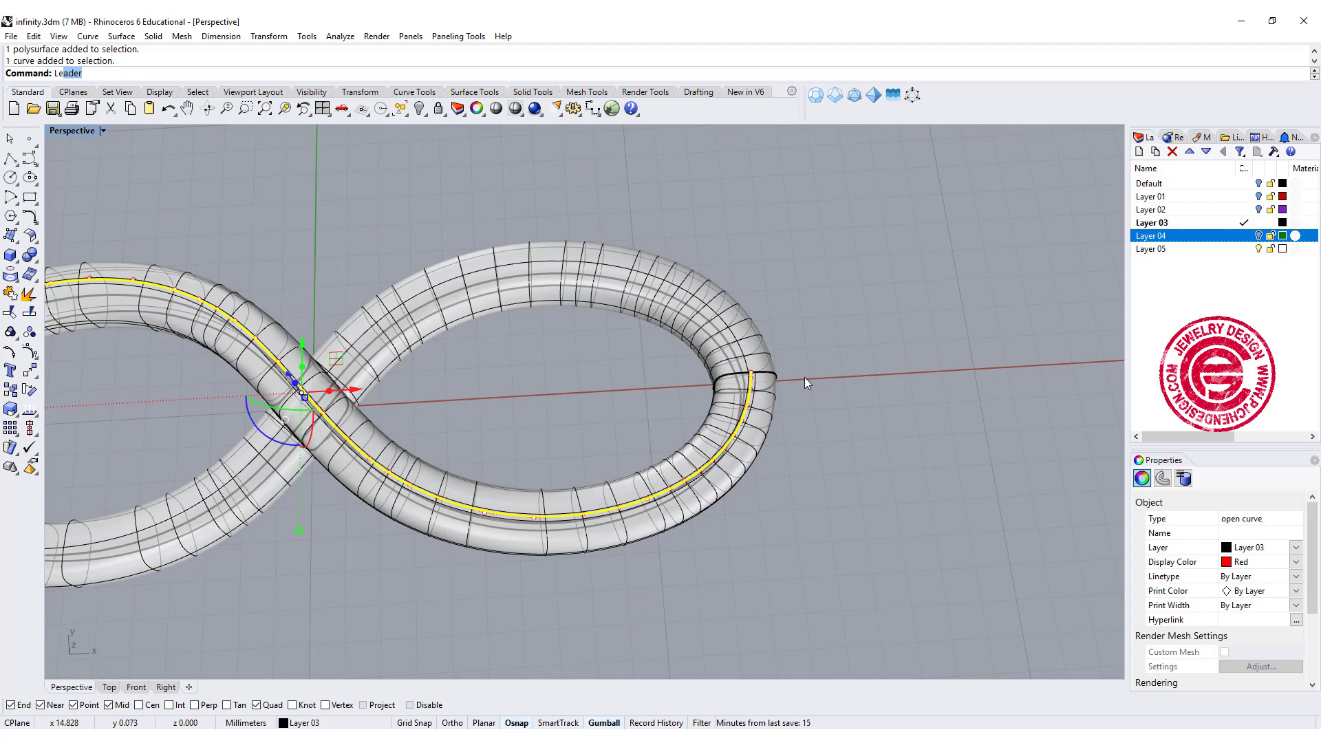
pyautogui.write('ngth')
pyautogui.press('Return')
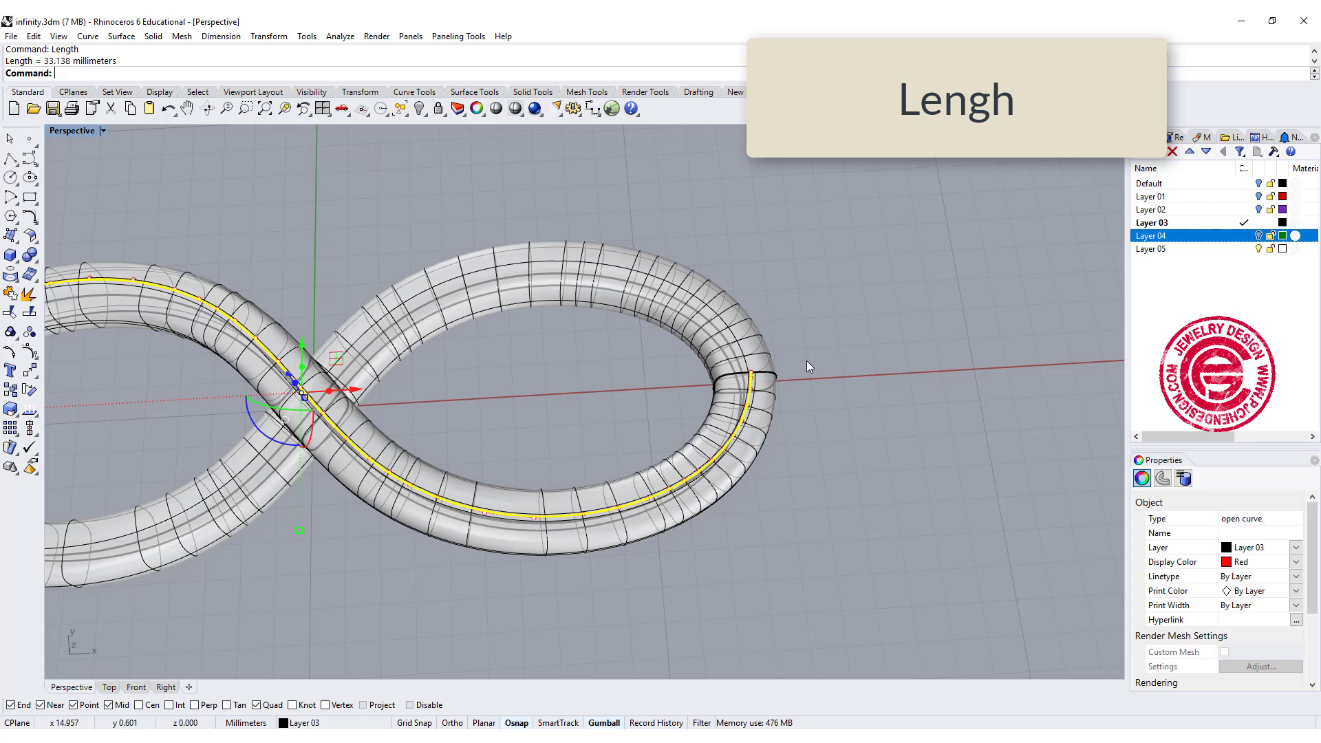
# Step: Draw a 33.138 mm straight polyline along X above the infinity shape
pyautogui.click(10, 159)
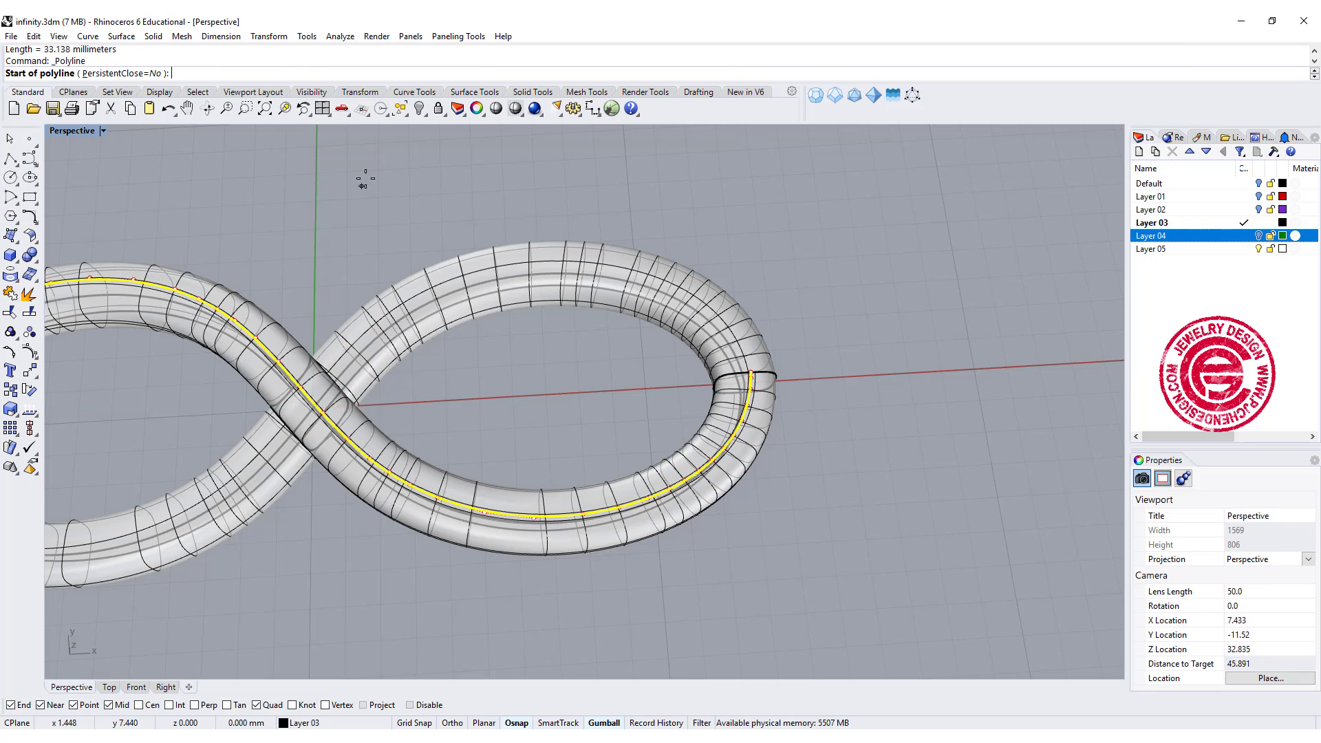
pyautogui.click(335, 179)
pyautogui.write('33.138')
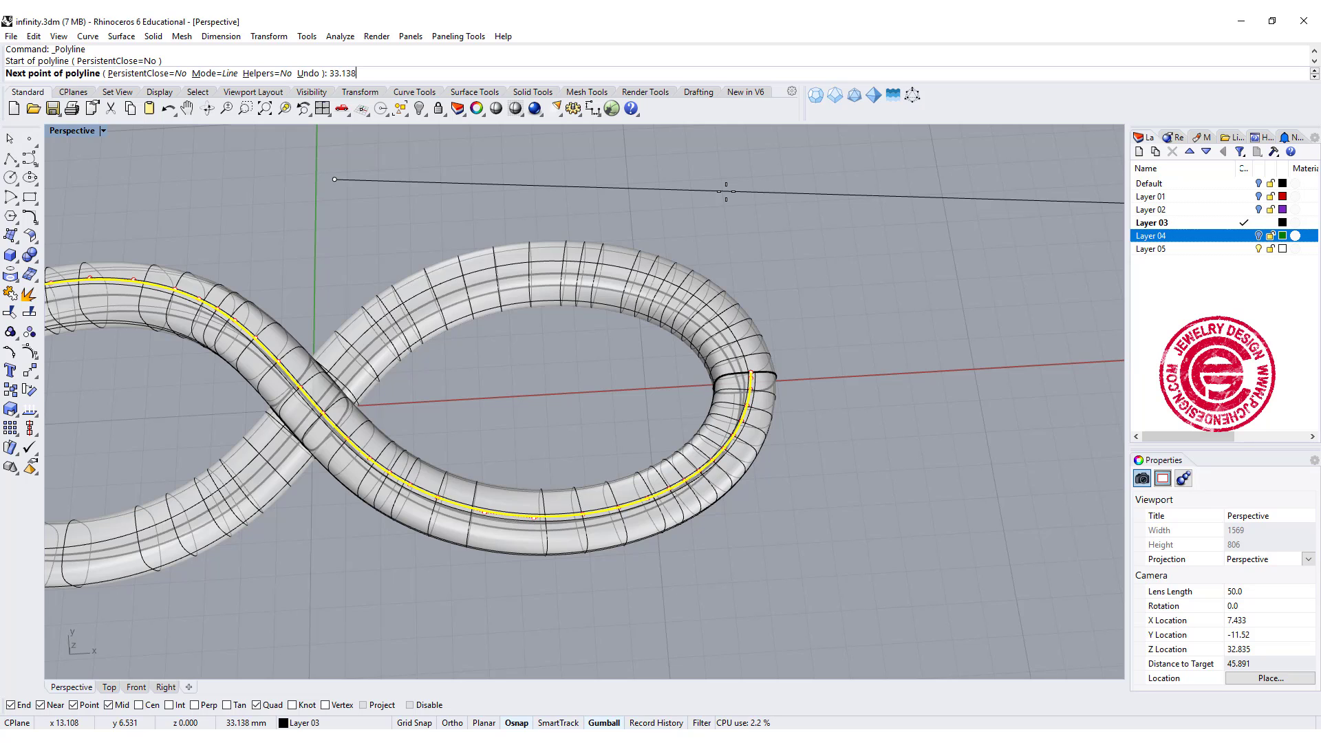
pyautogui.press('Return')
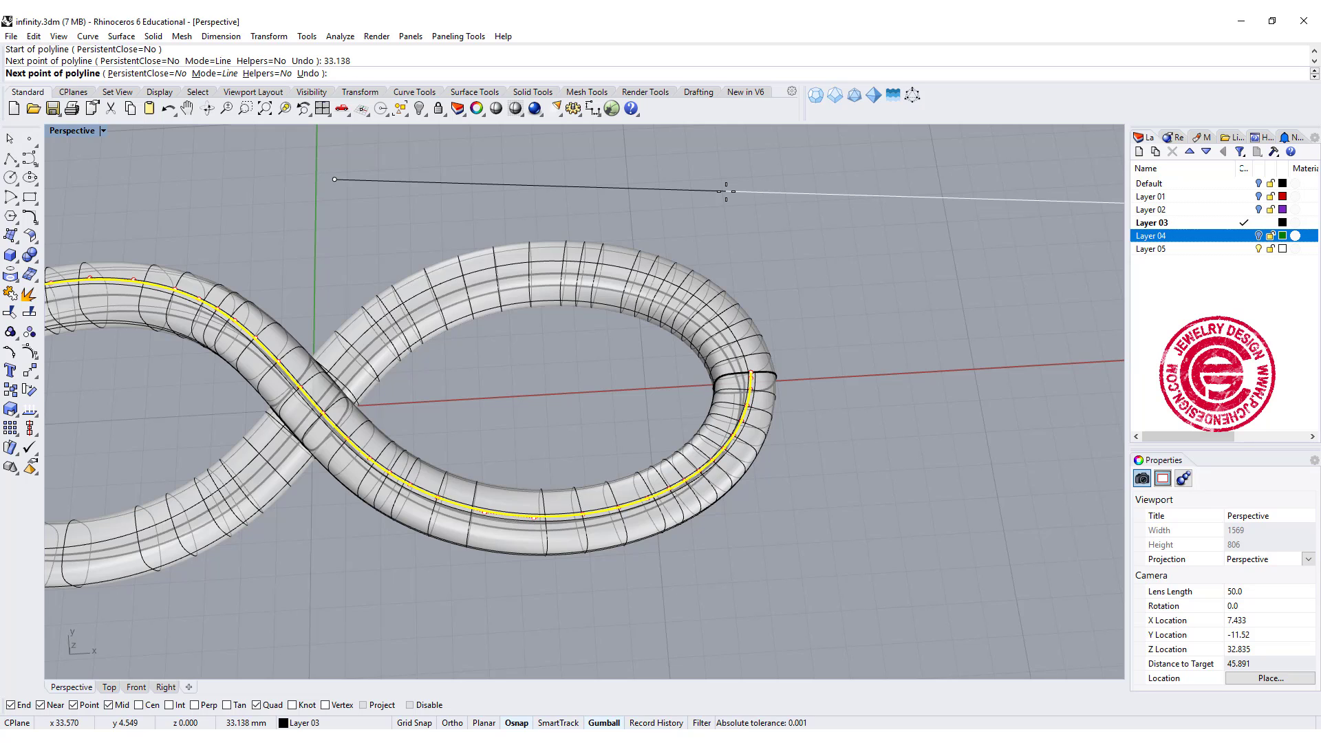
pyautogui.keyDown('shift'); pyautogui.click(726, 192); pyautogui.keyUp('shift')
pyautogui.scroll(-7, 851, 268)
pyautogui.rightClick(867, 269)
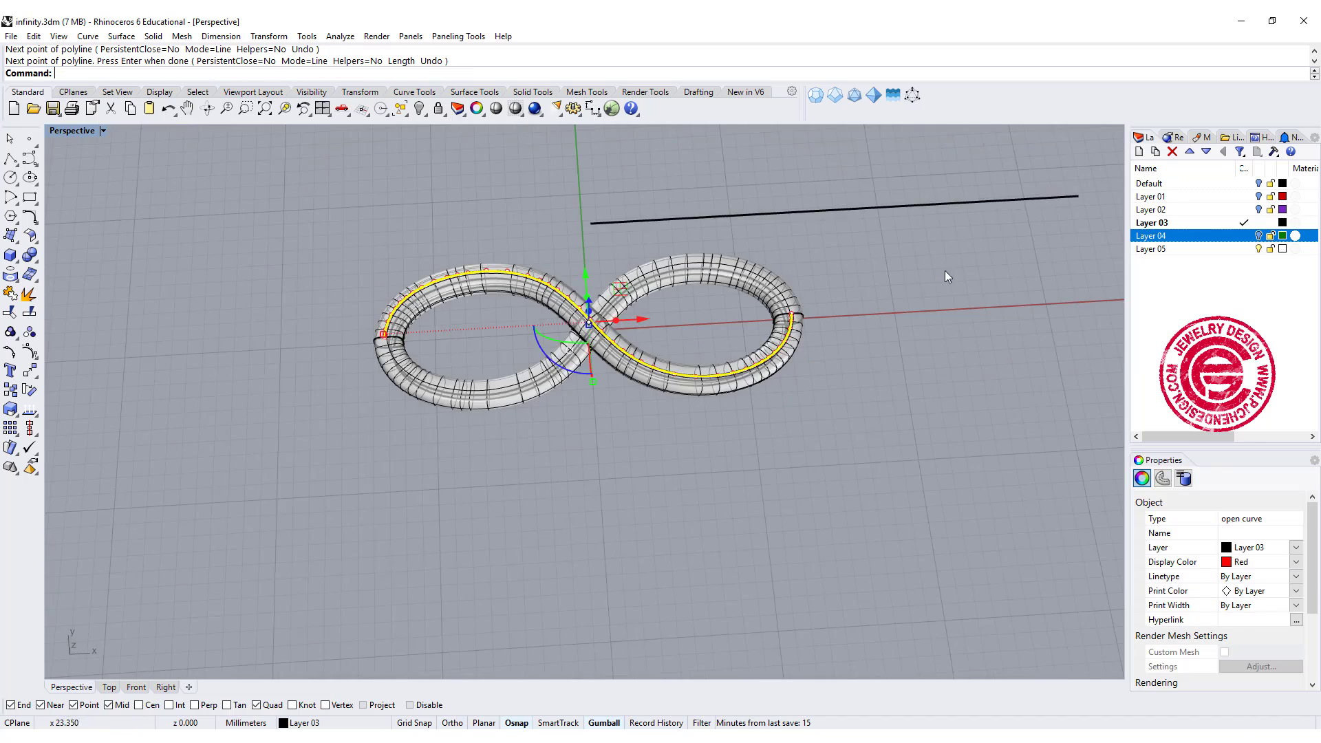
pyautogui.keyDown('shift'); pyautogui.moveTo(955, 270); pyautogui.dragTo(709, 354, button='right'); pyautogui.keyUp('shift')
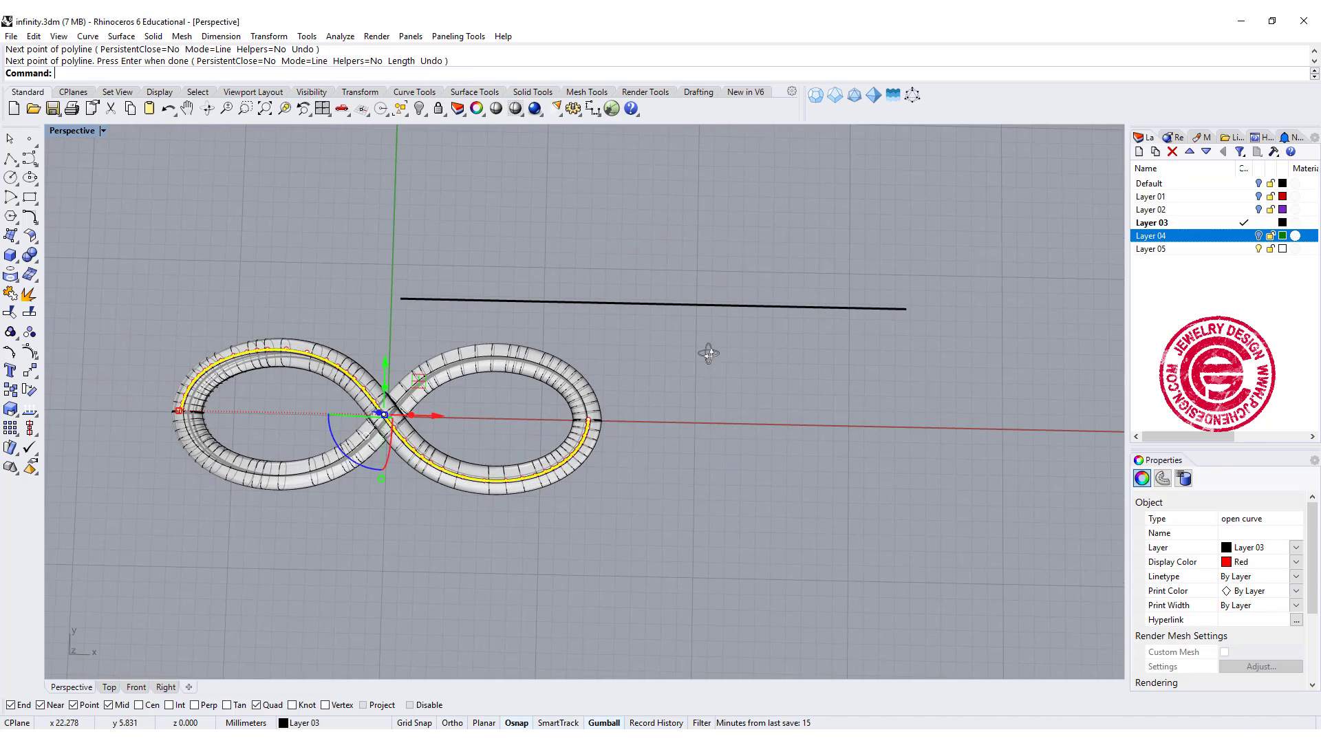
pyautogui.moveTo(588, 365); pyautogui.dragTo(599, 357, button='right')
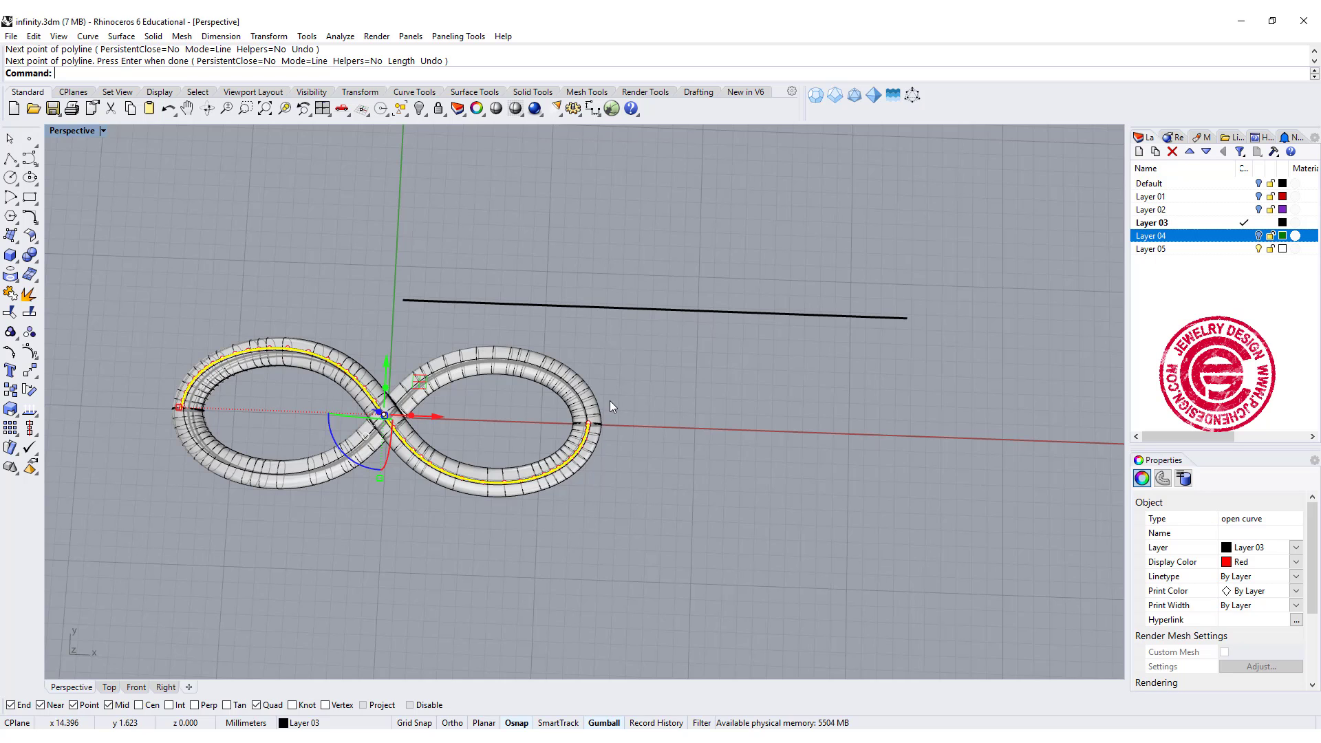
pyautogui.moveTo(611, 401); pyautogui.dragTo(676, 312, button='right')
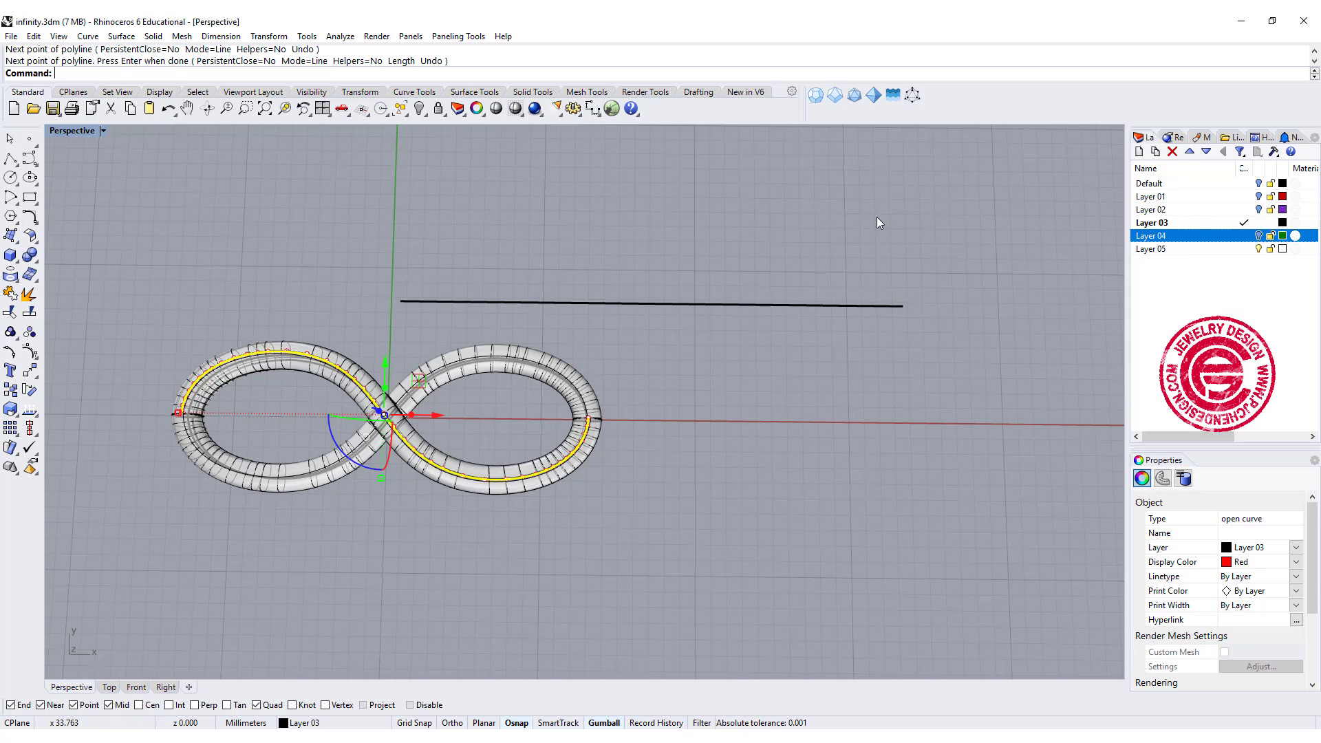
# Step: Show Layer 04 and align the stone horizontally centred on the line's midpoint
pyautogui.click(1259, 236)
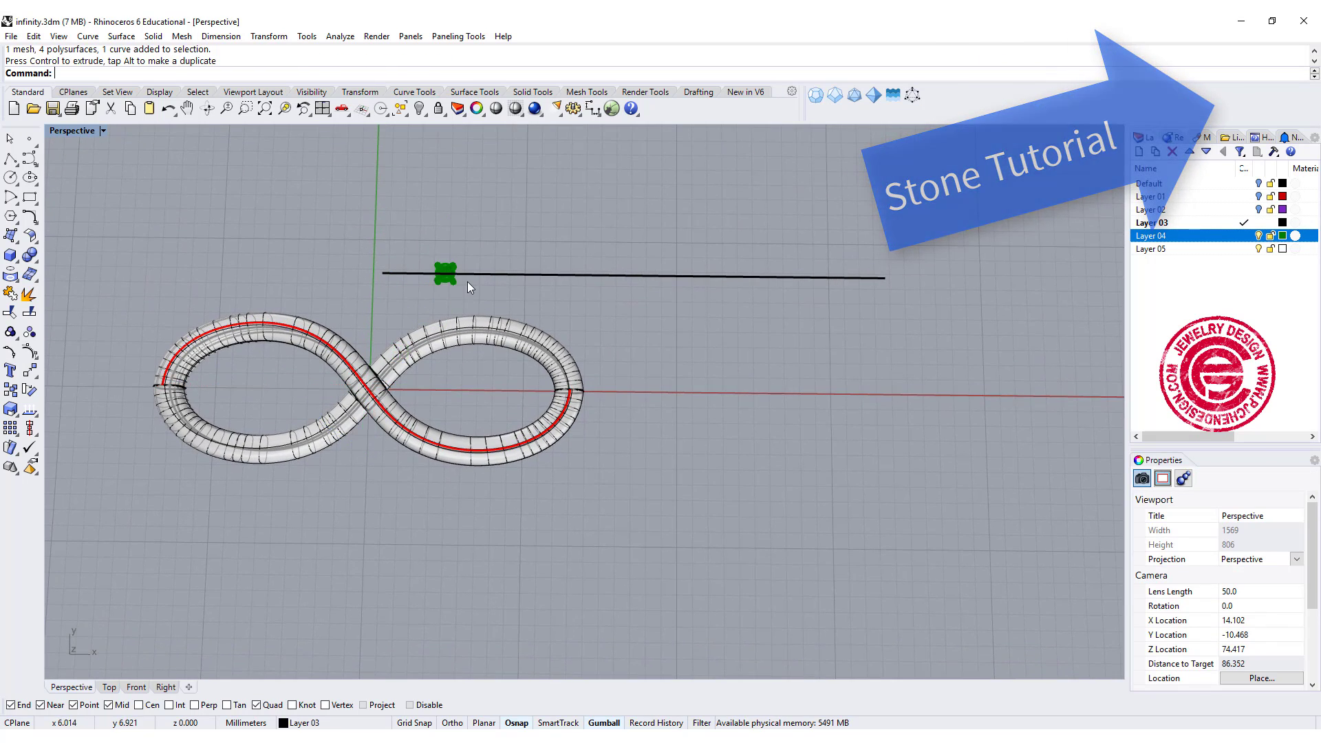
pyautogui.scroll(6, 435, 282)
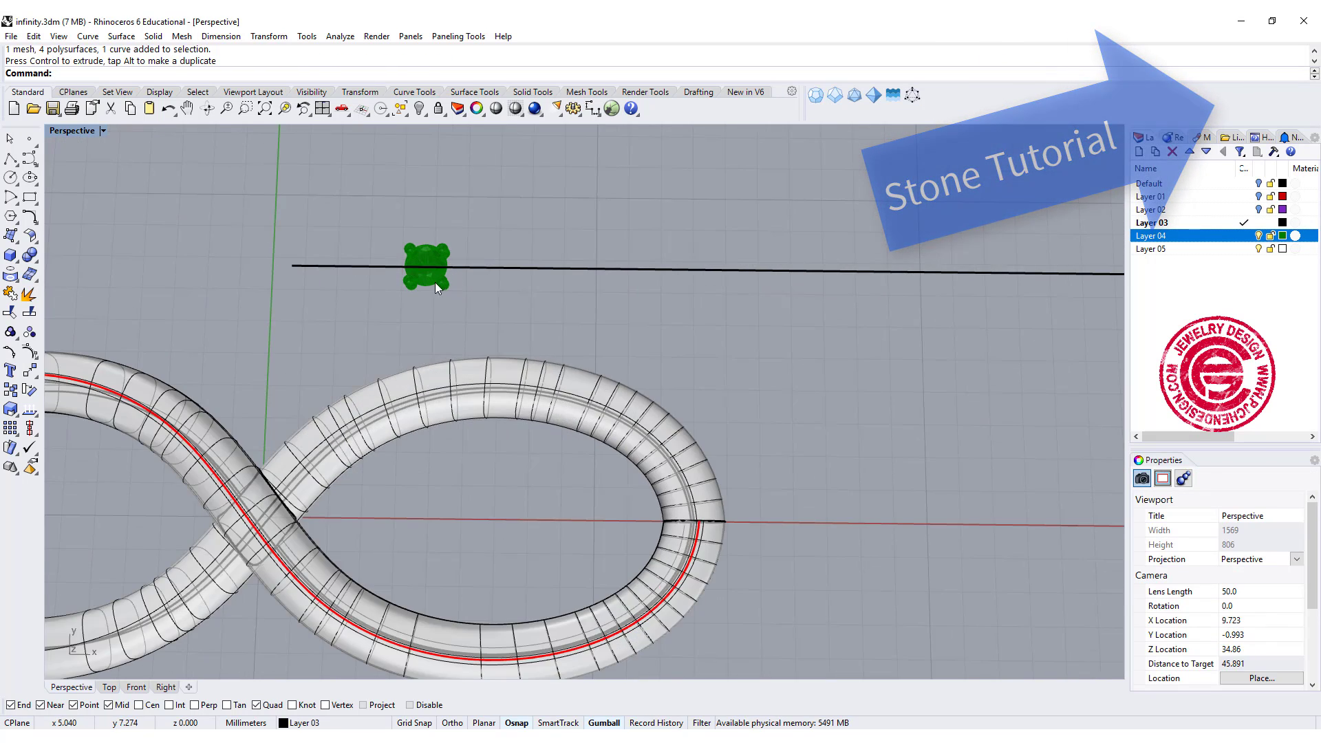
pyautogui.moveTo(484, 302); pyautogui.dragTo(496, 287, button='right')
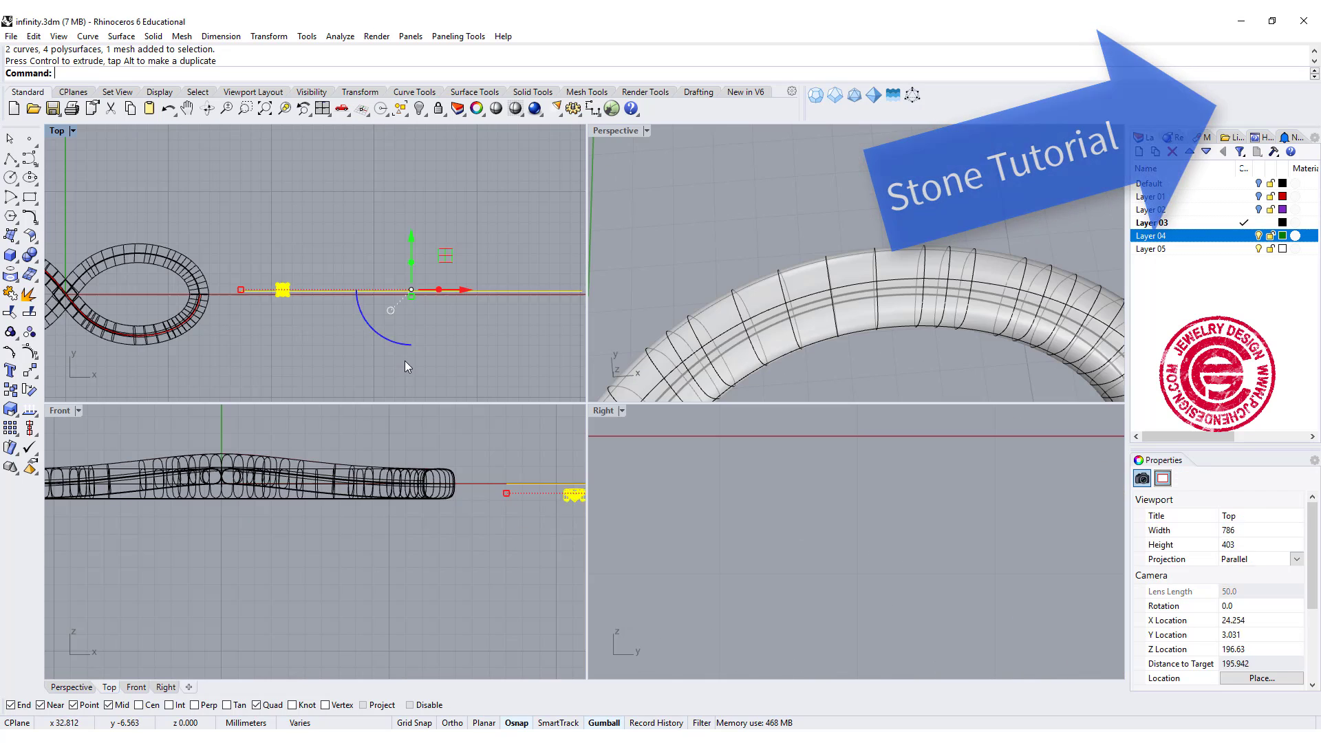
pyautogui.click(405, 361)
pyautogui.scroll(7, 319, 304)
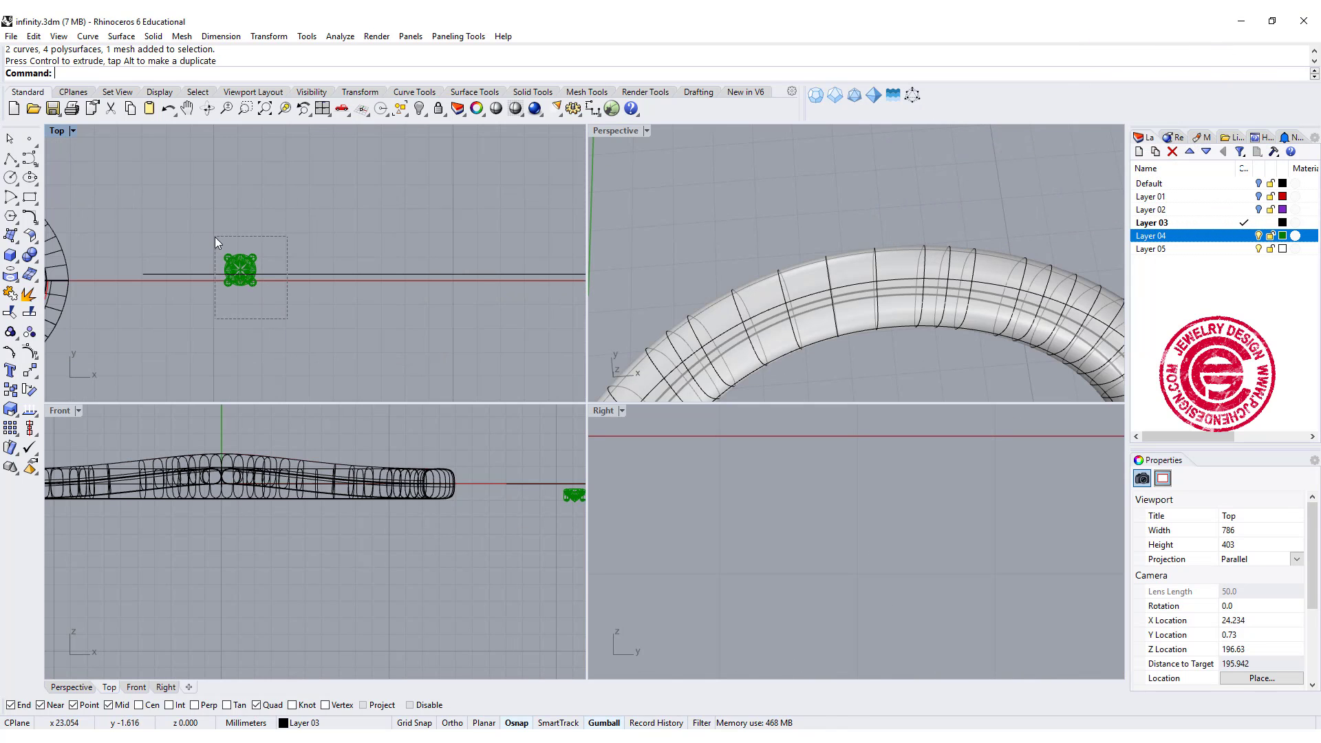
pyautogui.moveTo(214, 237); pyautogui.dragTo(214, 237)
pyautogui.scroll(2, 245, 283)
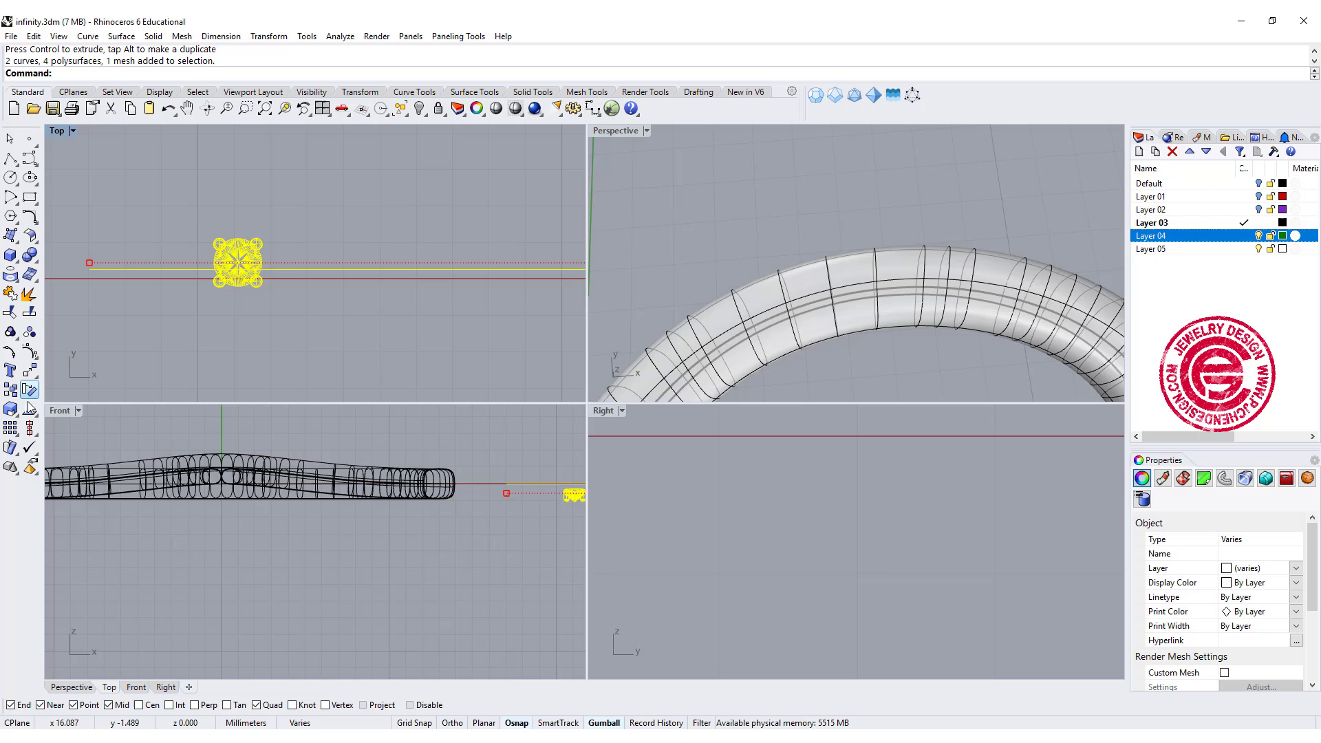
pyautogui.click(30, 428)
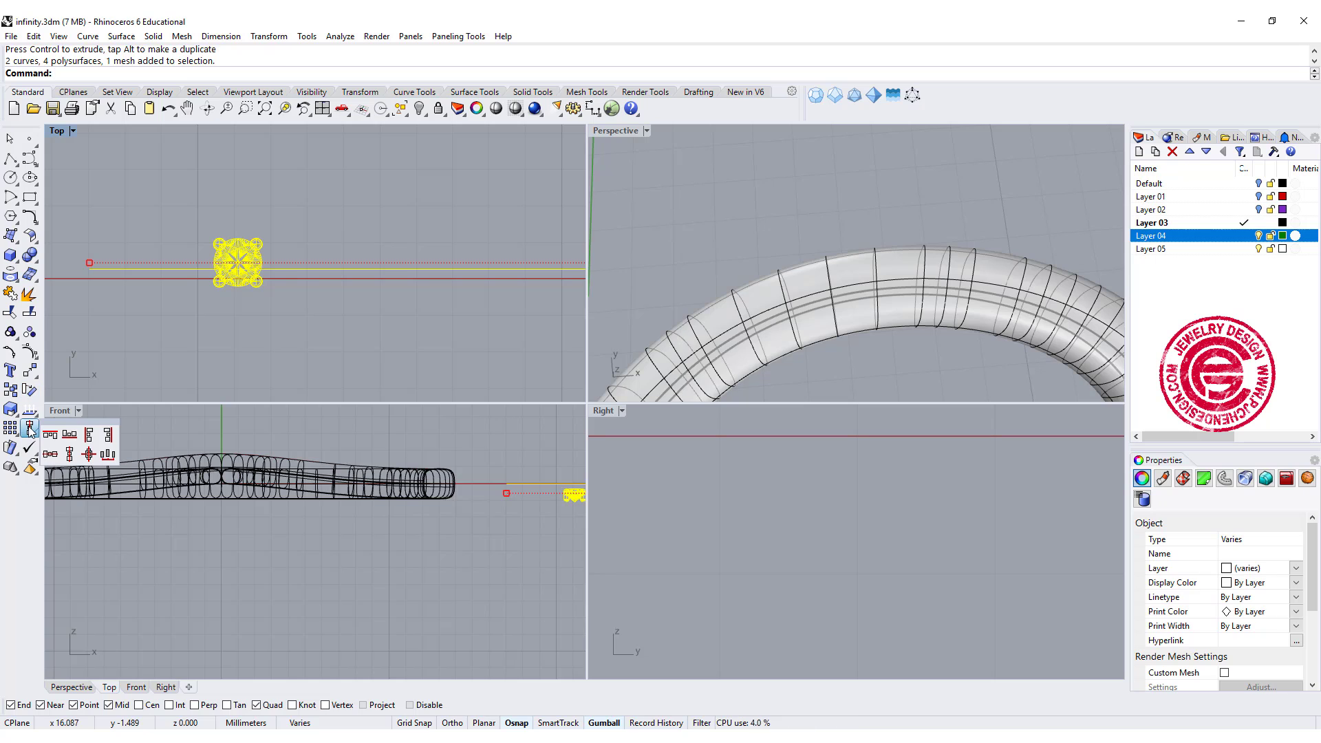
pyautogui.click(50, 454)
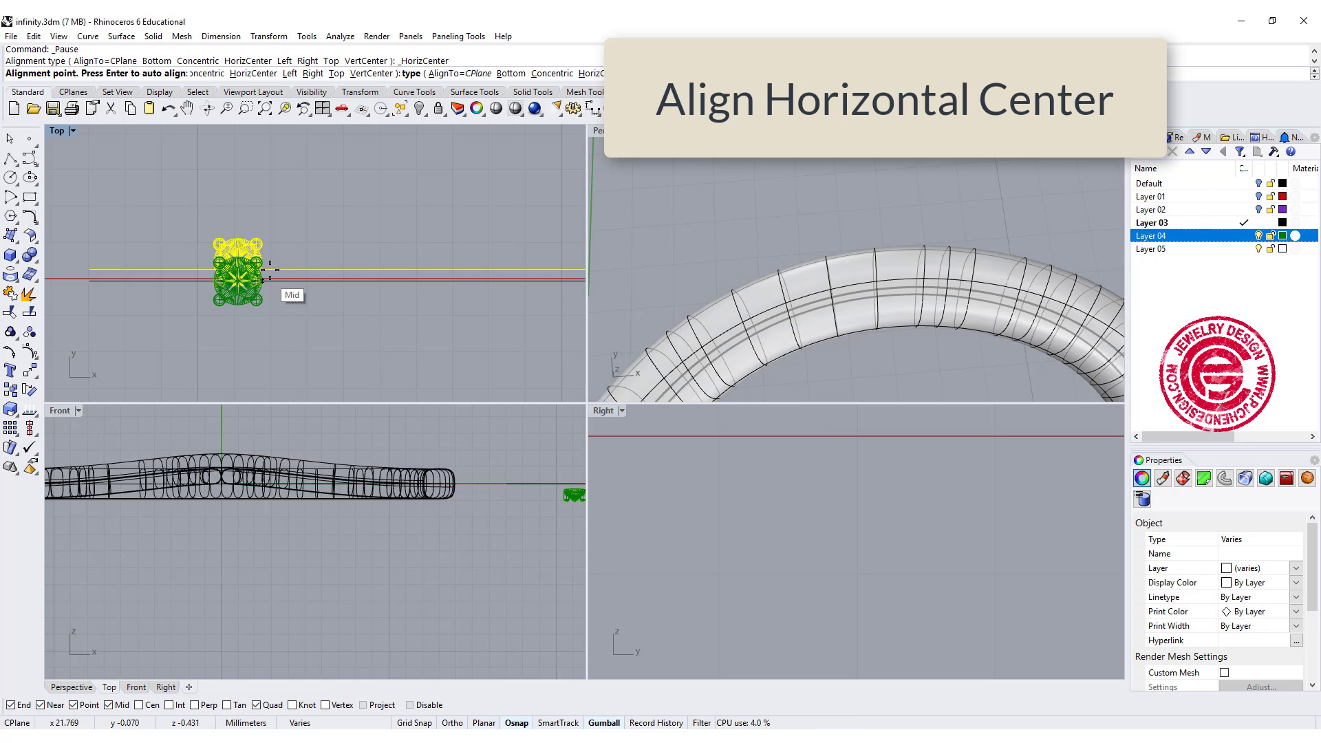
pyautogui.click(270, 277)
pyautogui.click(276, 332)
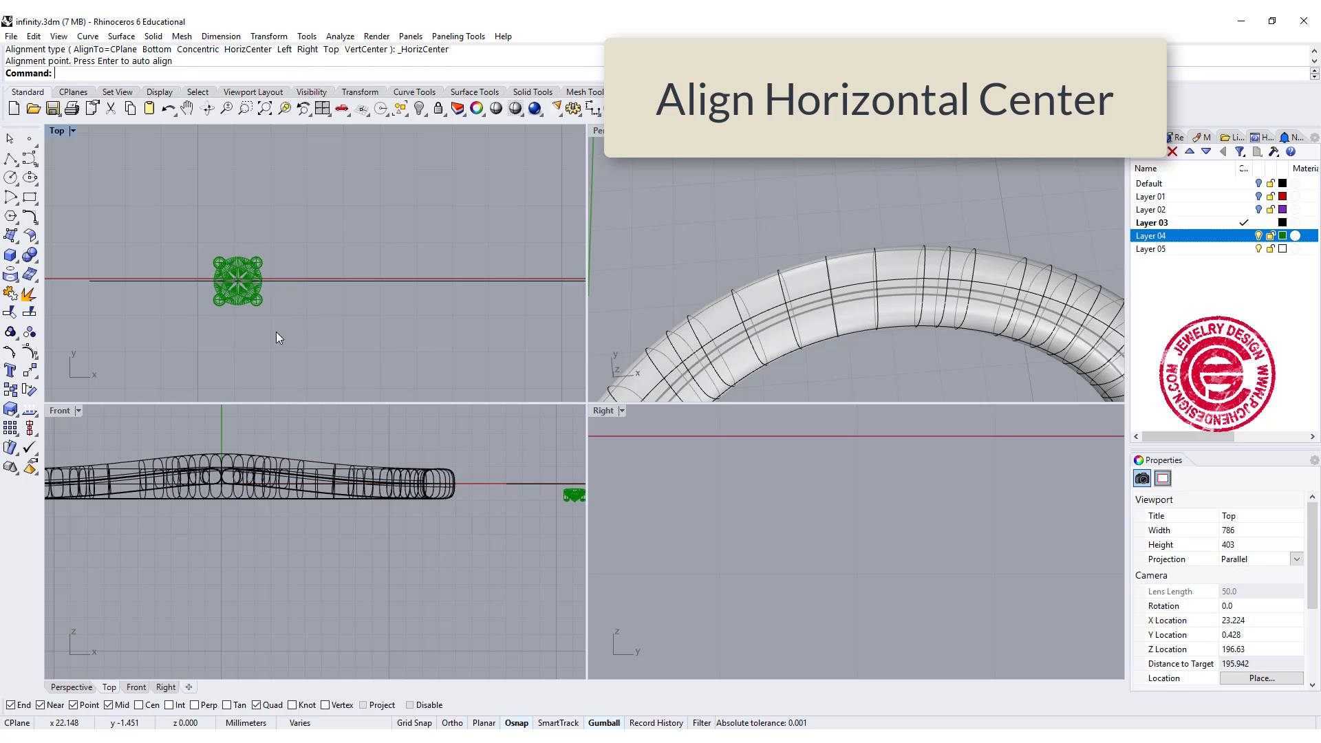
# Step: In the Front view, raise the stone so it sits on the straight line
pyautogui.moveTo(570, 513); pyautogui.dragTo(316, 551, button='right')
pyautogui.scroll(6, 354, 523)
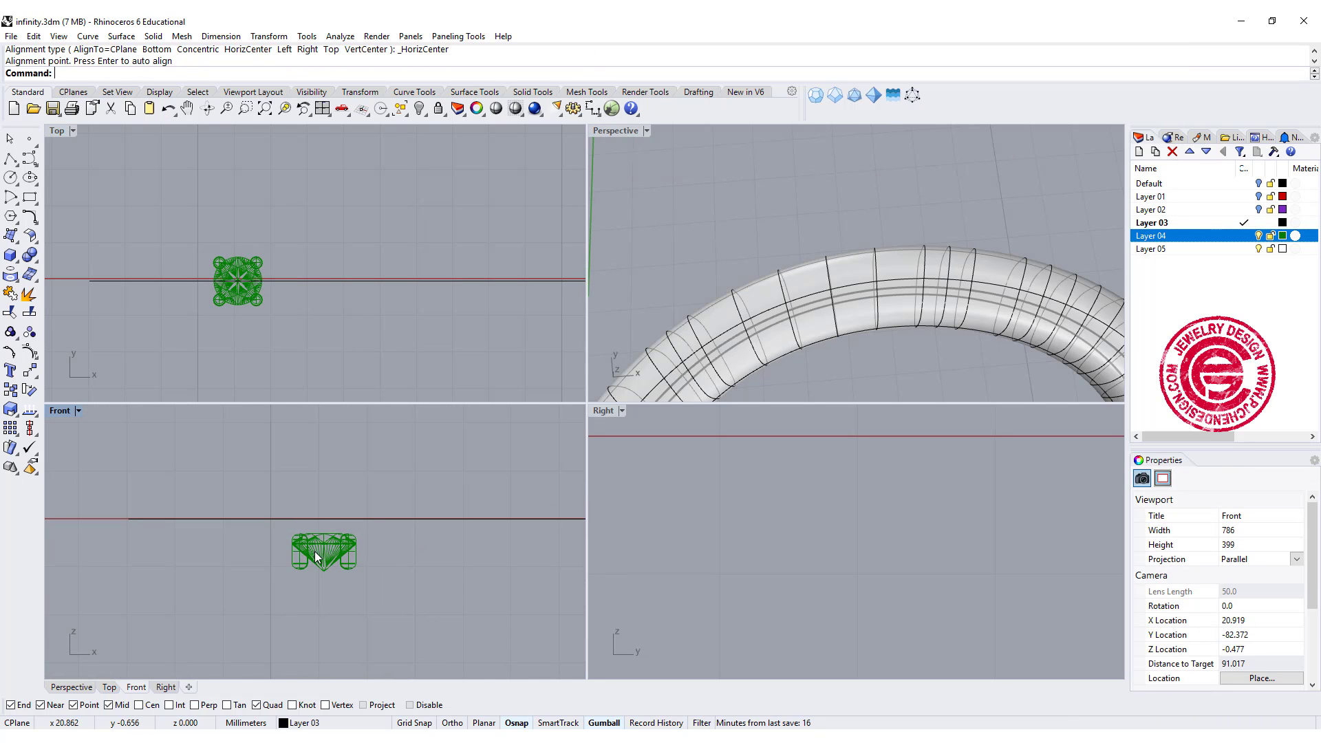
pyautogui.click(315, 551)
pyautogui.moveTo(324, 515); pyautogui.dragTo(329, 477)
pyautogui.click(235, 520)
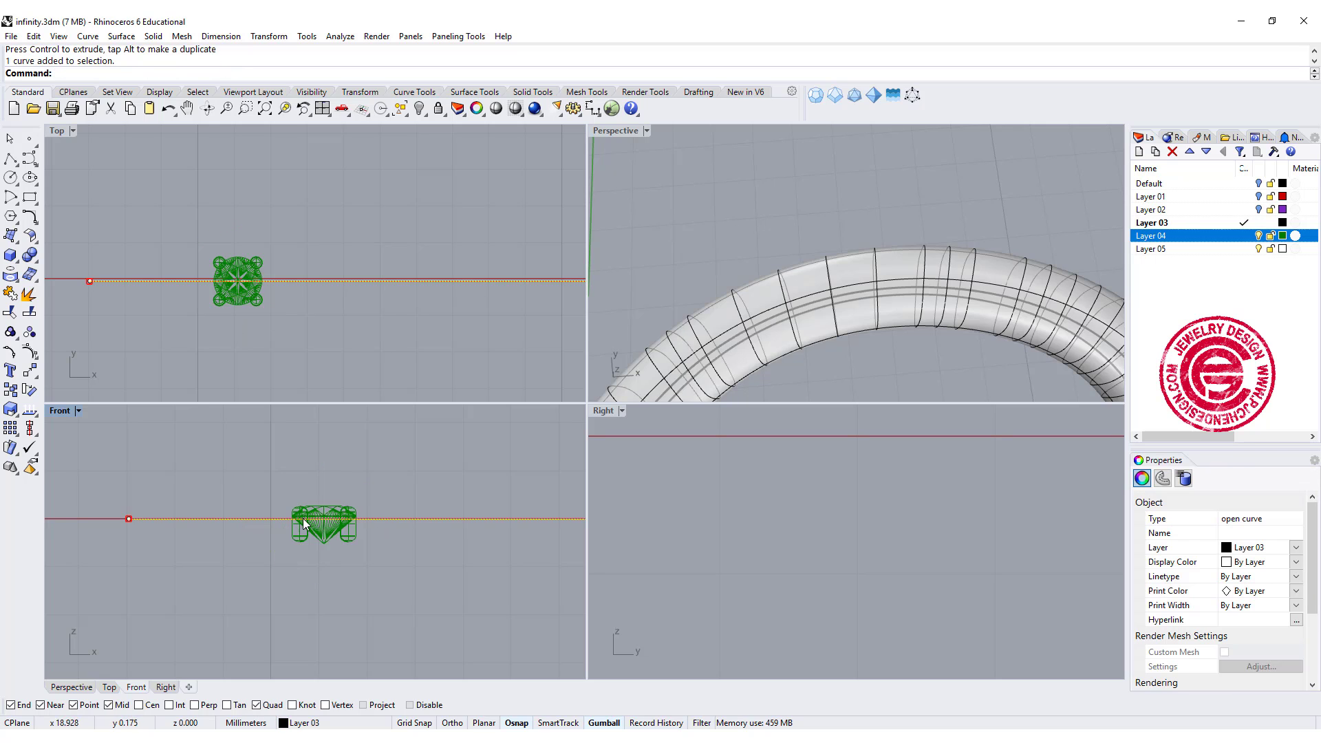
pyautogui.scroll(3, 331, 518)
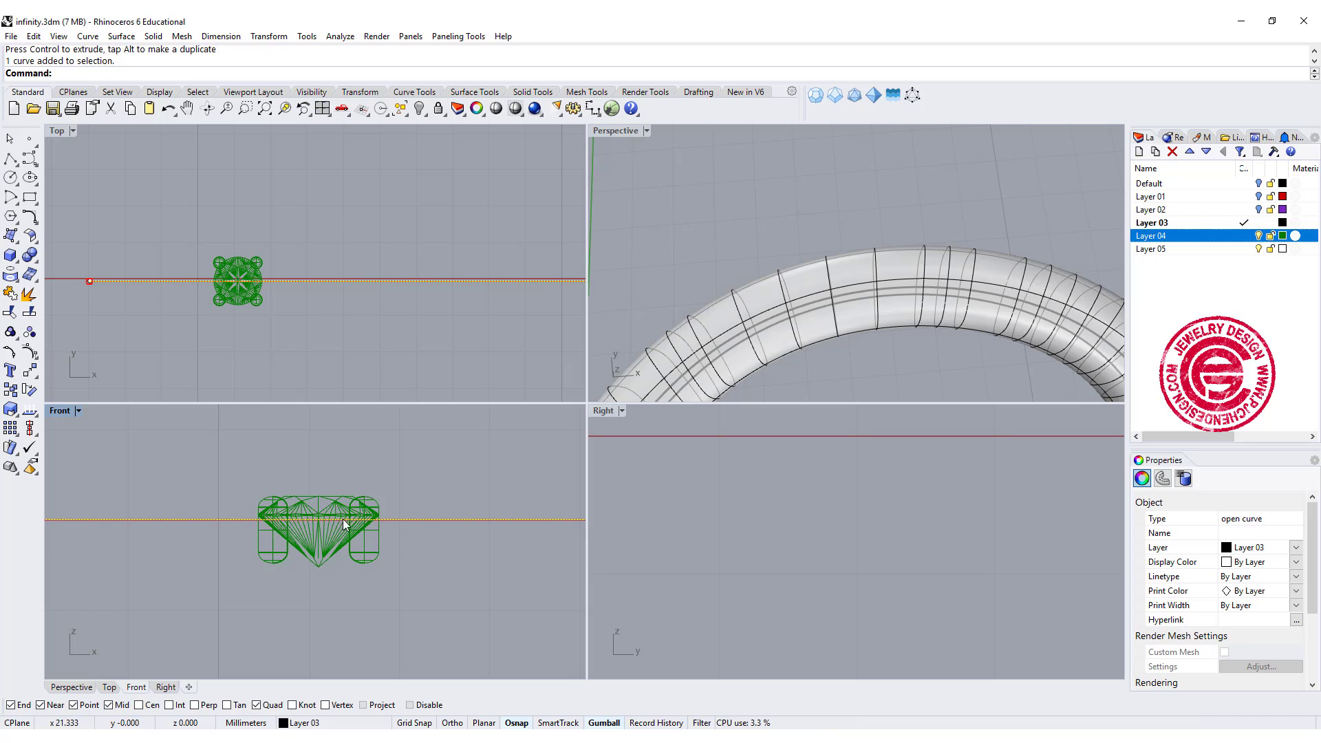
pyautogui.click(350, 594)
pyautogui.scroll(-4, 190, 258)
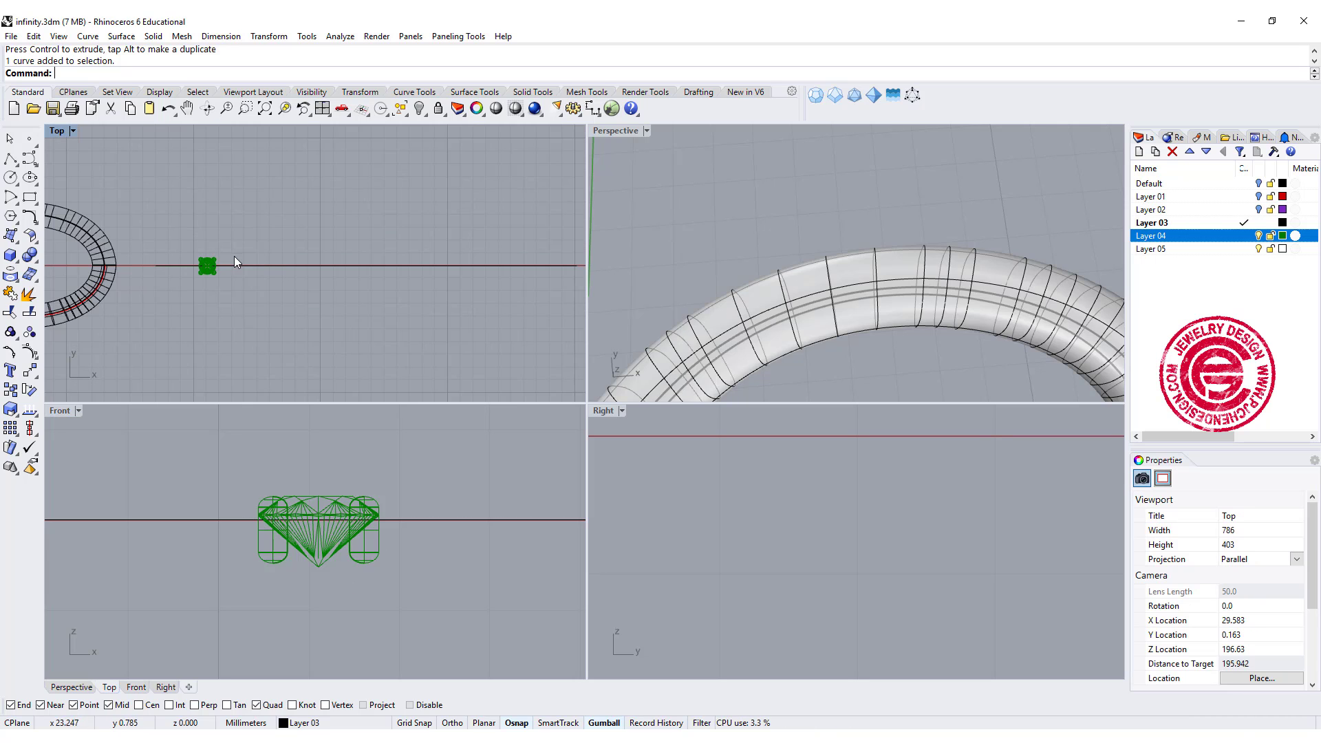
# Step: Linear-array the stone group 15 times, spacing copies edge to edge along the line
pyautogui.click(210, 273)
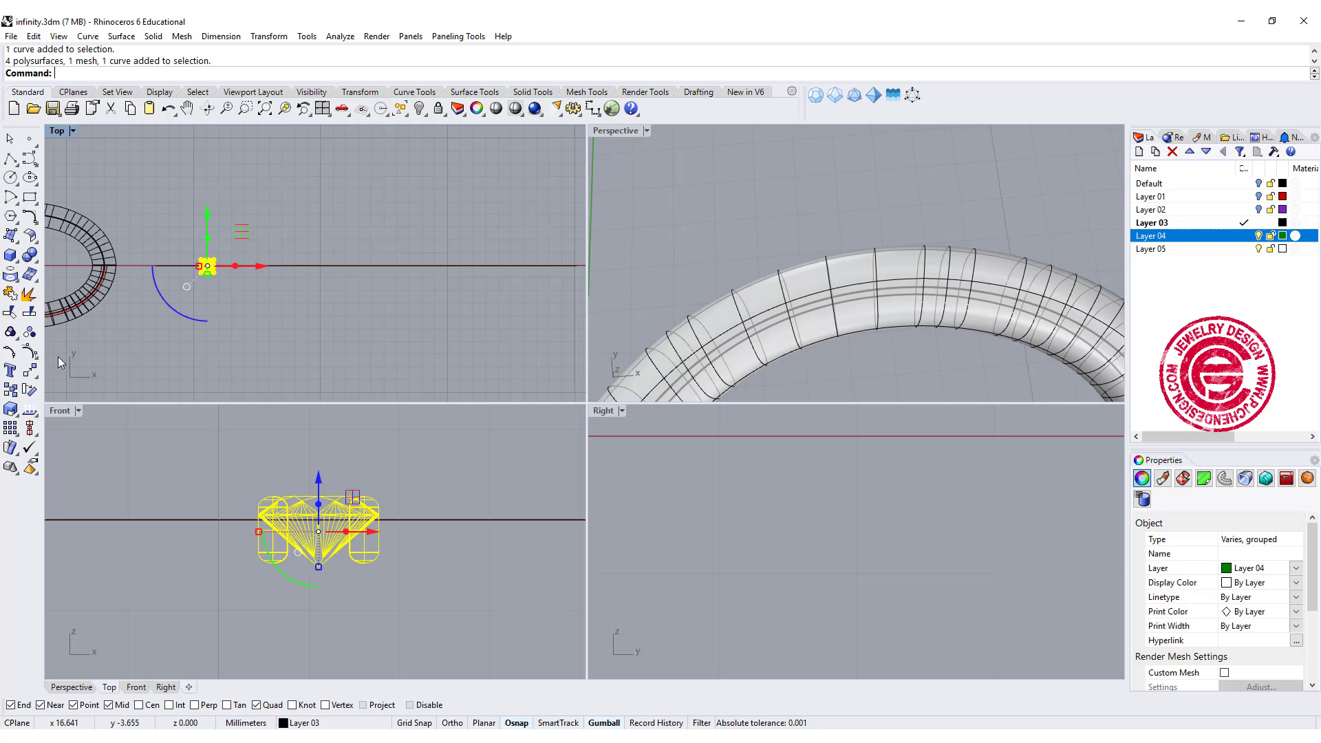
pyautogui.click(15, 433)
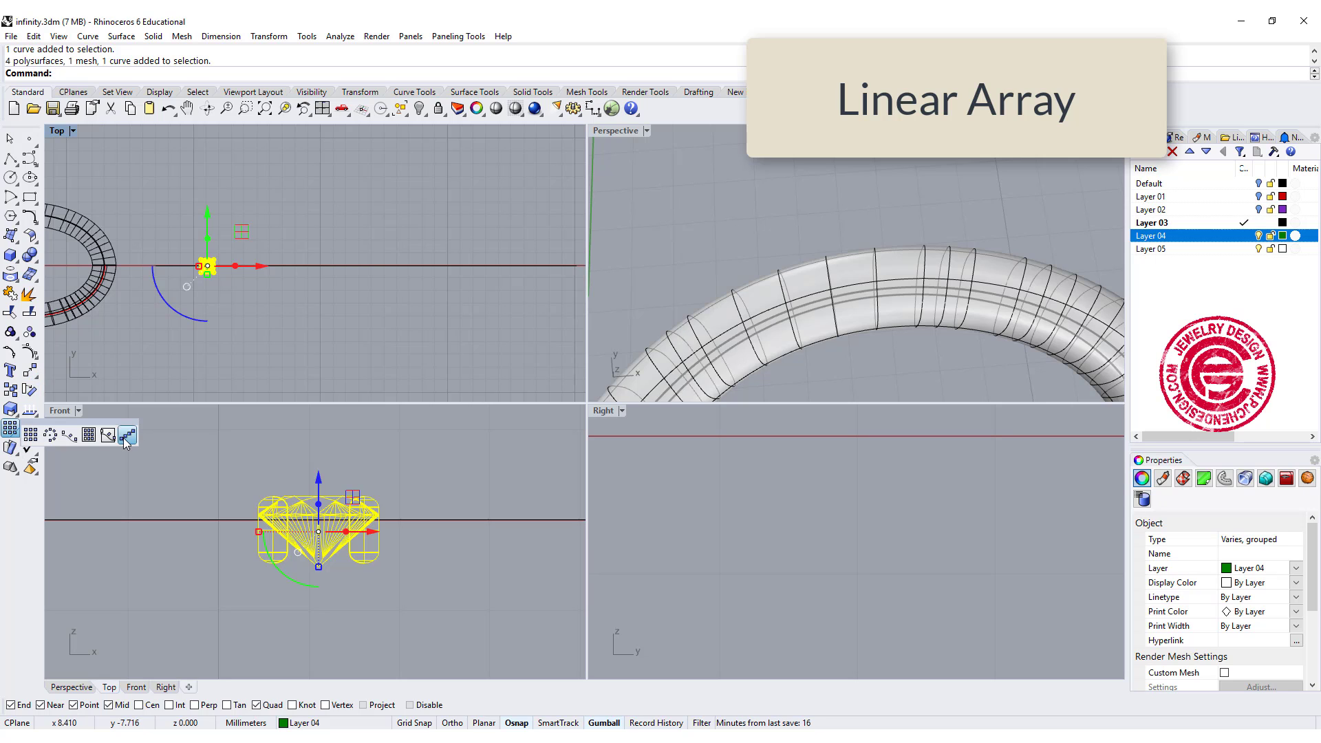
pyautogui.click(128, 436)
pyautogui.scroll(-4, 207, 267)
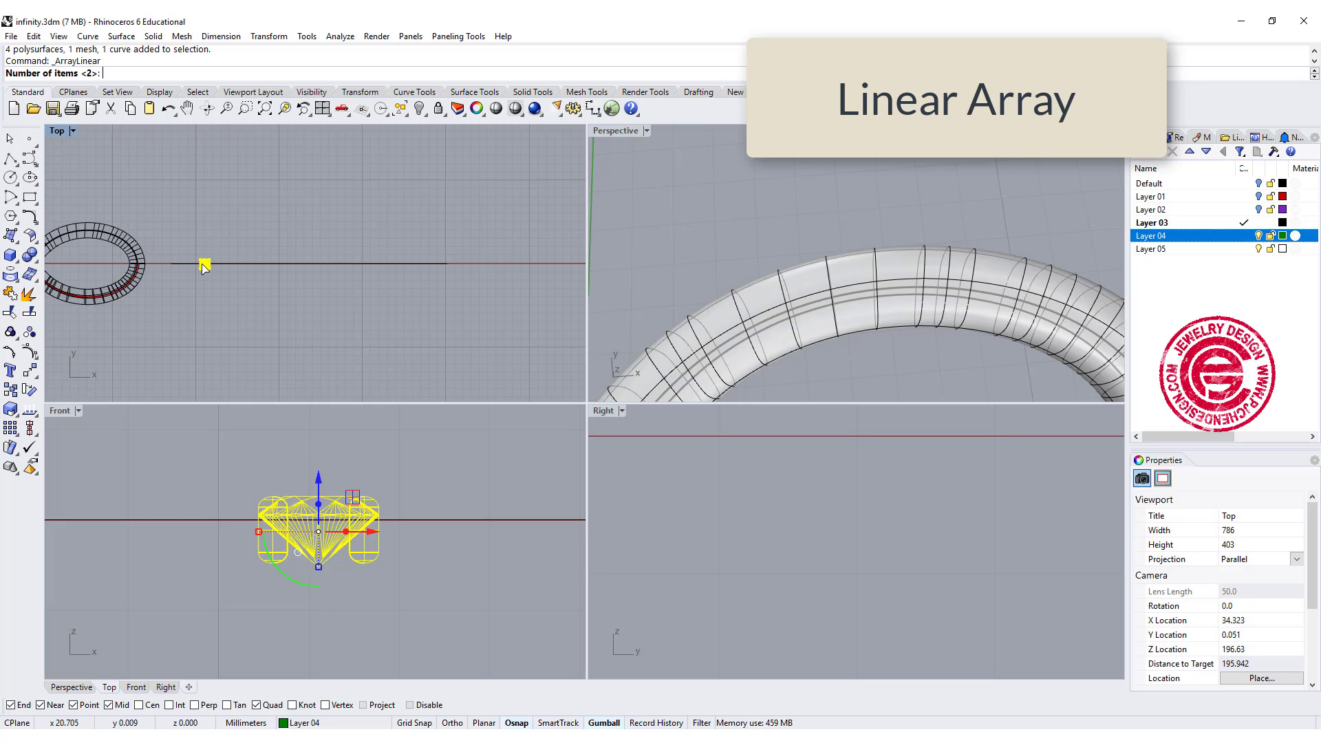
pyautogui.write('15')
pyautogui.press('Return')
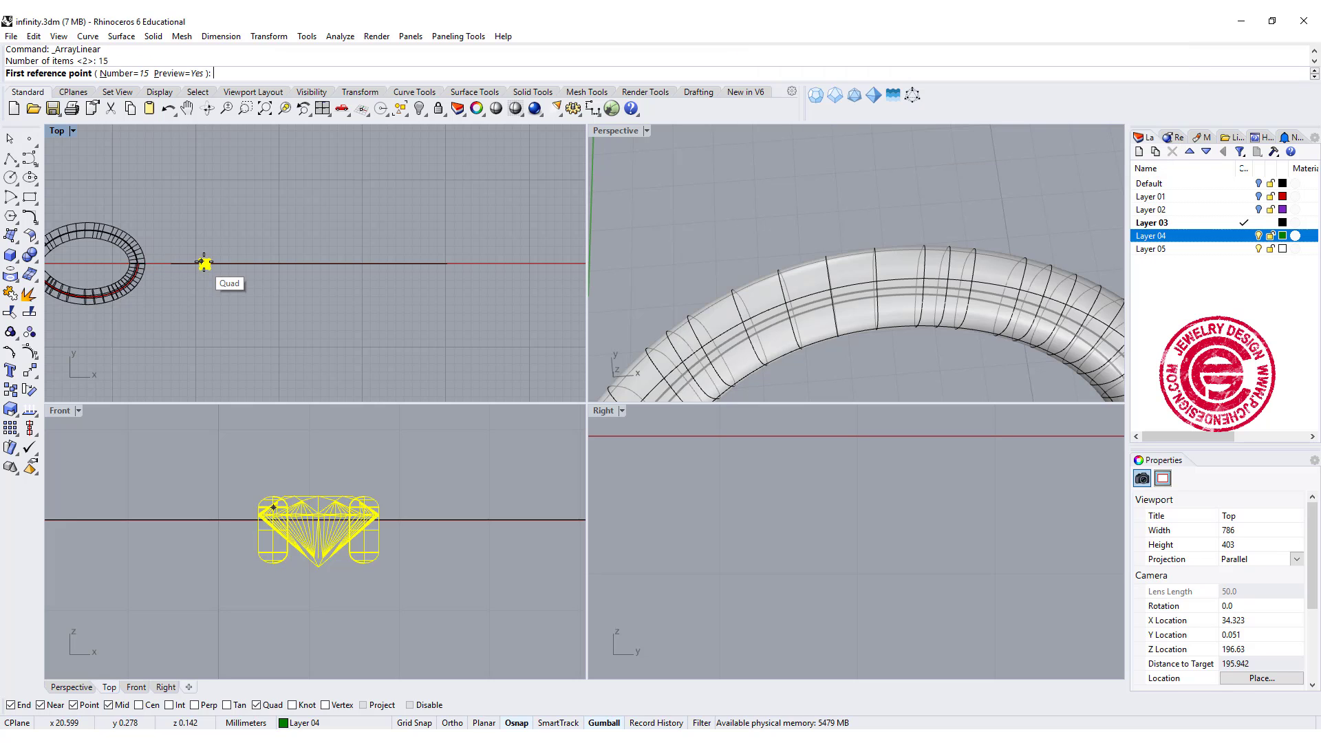
pyautogui.scroll(3, 206, 296)
pyautogui.click(196, 231)
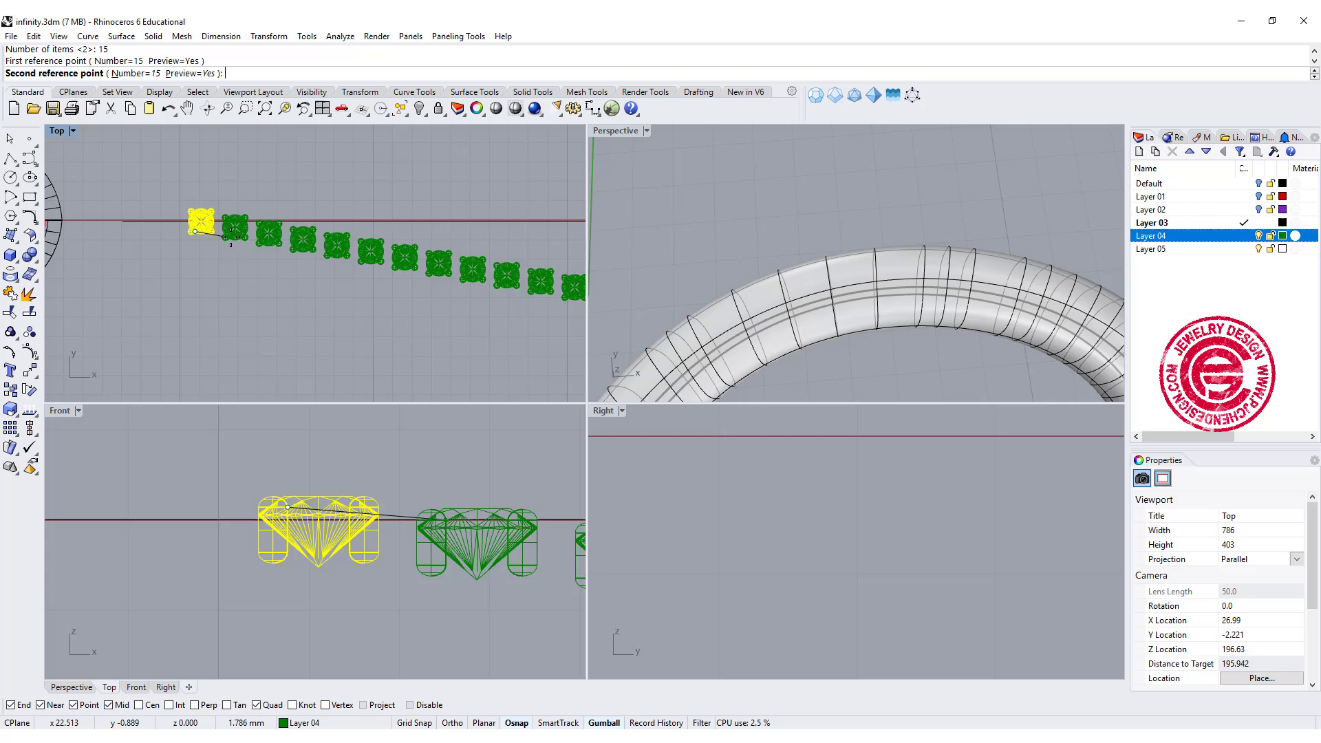
pyautogui.scroll(5, 219, 226)
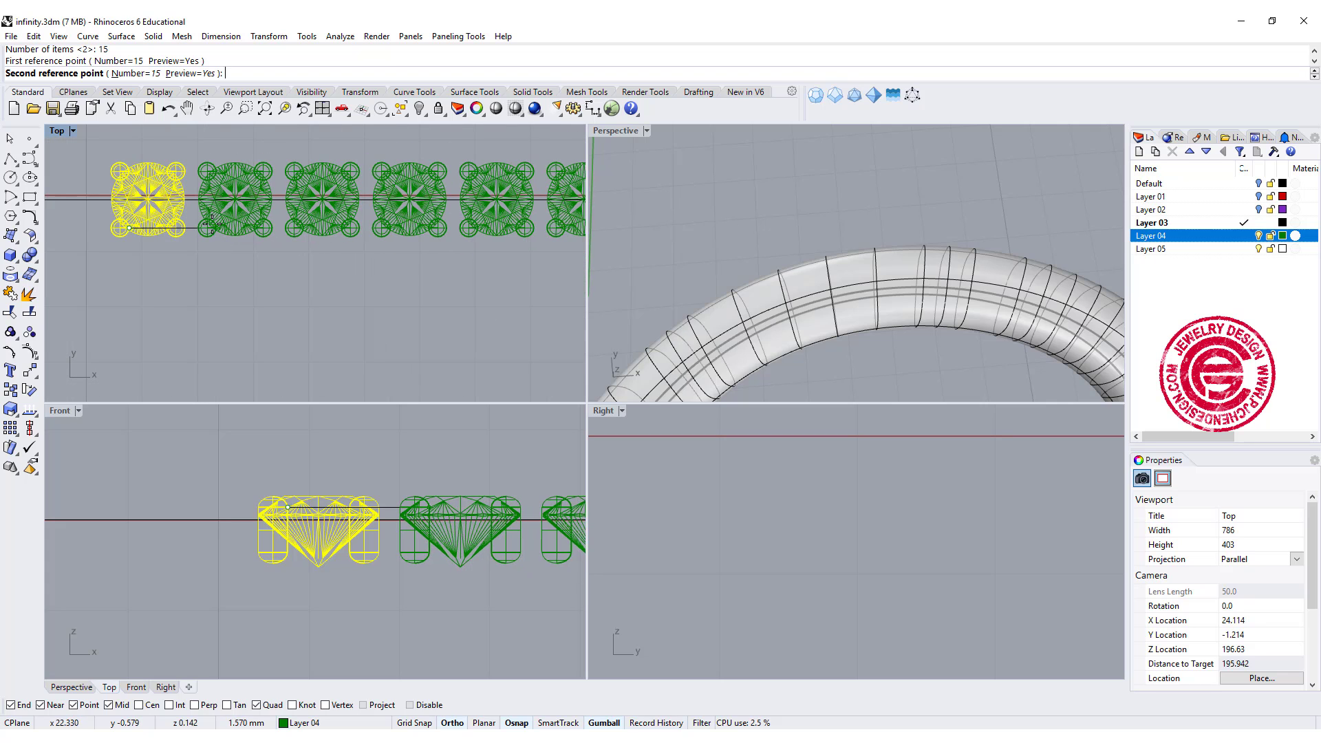
pyautogui.click(208, 223)
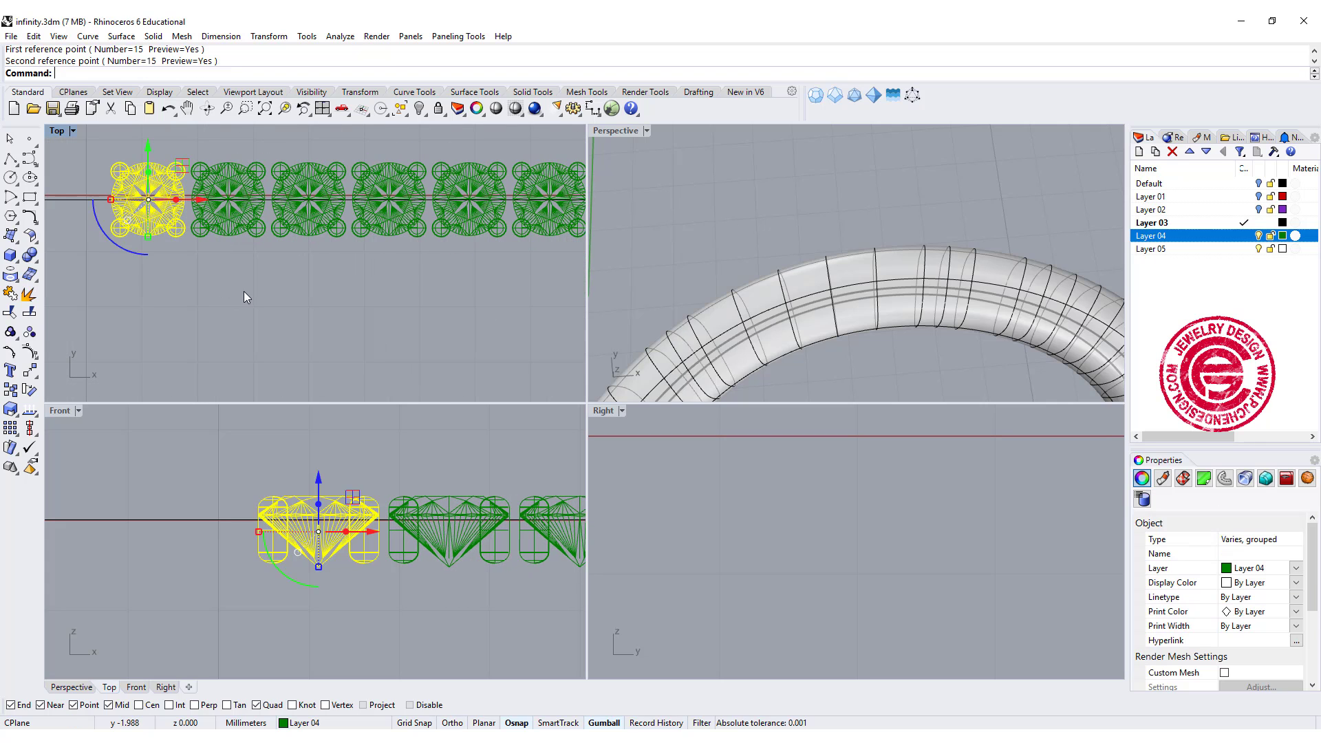
pyautogui.scroll(-5, 243, 291)
pyautogui.click(531, 290)
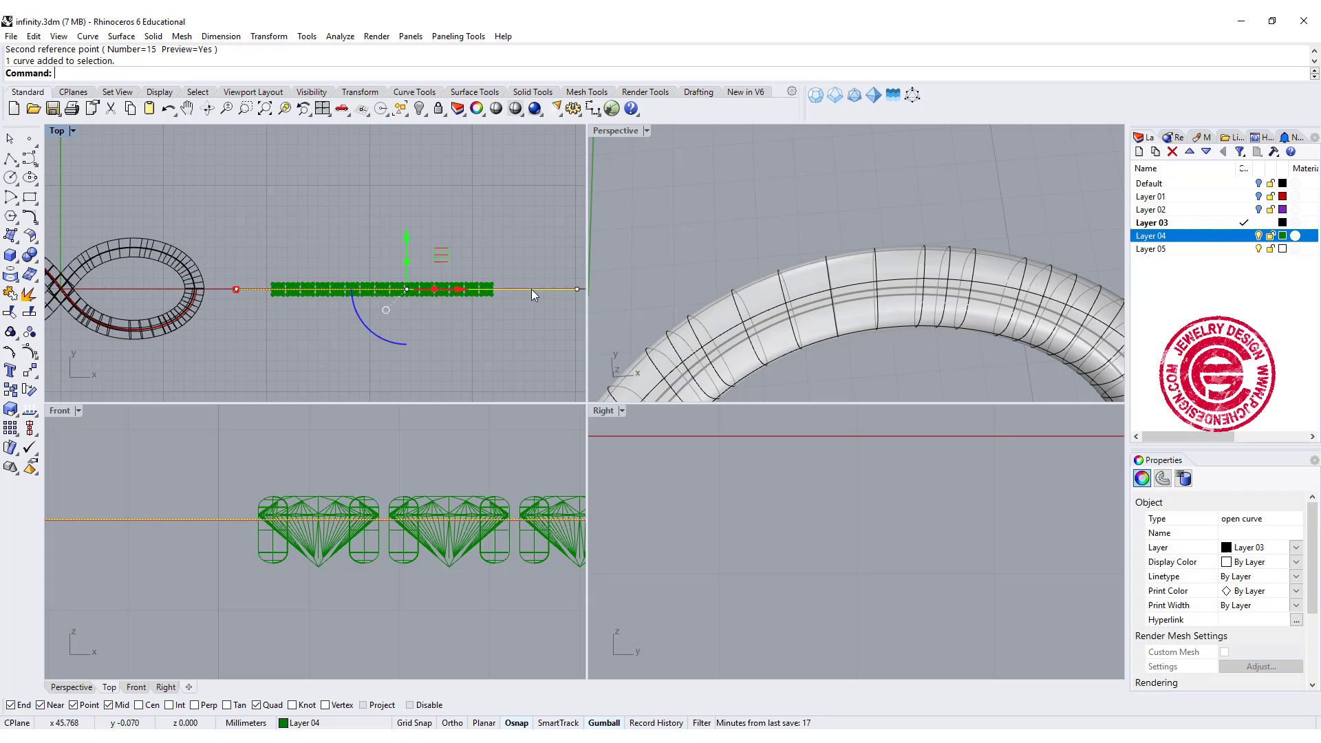
# Step: Group the row of 15 stones into one object
pyautogui.click(240, 246)
pyautogui.moveTo(259, 237); pyautogui.dragTo(372, 268)
pyautogui.click(11, 333)
# Step: Align the stone group to Vertical Center on the straight line
pyautogui.click(517, 332)
pyautogui.click(31, 430)
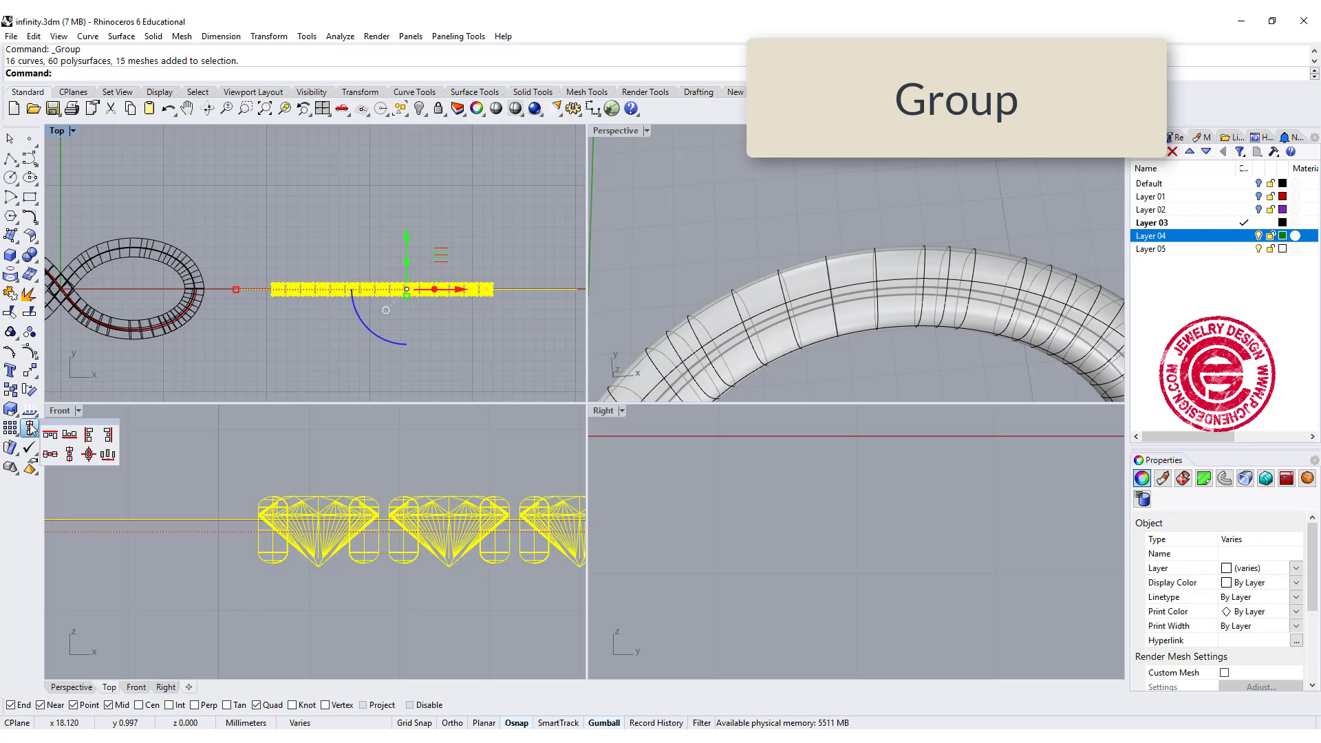
pyautogui.click(69, 454)
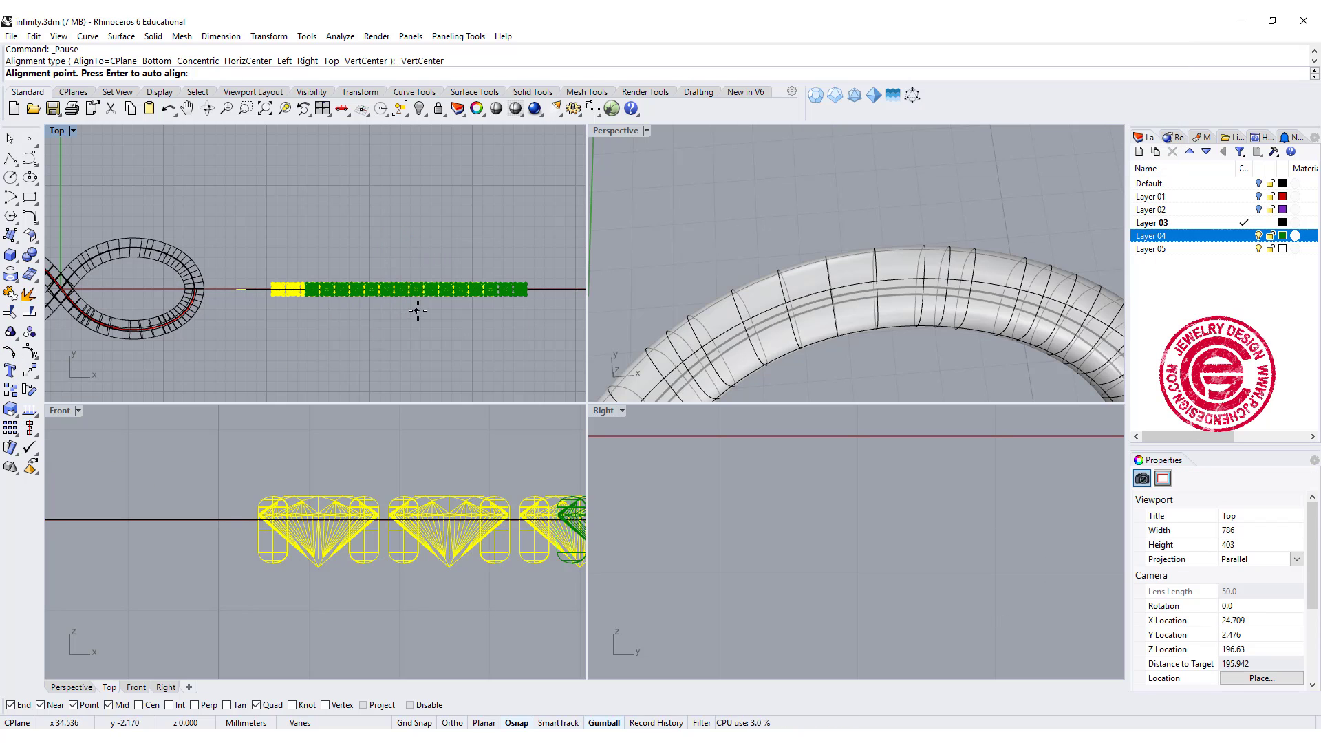
pyautogui.press('Return')
pyautogui.click(434, 351)
pyautogui.scroll(-6, 463, 226)
pyautogui.scroll(4, 499, 267)
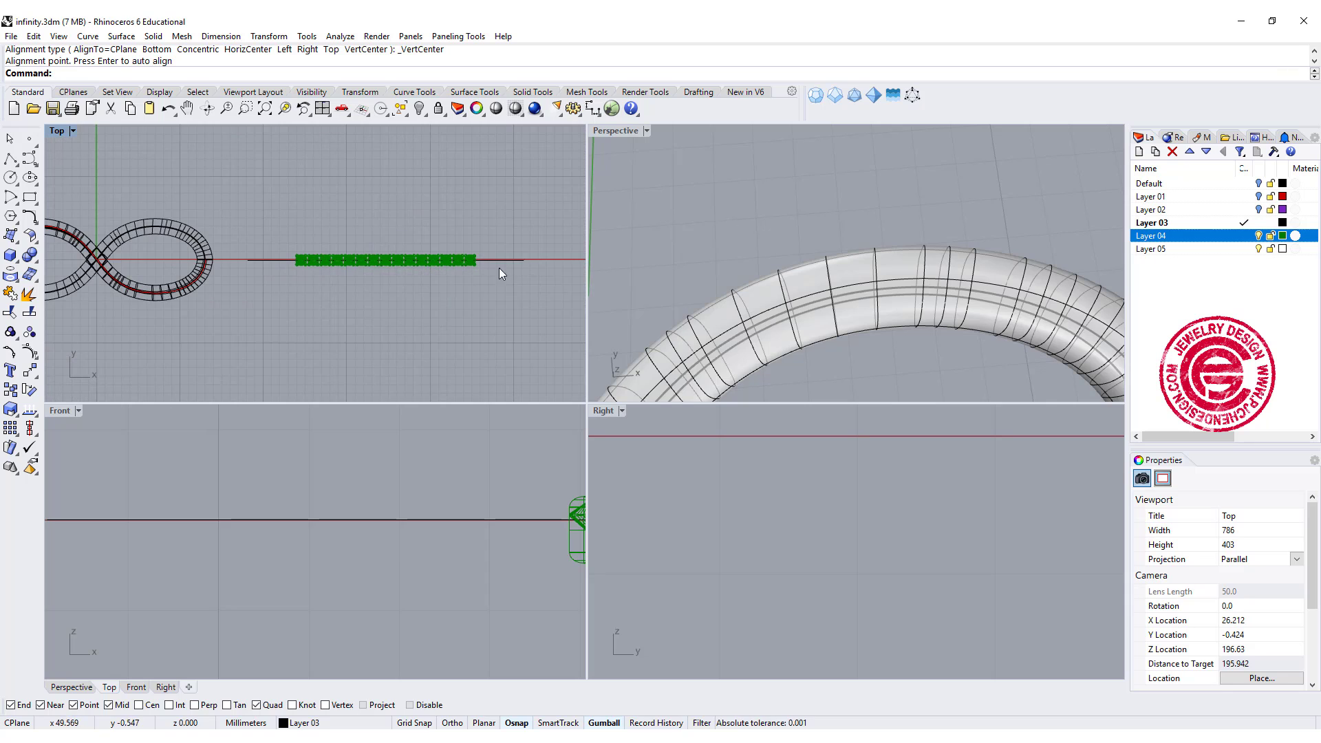
pyautogui.moveTo(493, 283); pyautogui.dragTo(391, 221)
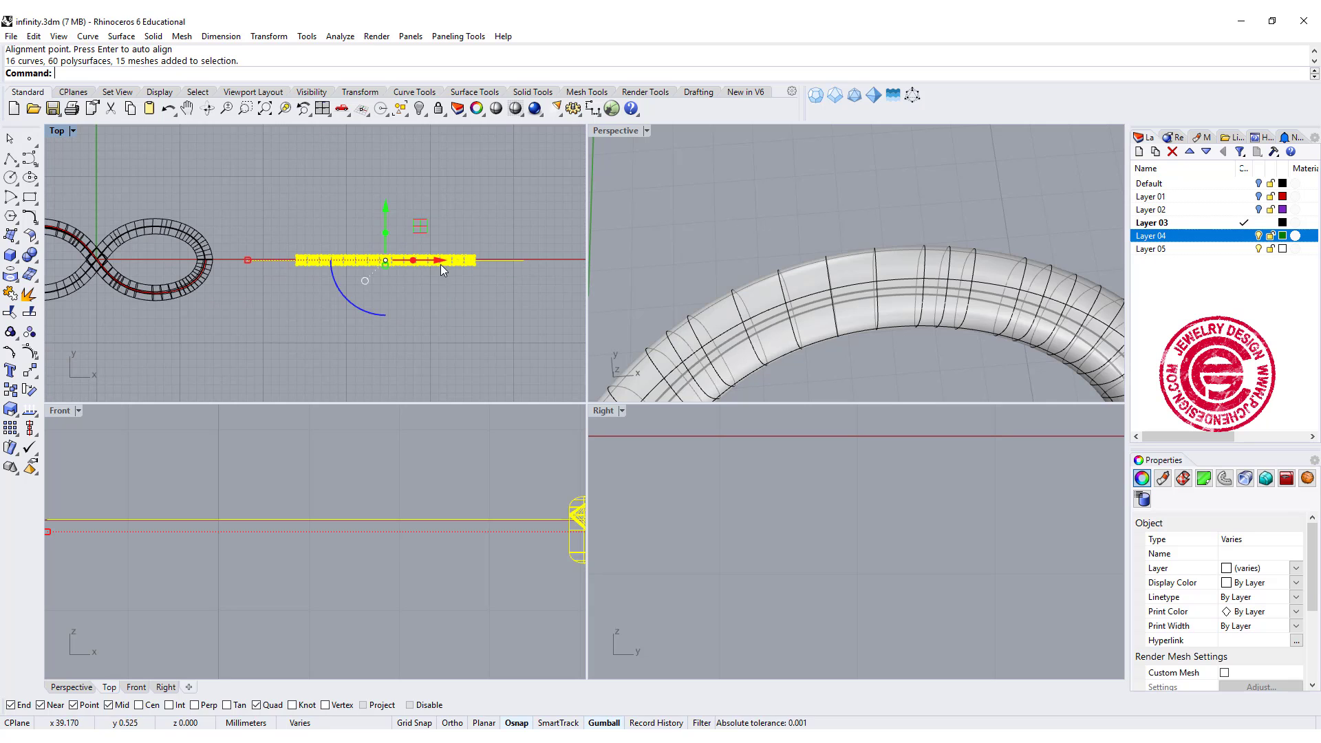
pyautogui.scroll(-5, 823, 302)
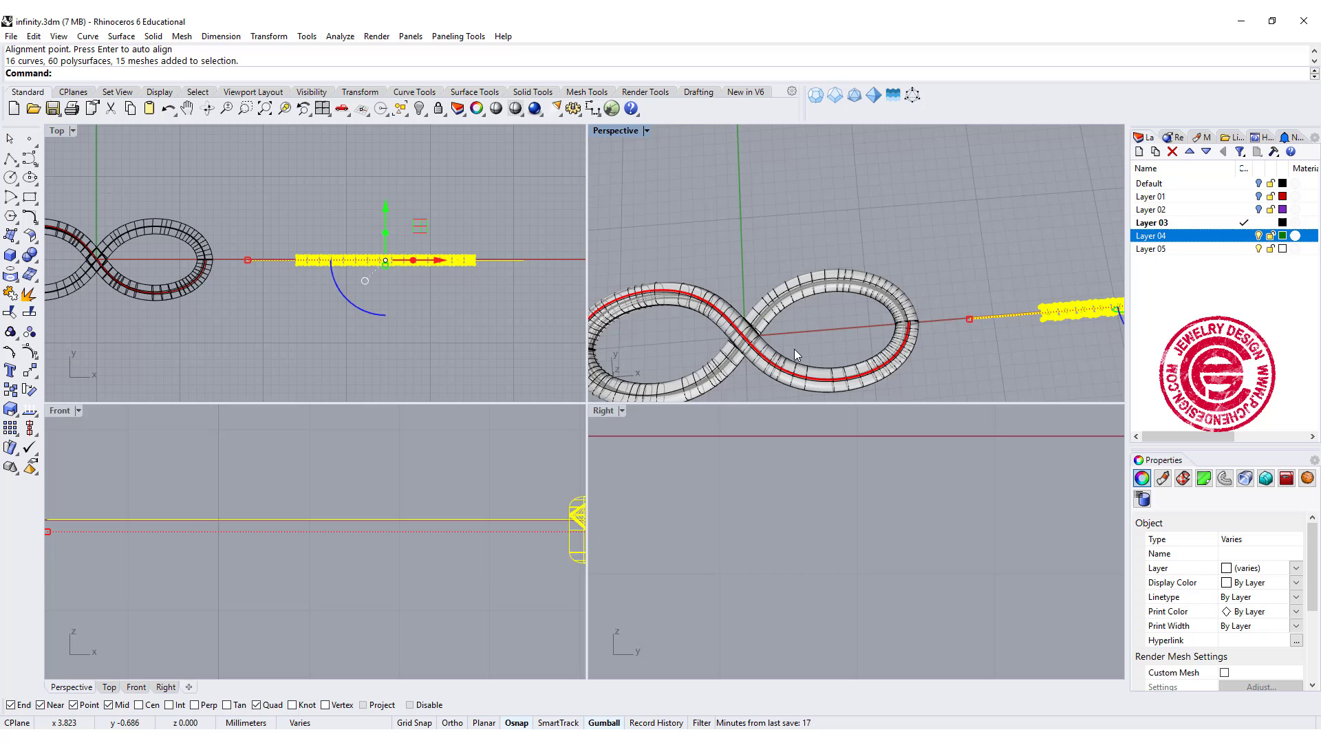
# Step: Maximise the Perspective viewport and tilt it slightly
pyautogui.doubleClick(618, 131)
pyautogui.scroll(3, 591, 321)
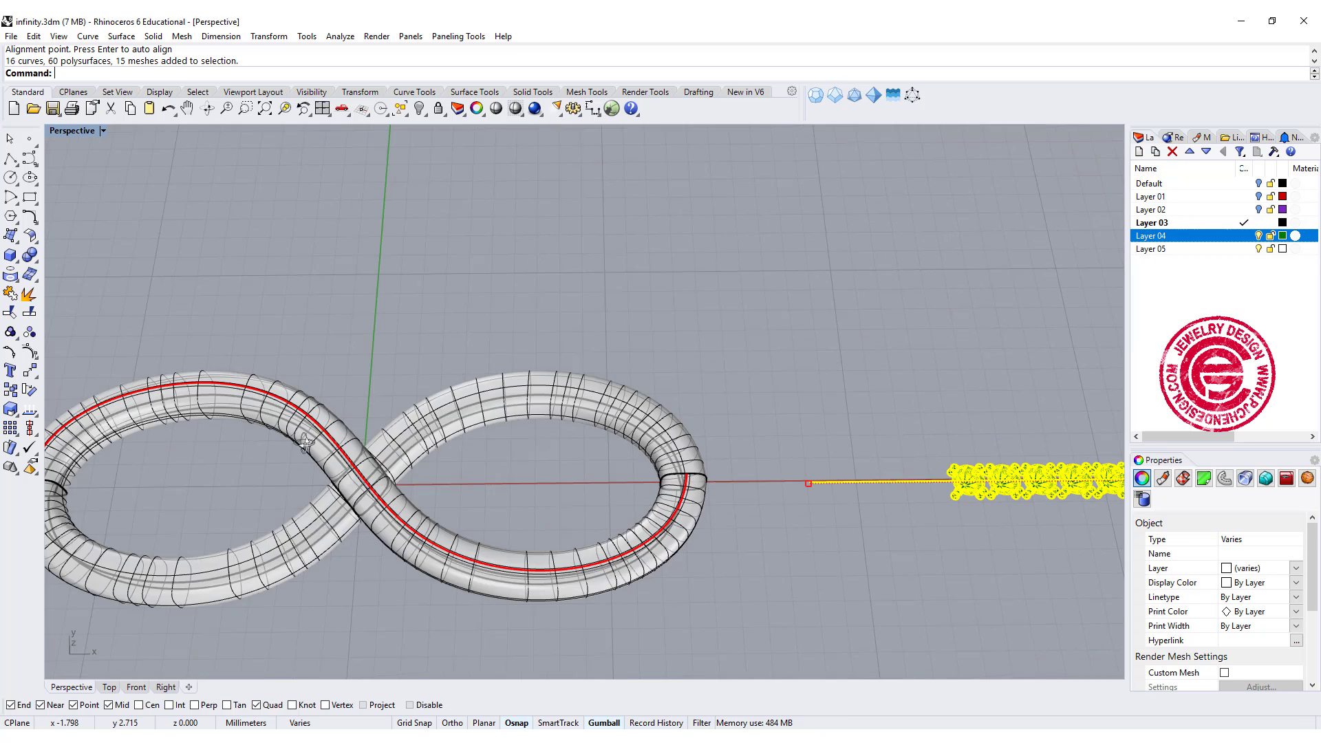
pyautogui.press('Escape')
pyautogui.moveTo(680, 320); pyautogui.dragTo(717, 303, button='right')
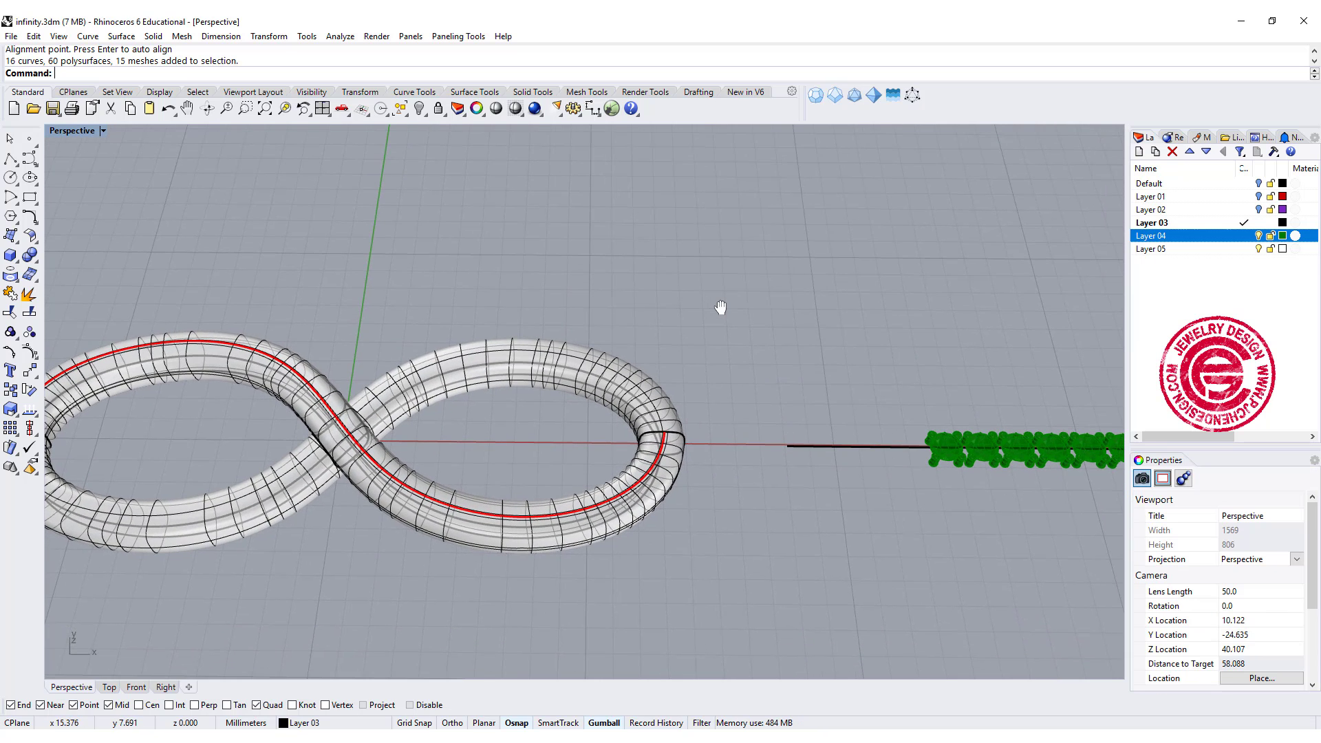
# Step: Flow the 15-stone group from the straight base line onto the red centre isocurve
pyautogui.click(269, 36)
pyautogui.click(332, 322)
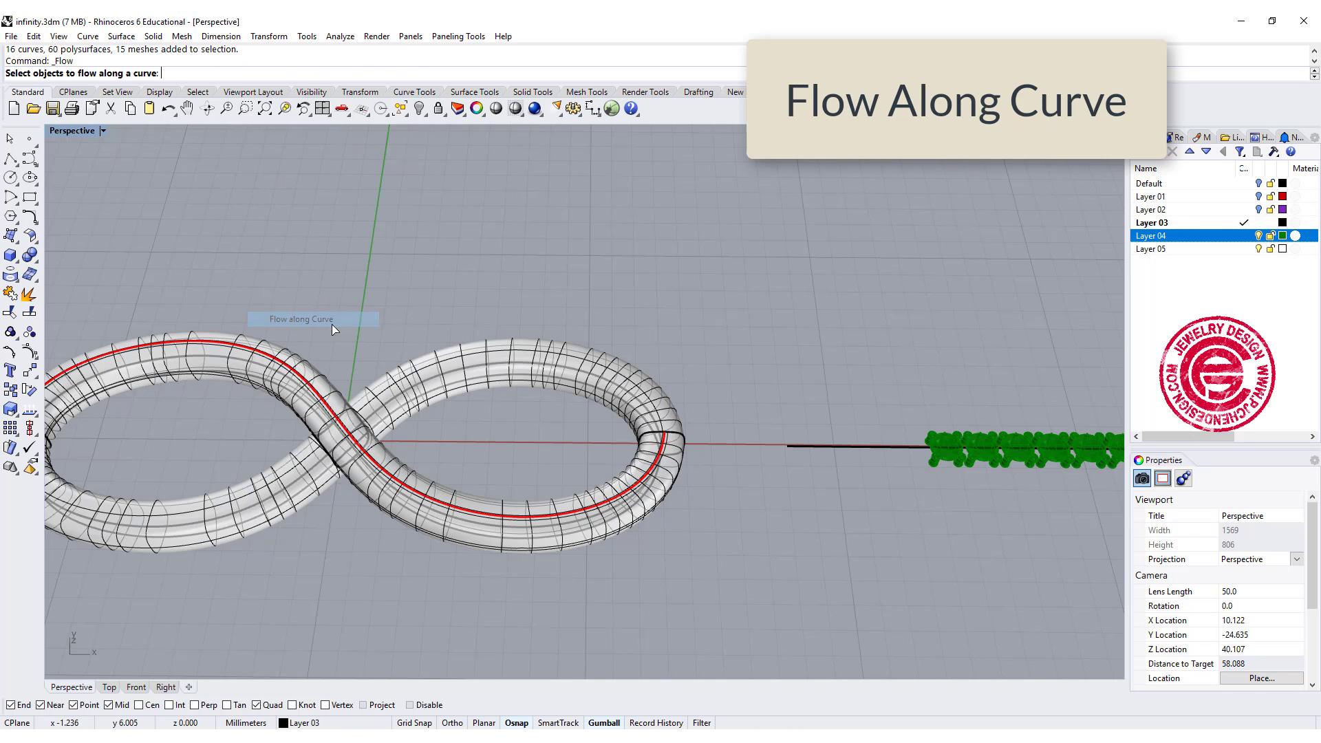
pyautogui.click(958, 461)
pyautogui.press('Return')
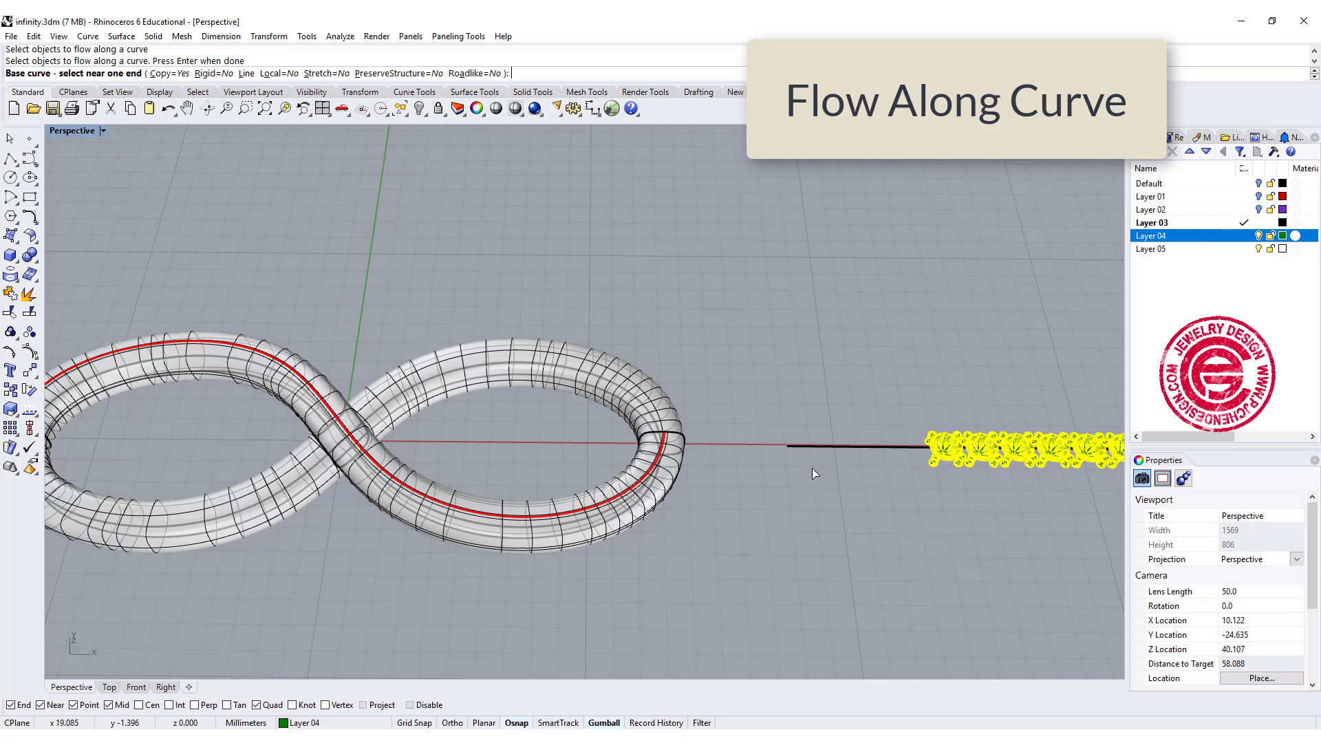
pyautogui.click(795, 448)
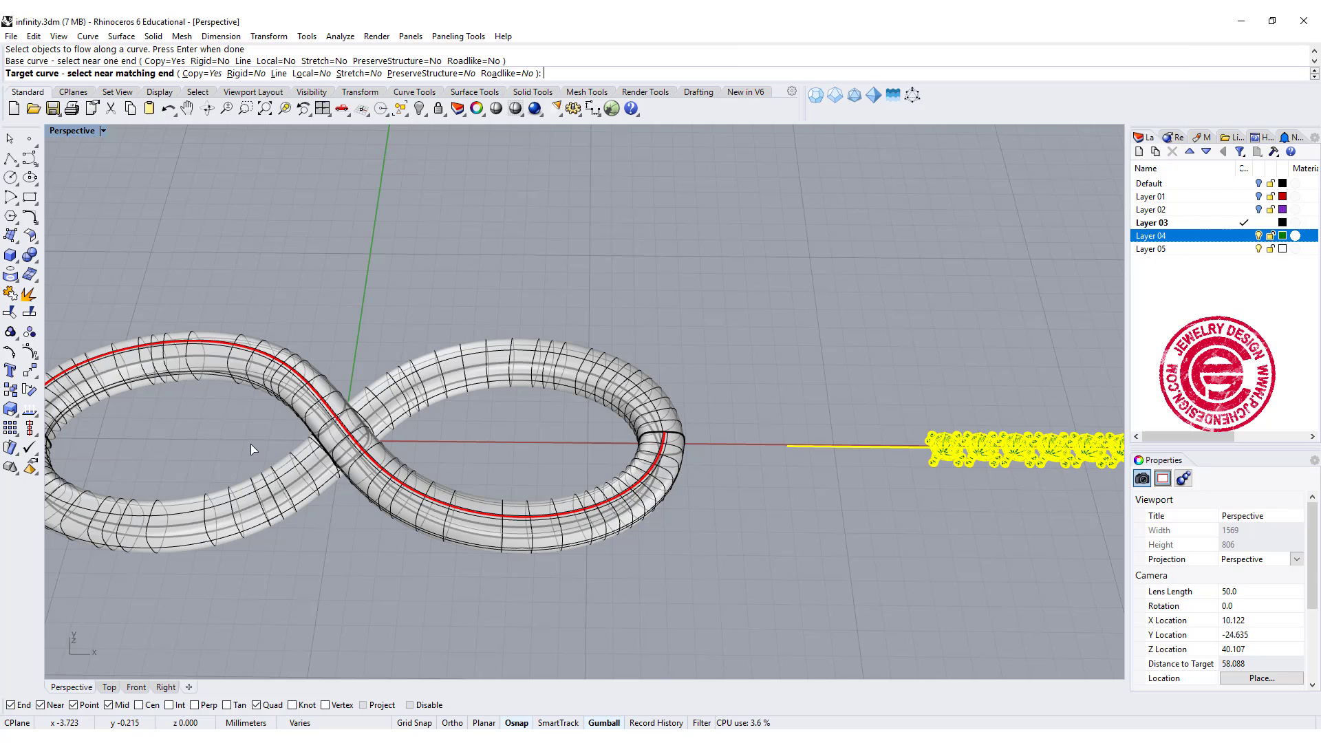
pyautogui.keyDown('shift'); pyautogui.moveTo(286, 432); pyautogui.dragTo(432, 441, button='right'); pyautogui.keyUp('shift')
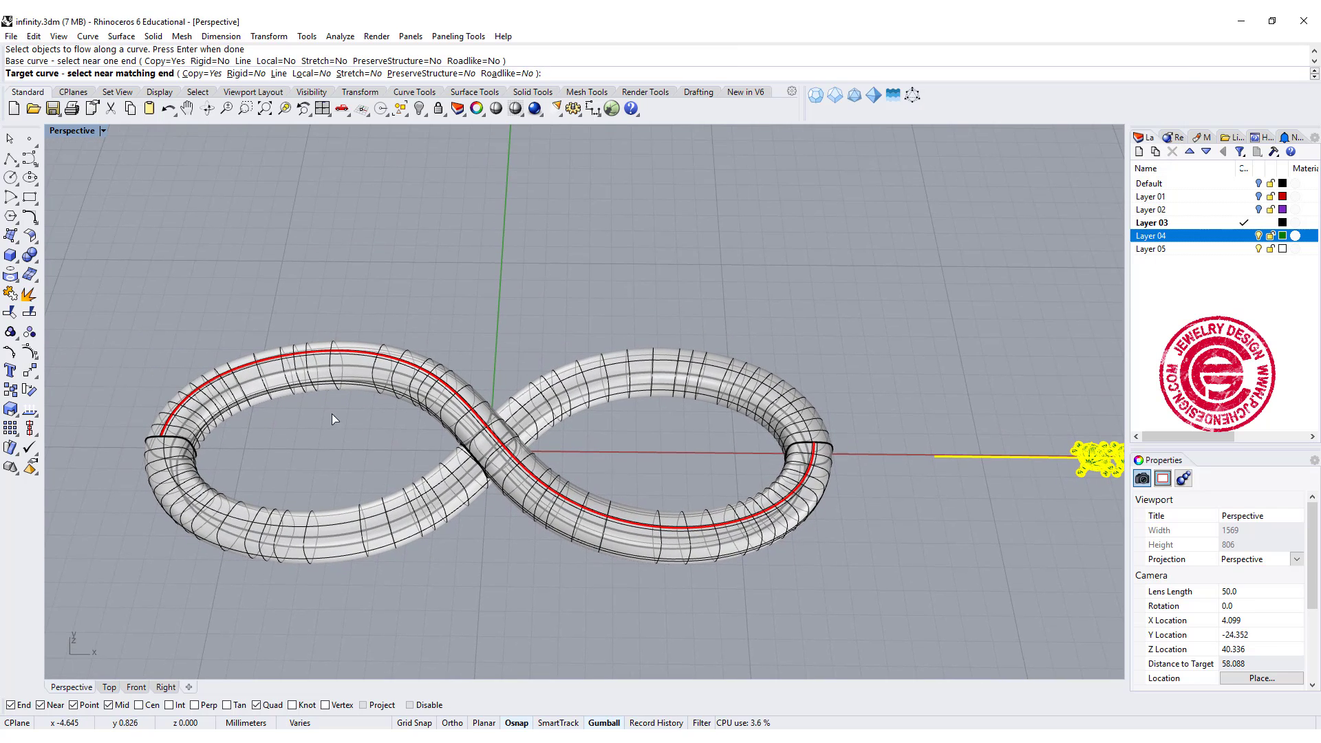
pyautogui.click(168, 417)
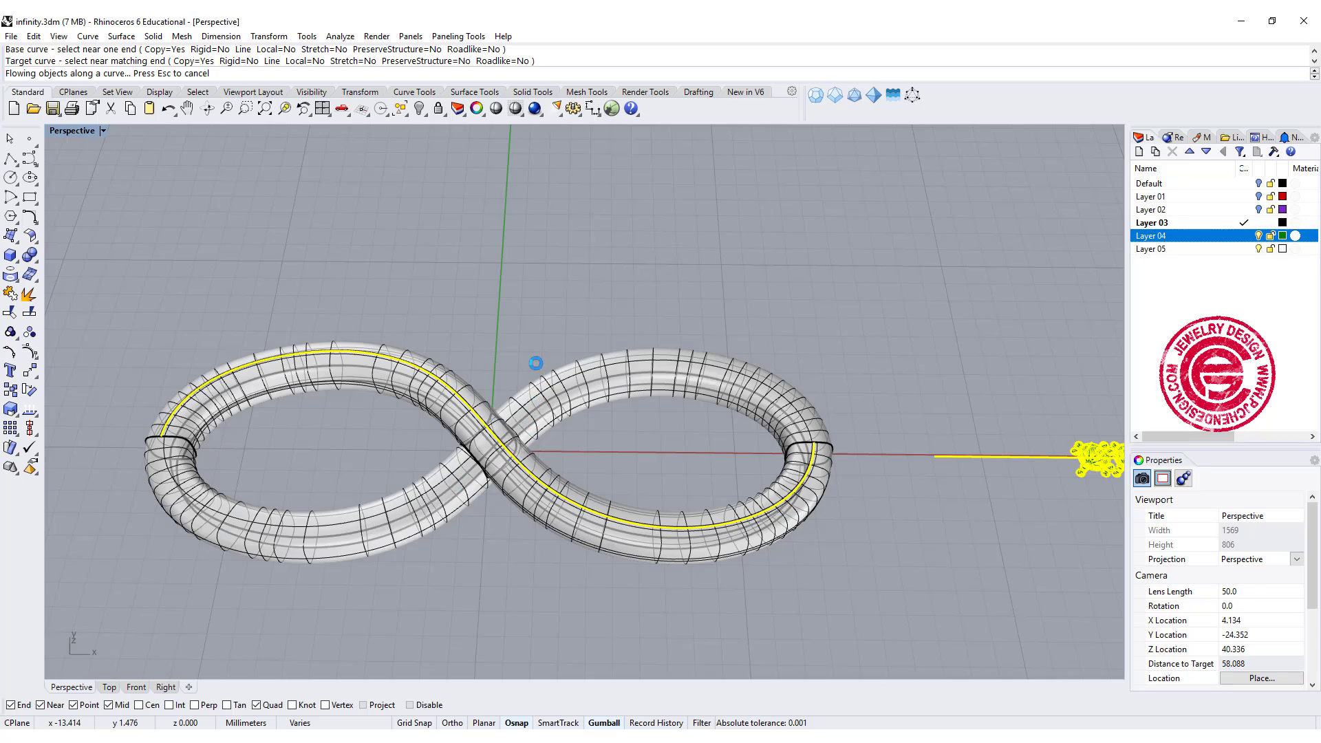
pyautogui.moveTo(536, 427); pyautogui.dragTo(639, 380, button='right')
pyautogui.scroll(4, 567, 553)
pyautogui.scroll(-4, 584, 475)
pyautogui.scroll(2, 422, 453)
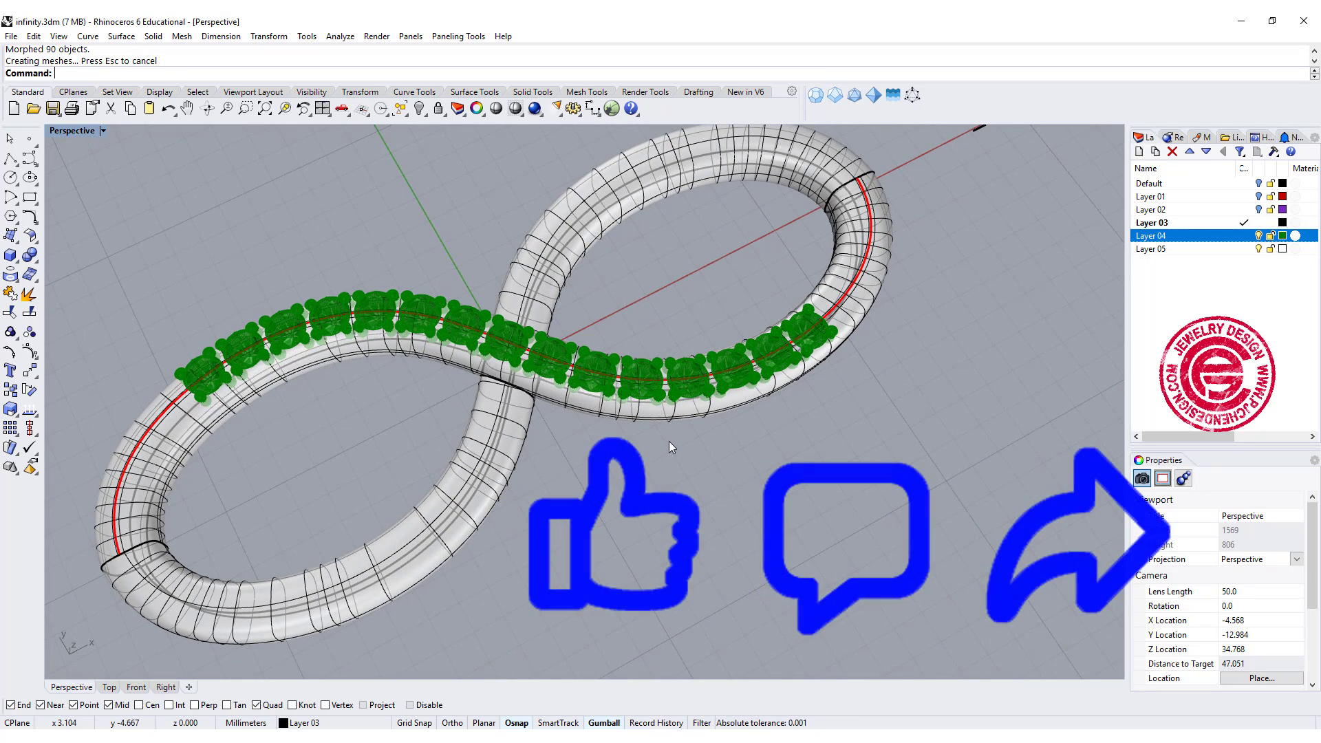
pyautogui.moveTo(684, 474); pyautogui.dragTo(765, 457, button='right')
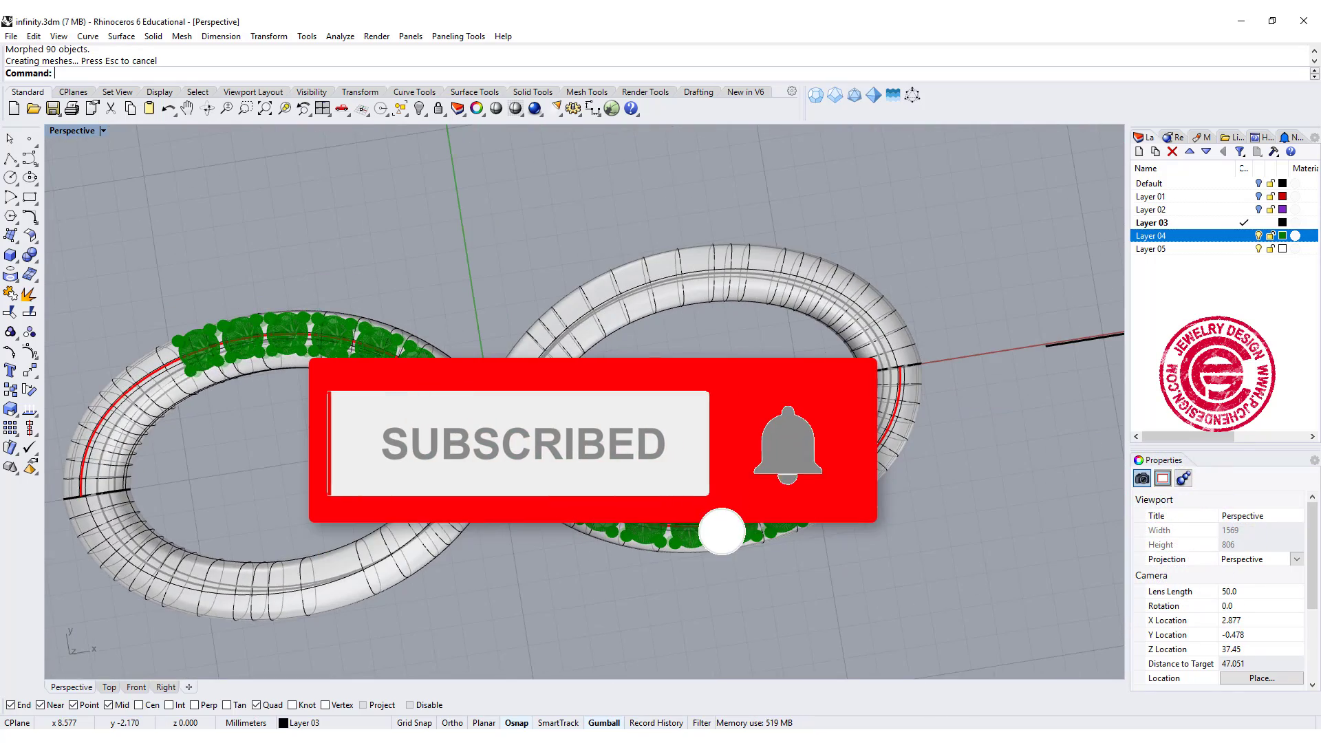